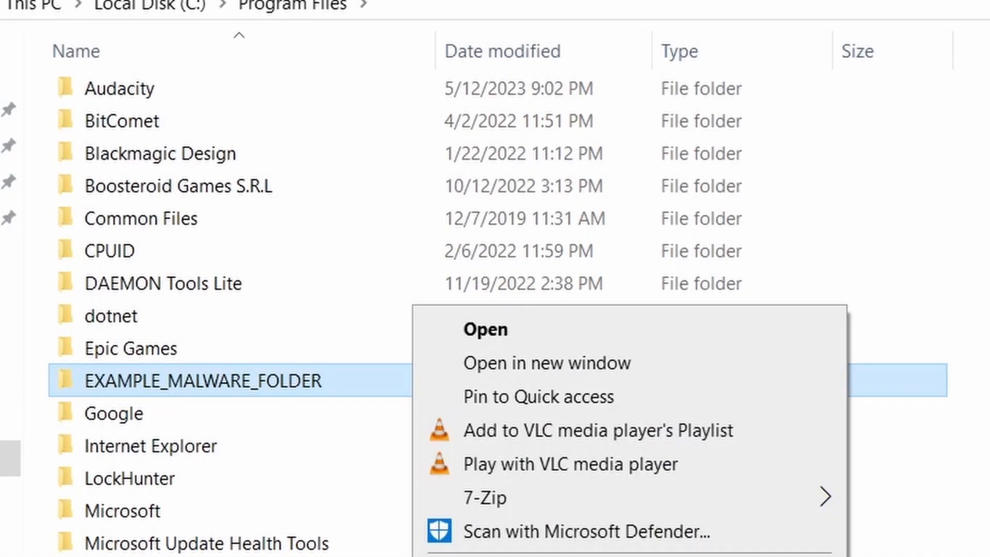
Try to delete EXAMPLE_MALWARE_FOLDER from Program Files and retry the deletion once
{"action": "key", "text": "Delete"}
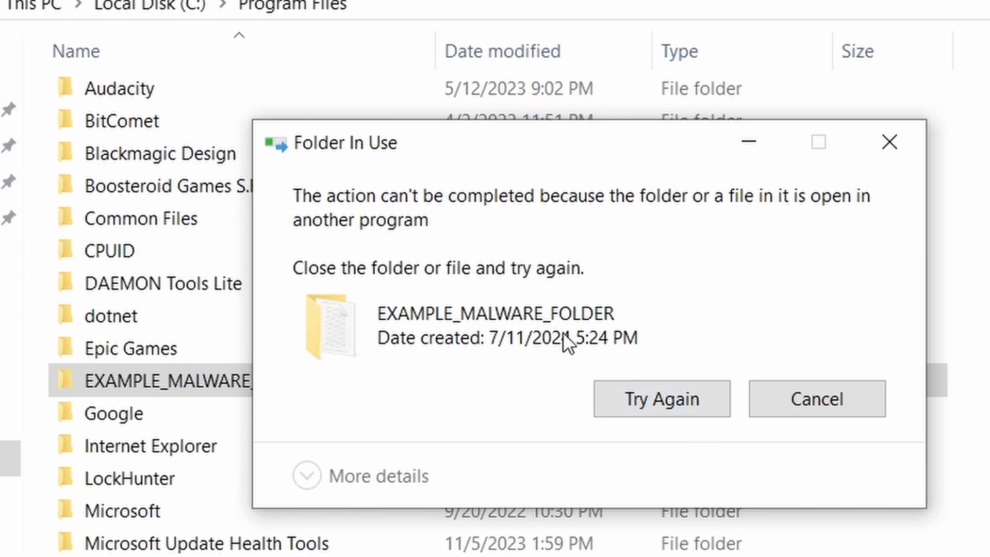
{"action": "left_click", "coordinate": [650, 404]}
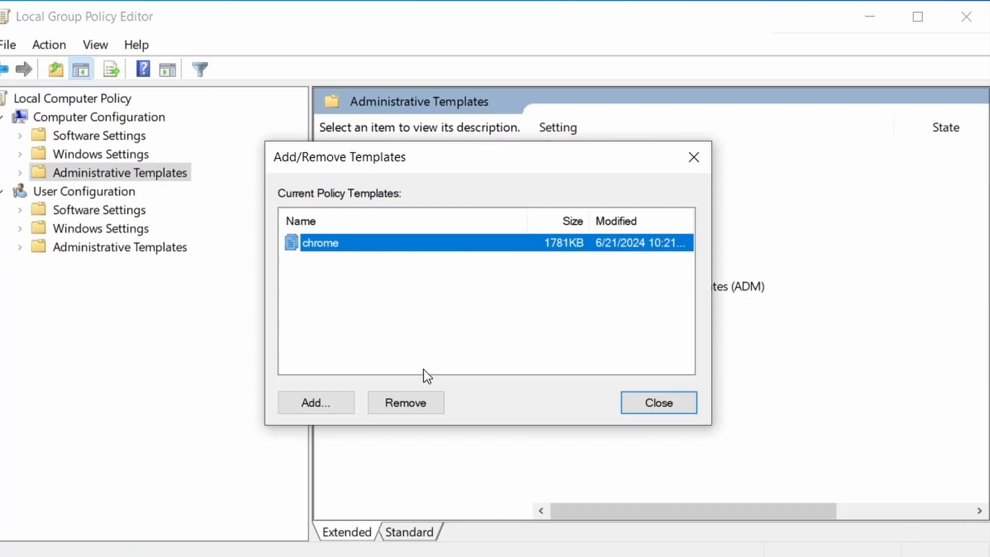
Remove the chrome policy template from the Administrative Templates under Computer Configuration and close the templates dialog
{"action": "left_click", "coordinate": [416, 405]}
{"action": "left_click", "coordinate": [658, 403]}
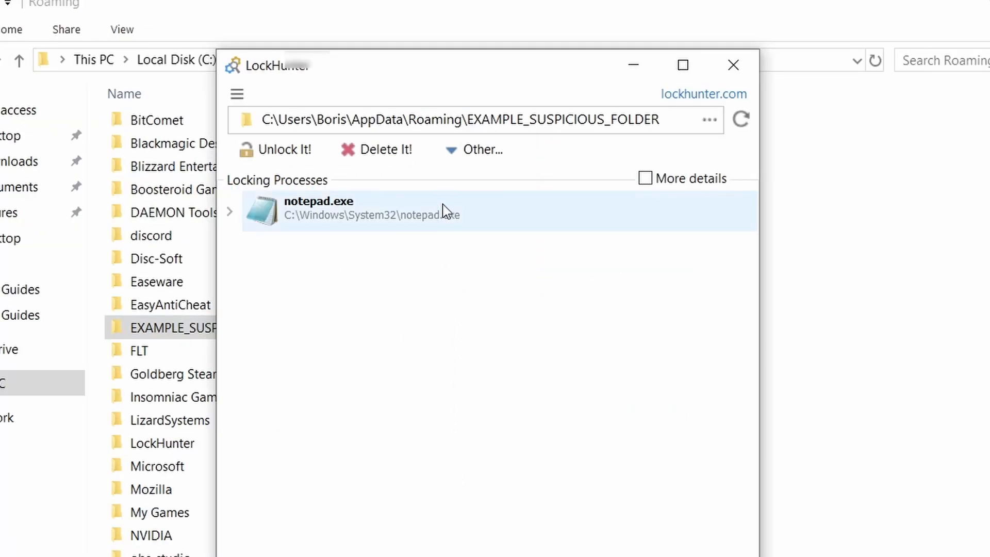
Delete the locked EXAMPLE_SUSPICIOUS_FOLDER in AppData\Roaming using LockHunter
{"action": "left_click", "coordinate": [404, 150]}
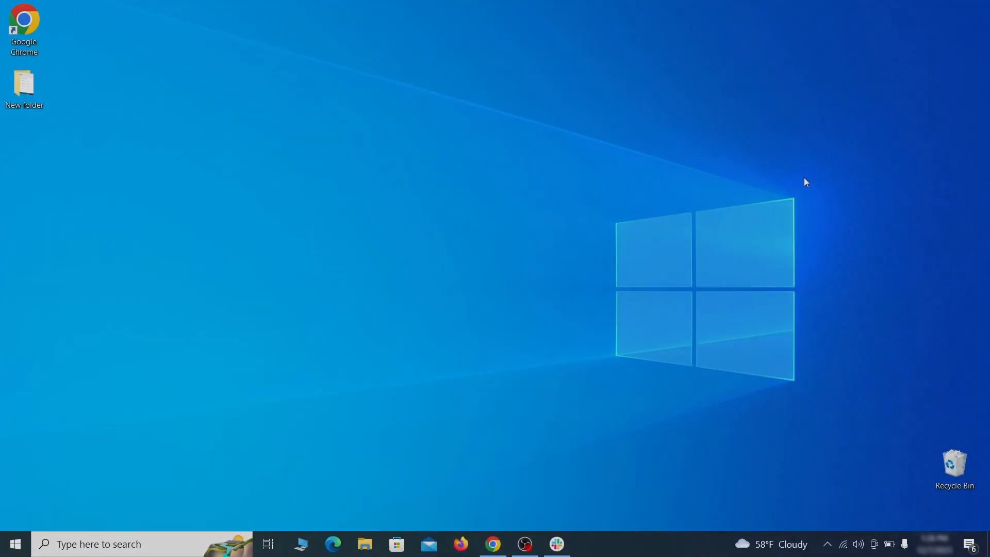
Open the Apps & features system settings and sort the installed apps by install date
{"action": "key", "text": "super"}
{"action": "type", "text": "apps & "}
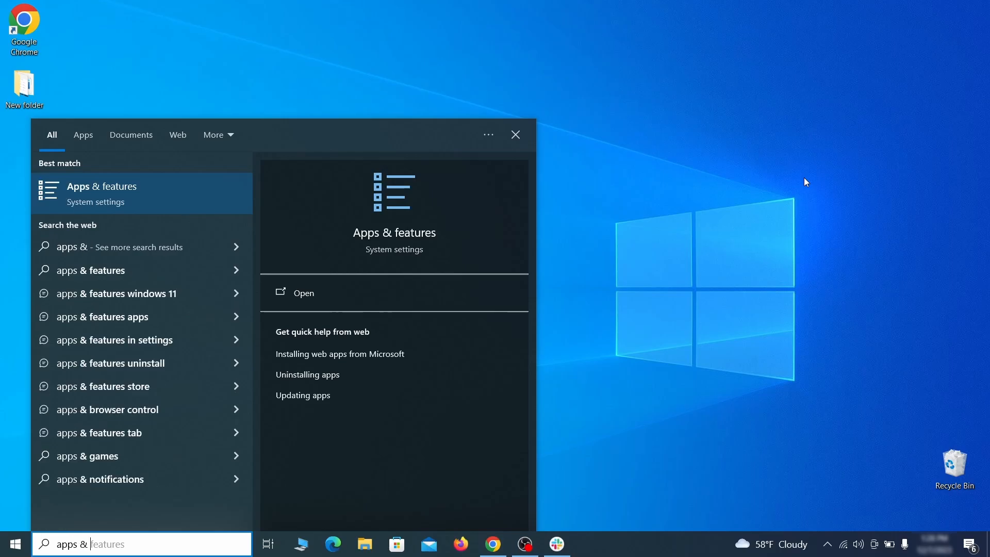
{"action": "type", "text": "features"}
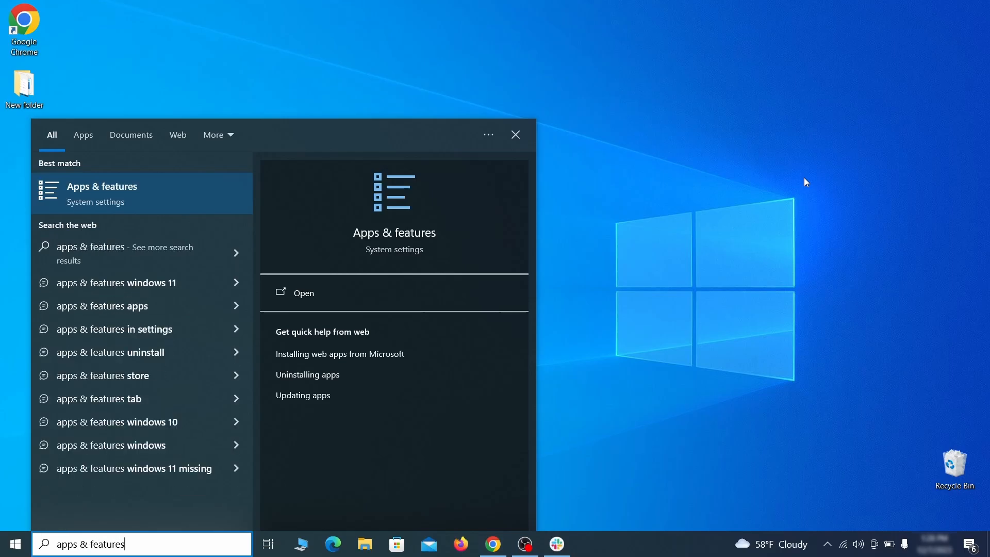
{"action": "key", "text": "Return"}
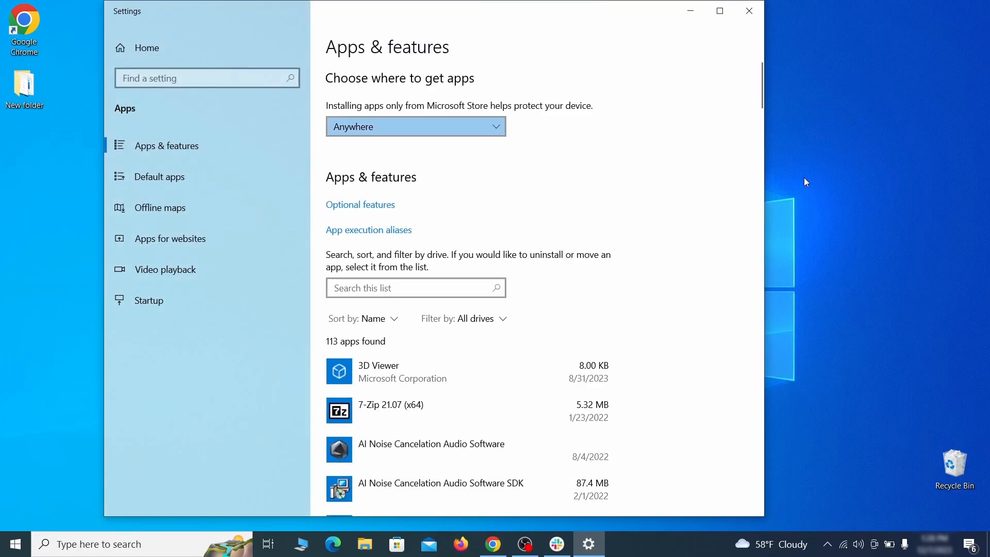
{"action": "left_click", "coordinate": [384, 319]}
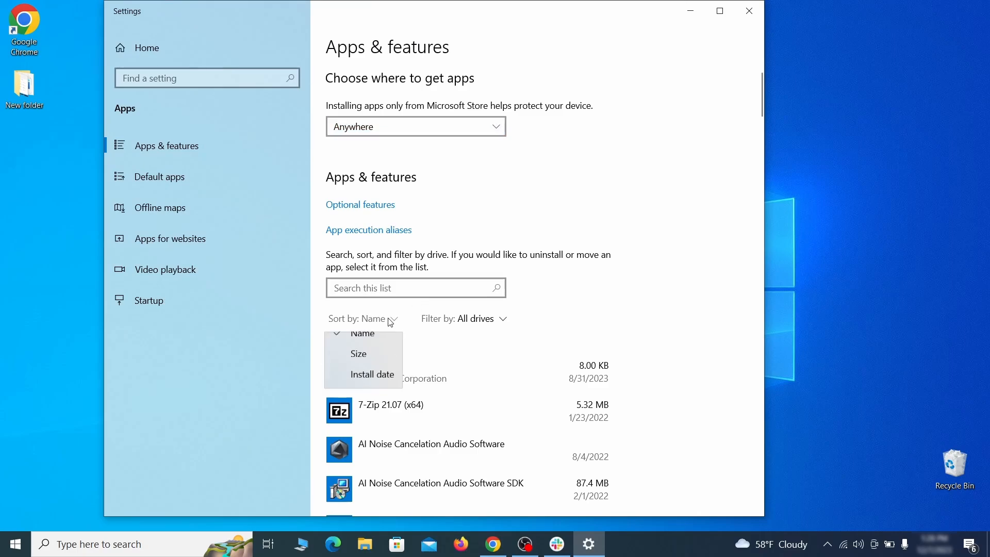
{"action": "left_click", "coordinate": [372, 386]}
{"action": "scroll", "coordinate": [531, 344], "scroll_direction": "down", "scroll_amount": 2}
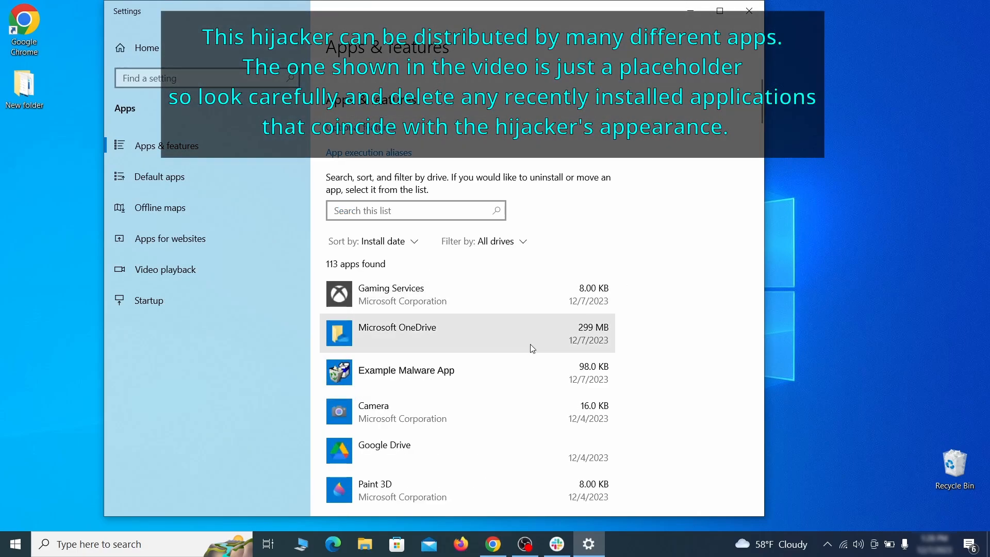
Uninstall Example Malware App from the installed apps list and close Settings
{"action": "left_click", "coordinate": [505, 369]}
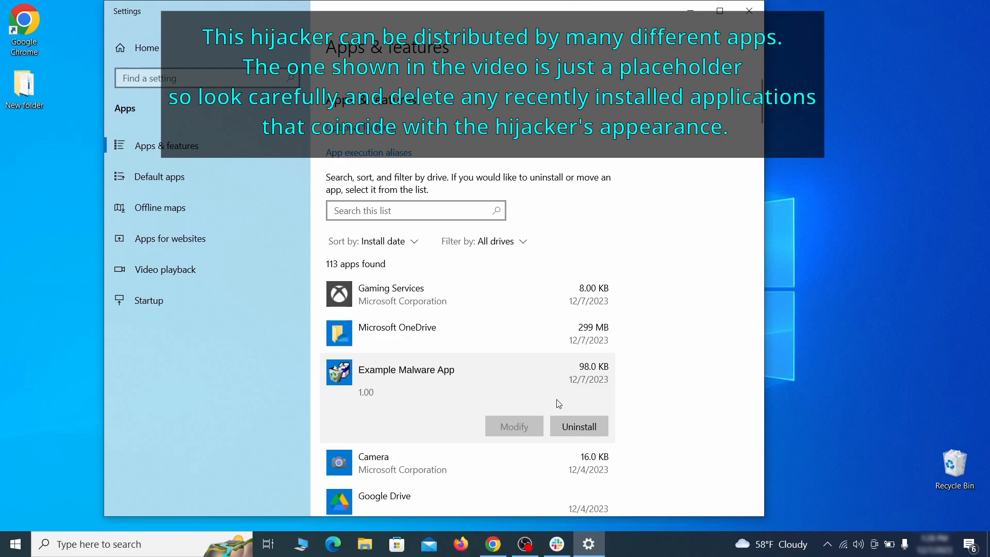
{"action": "left_click", "coordinate": [591, 424]}
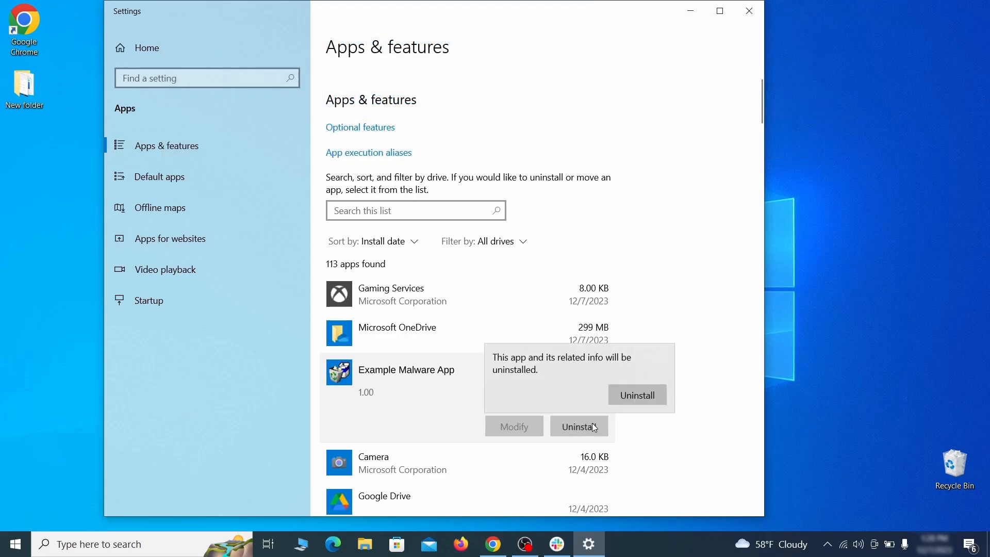
{"action": "left_click", "coordinate": [642, 395]}
{"action": "left_click", "coordinate": [586, 392]}
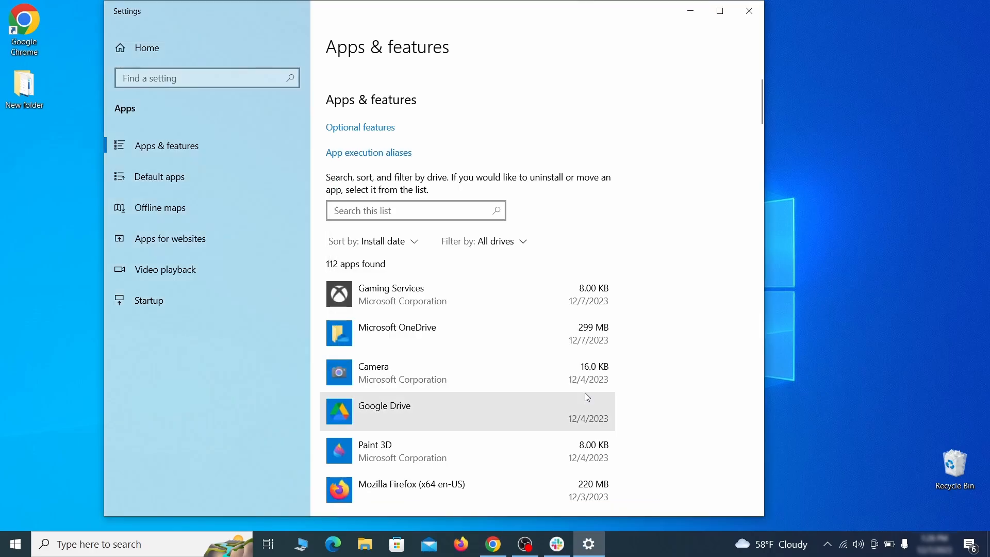
{"action": "left_click", "coordinate": [760, 16]}
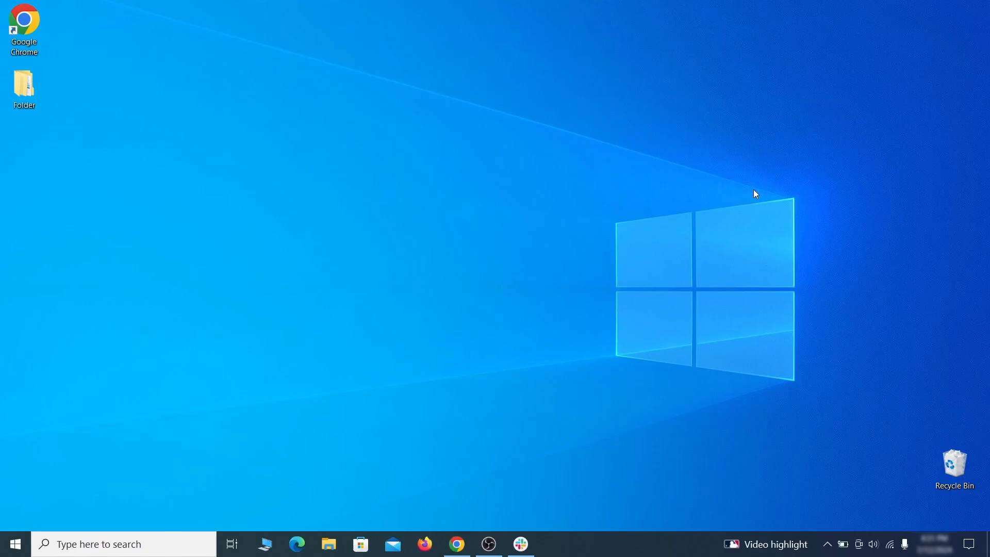
Open File Explorer Options and enable showing hidden files, folders, and drives, applying the change
{"action": "left_click", "coordinate": [21, 542]}
{"action": "type", "text": "folder options"}
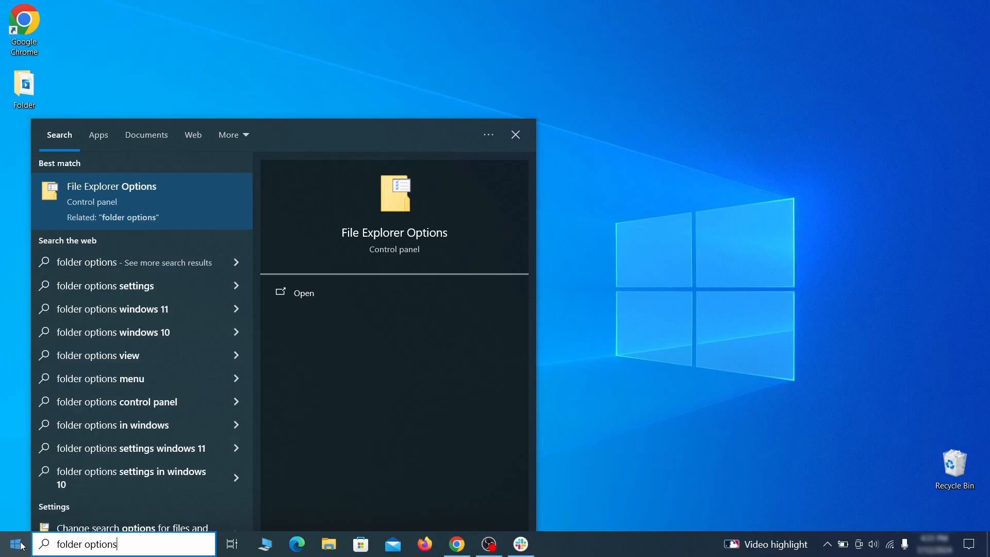
{"action": "key", "text": "Return"}
{"action": "left_click", "coordinate": [194, 126]}
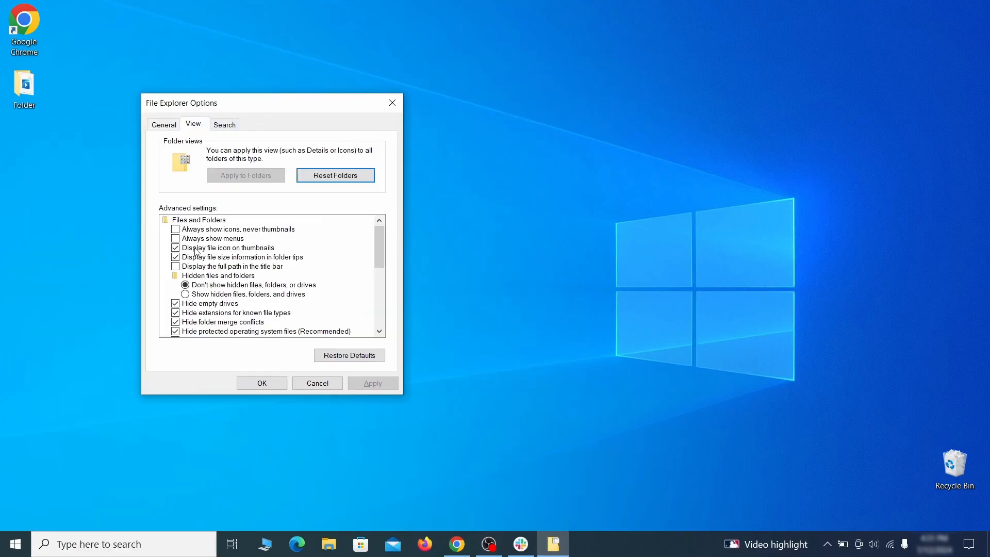
{"action": "left_click", "coordinate": [186, 294]}
{"action": "left_click", "coordinate": [374, 382]}
{"action": "left_click", "coordinate": [262, 383]}
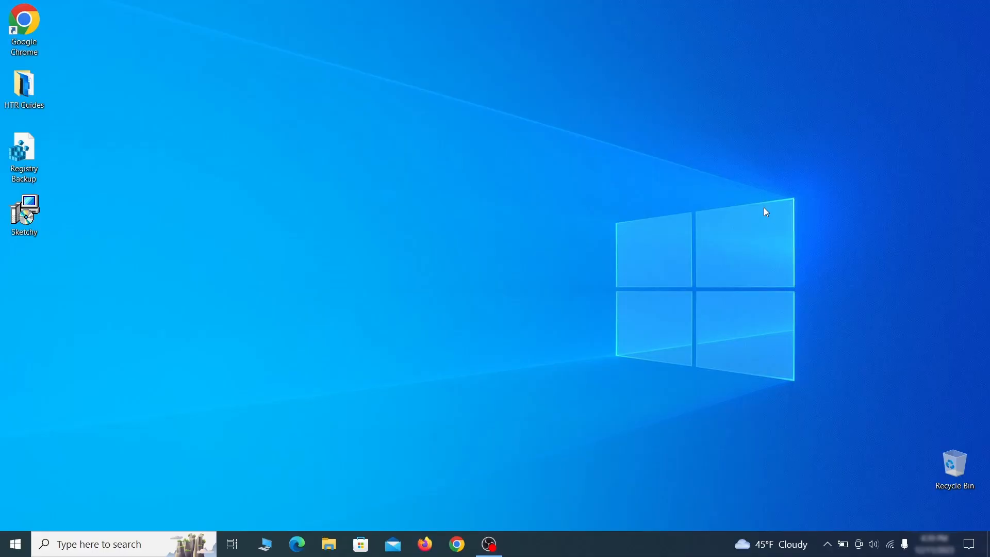
Open Task Scheduler and display the tasks in the Task Scheduler Library
{"action": "key", "text": "super"}
{"action": "type", "text": "task sched"}
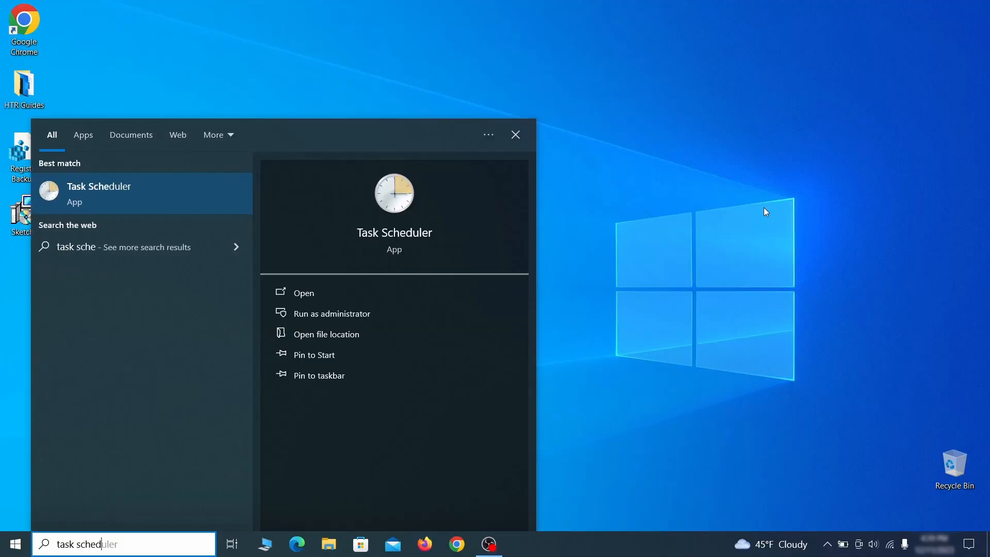
{"action": "type", "text": "uler"}
{"action": "key", "text": "Return"}
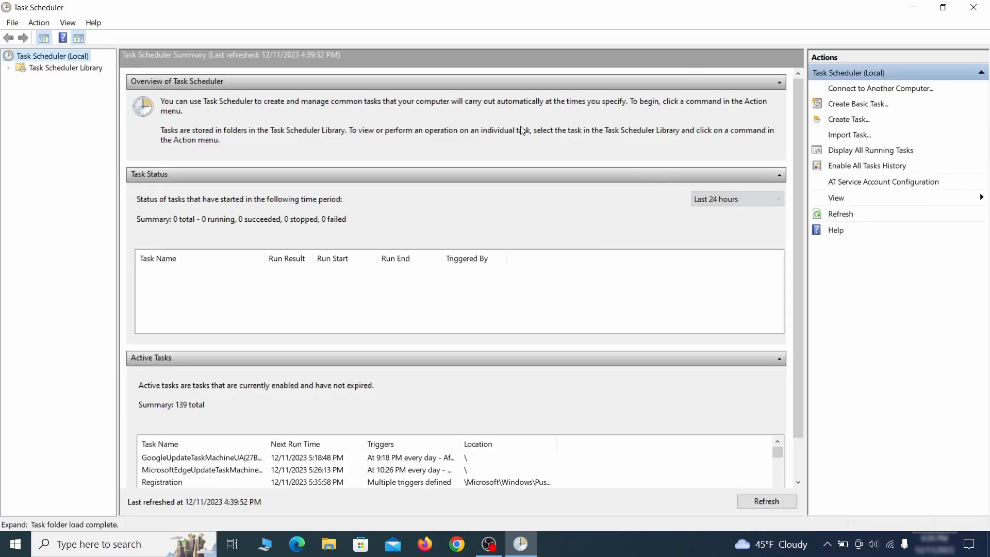
{"action": "left_click", "coordinate": [89, 70]}
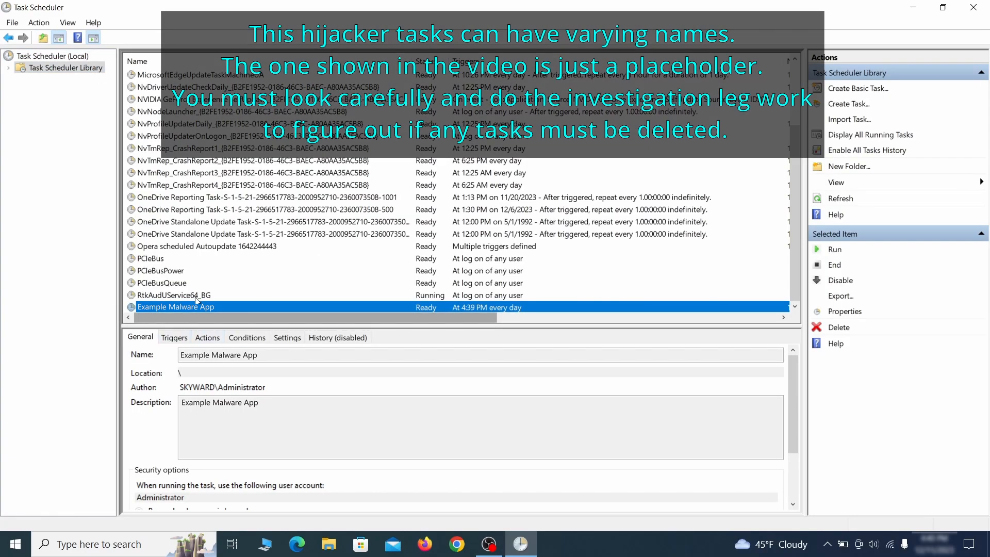
Examine the triggers and actions in the properties of the Example Malware App task
{"action": "right_click", "coordinate": [284, 309]}
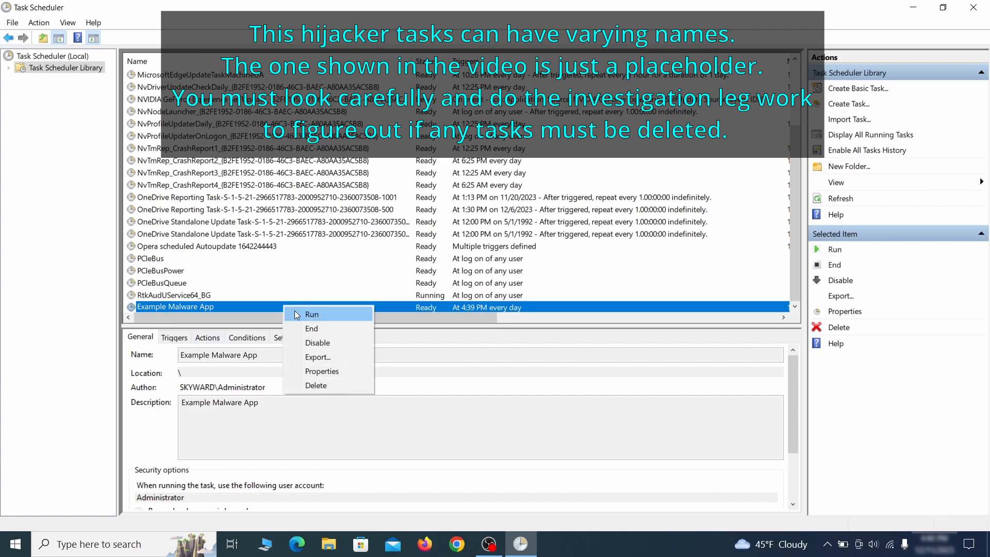
{"action": "left_click", "coordinate": [326, 376]}
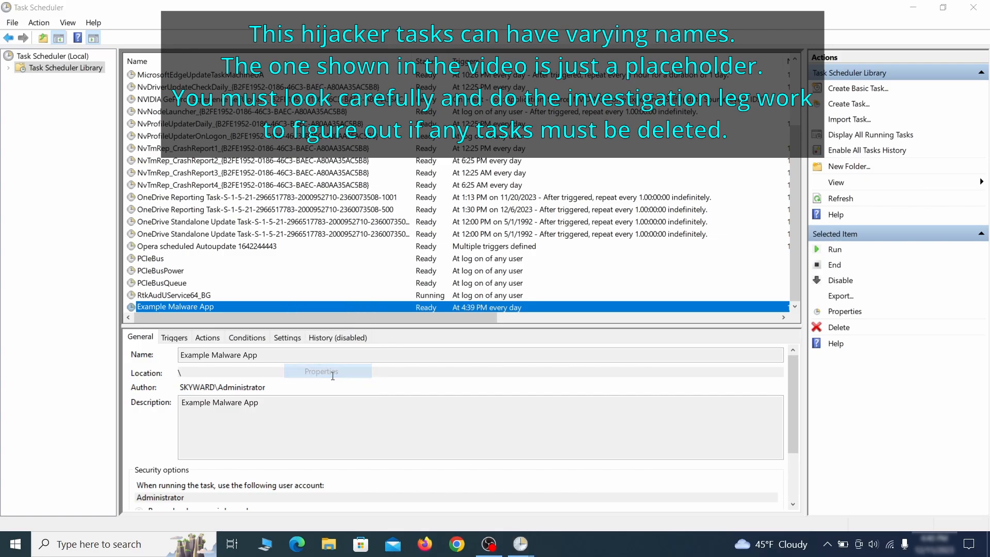
{"action": "left_click", "coordinate": [113, 84]}
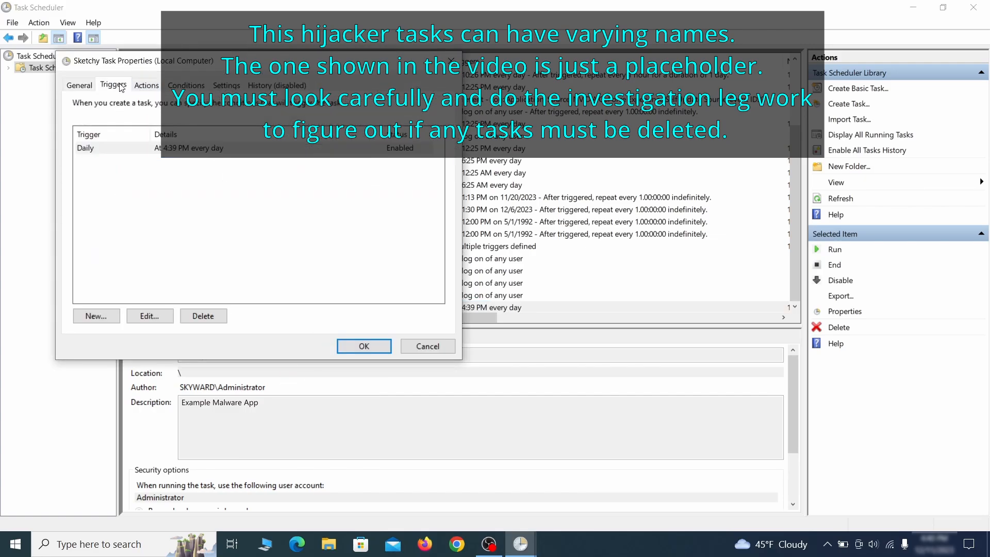
{"action": "left_click", "coordinate": [146, 85]}
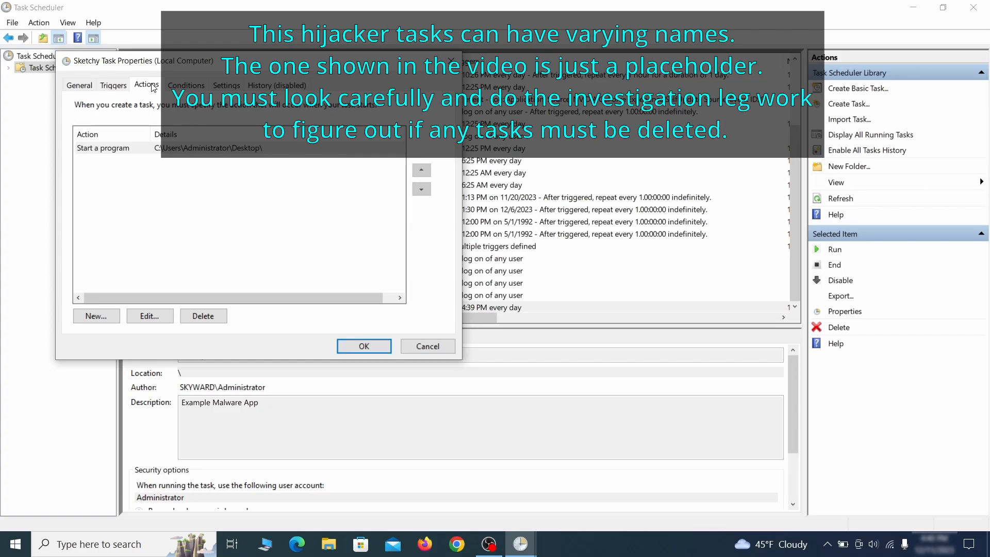
{"action": "key", "text": "Escape"}
Delete the Example Malware App task from the Task Scheduler Library
{"action": "right_click", "coordinate": [318, 307]}
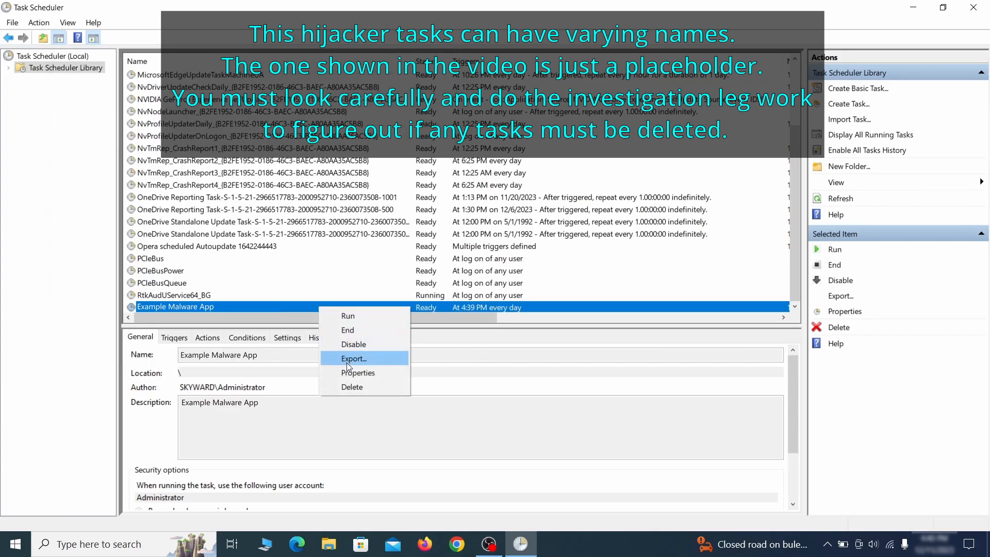
{"action": "left_click", "coordinate": [352, 386]}
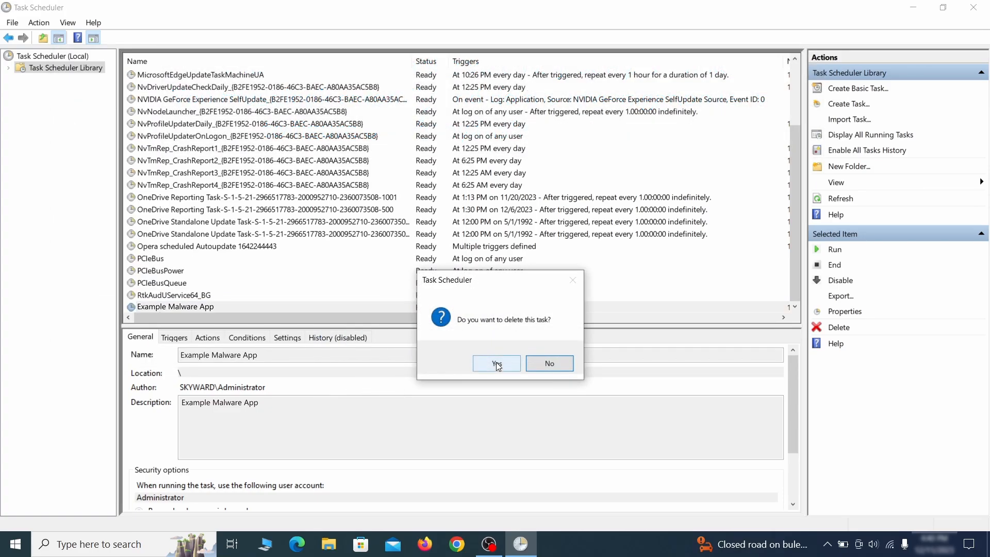
{"action": "left_click", "coordinate": [498, 363]}
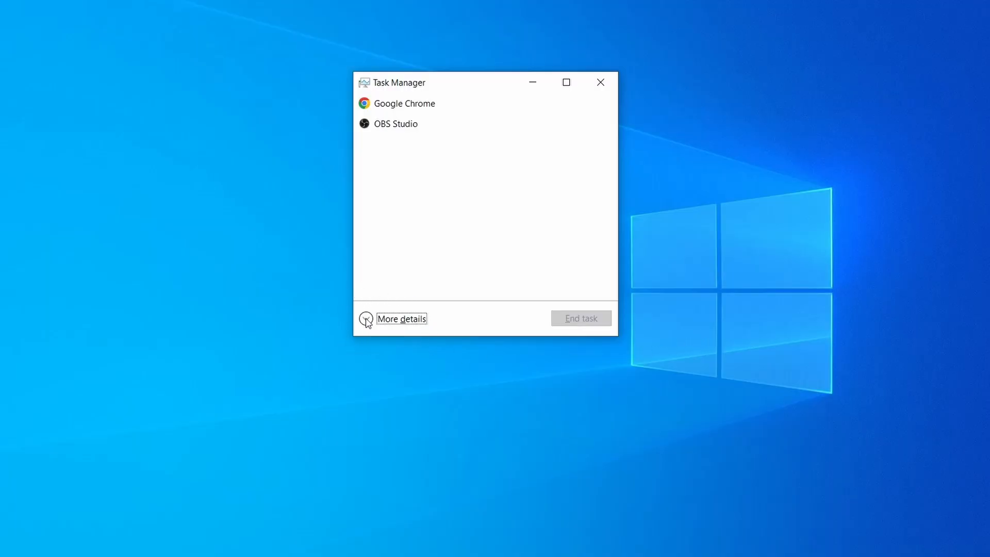
Expand Task Manager to its detailed view and sort the processes by CPU and by memory usage
{"action": "left_click", "coordinate": [367, 321]}
{"action": "left_click", "coordinate": [523, 130]}
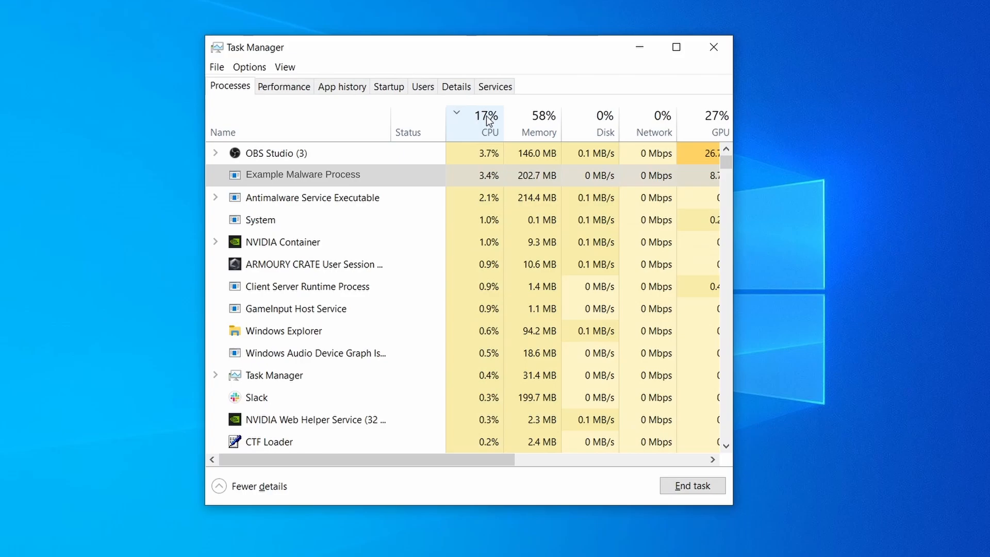
{"action": "left_click", "coordinate": [538, 121]}
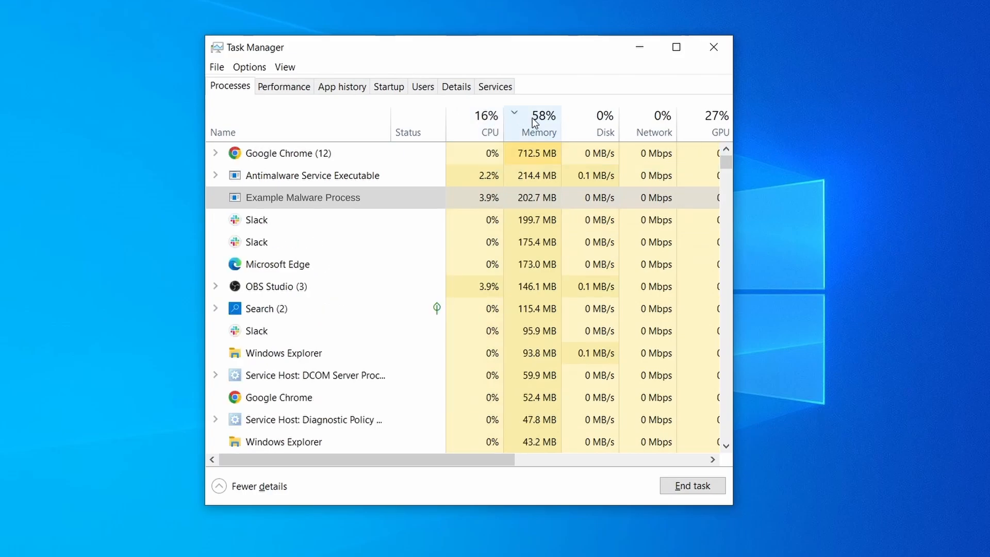
Open the file location of Example Malware Process and delete all the files in that folder
{"action": "right_click", "coordinate": [472, 197]}
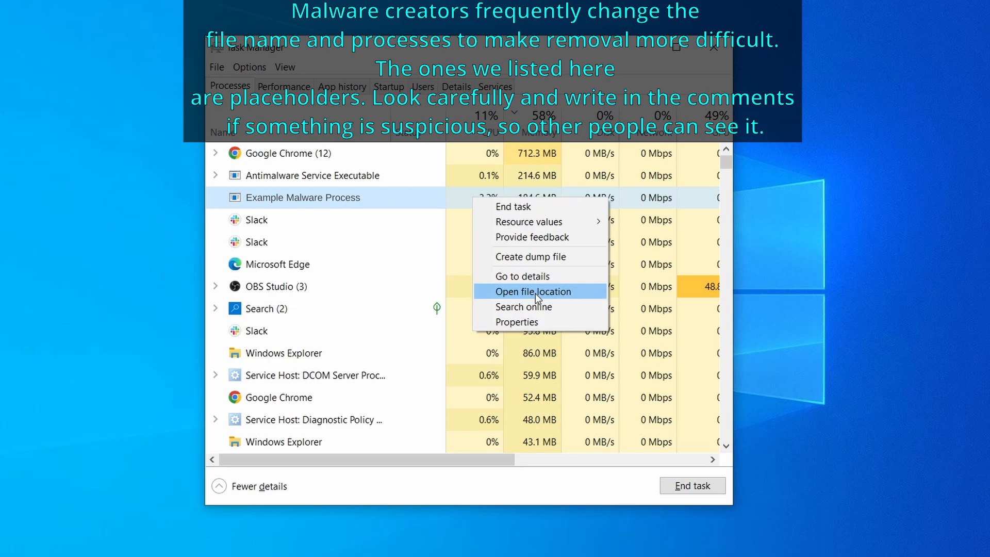
{"action": "left_click", "coordinate": [535, 293]}
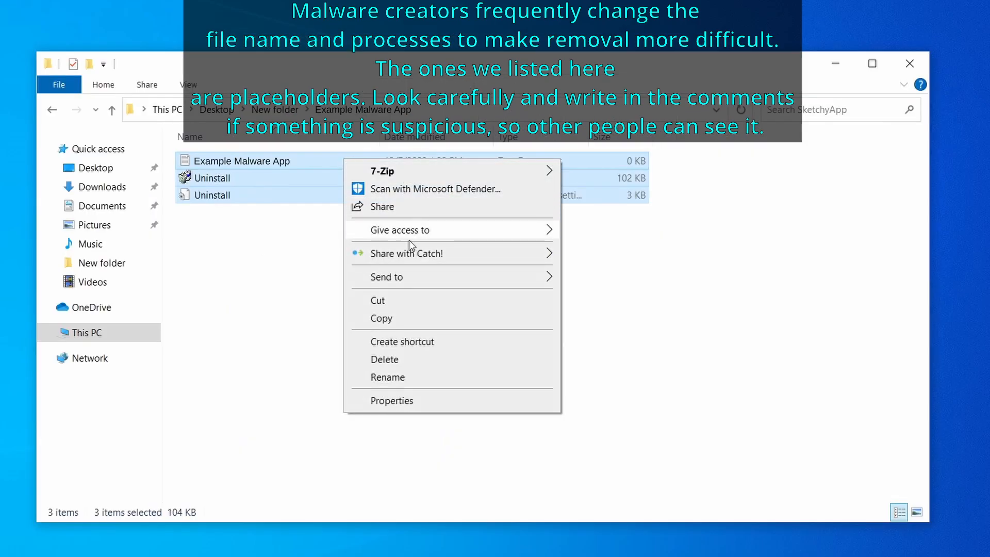
{"action": "left_click", "coordinate": [428, 359]}
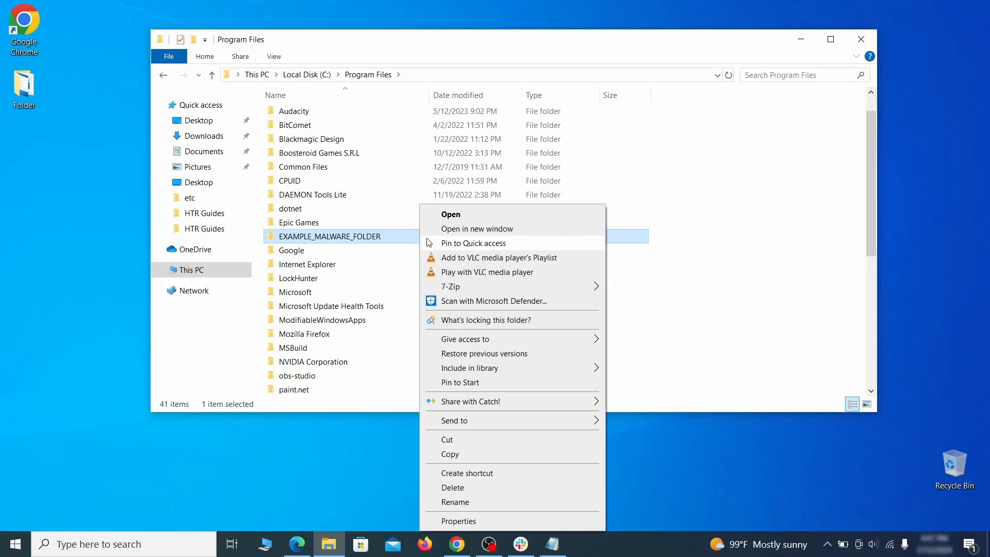
Delete EXAMPLE_MALWARE_FOLDER from the Program Files folder on drive C
{"action": "left_click", "coordinate": [474, 492]}
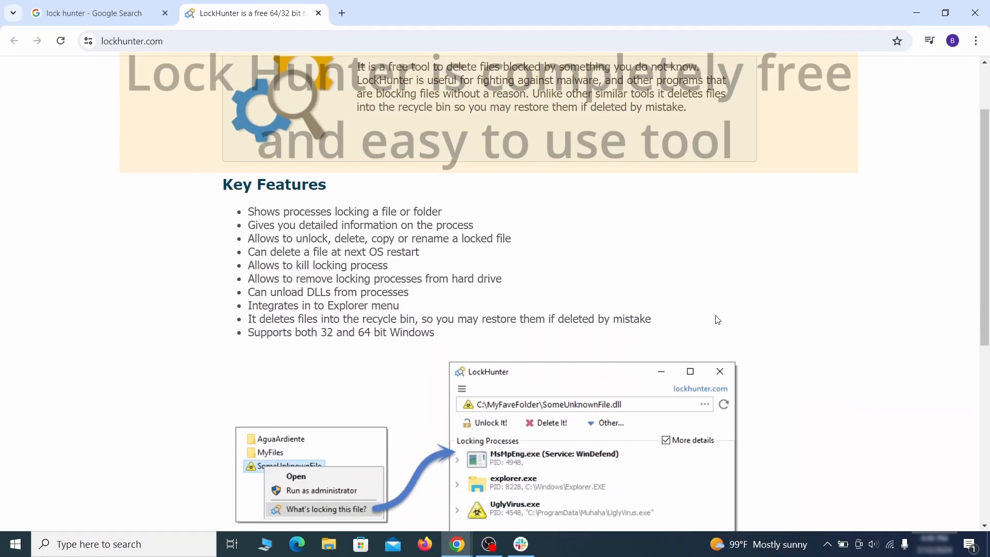
Download LockHunter from its website and install it from the downloaded setup file
{"action": "scroll", "coordinate": [717, 320], "scroll_direction": "down", "scroll_amount": 5}
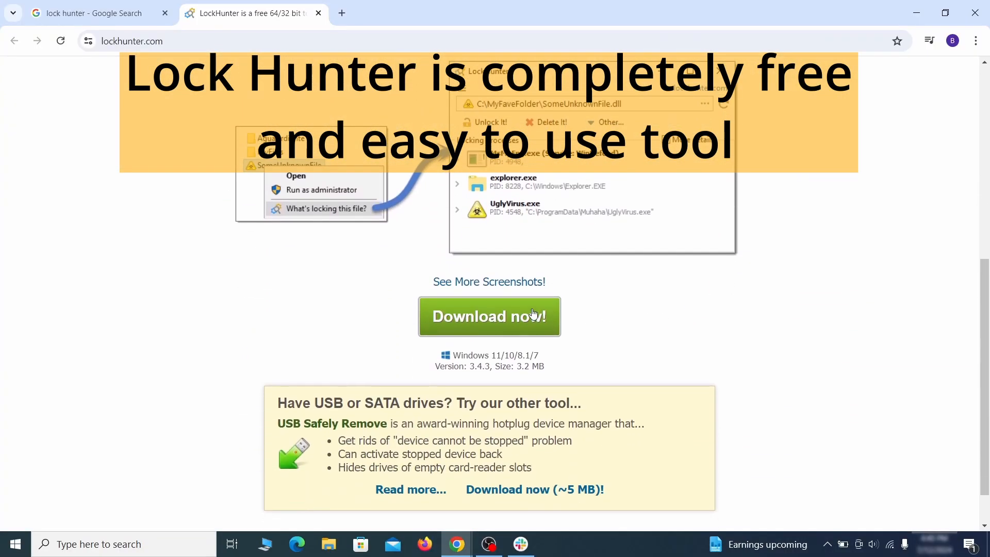
{"action": "left_click", "coordinate": [531, 315]}
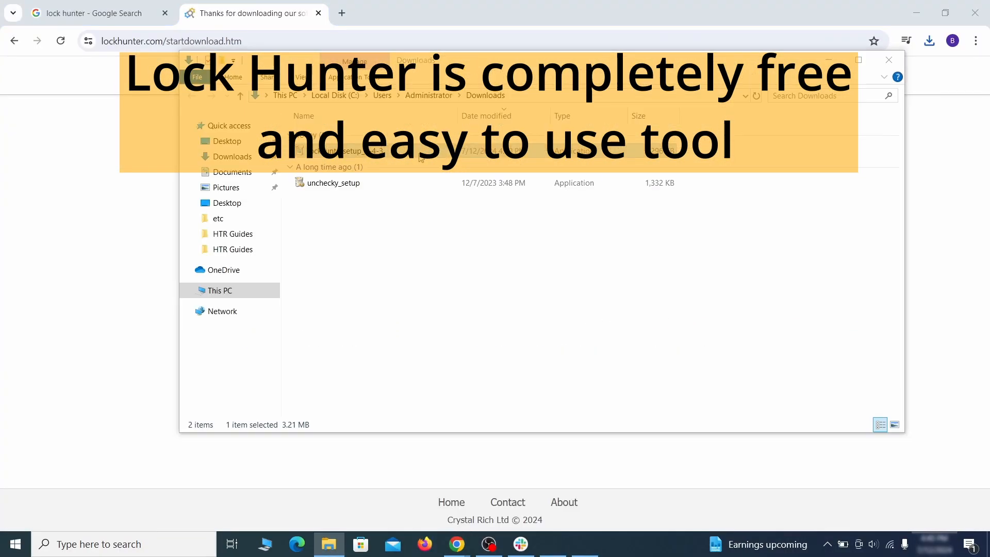
{"action": "double_click", "coordinate": [420, 154]}
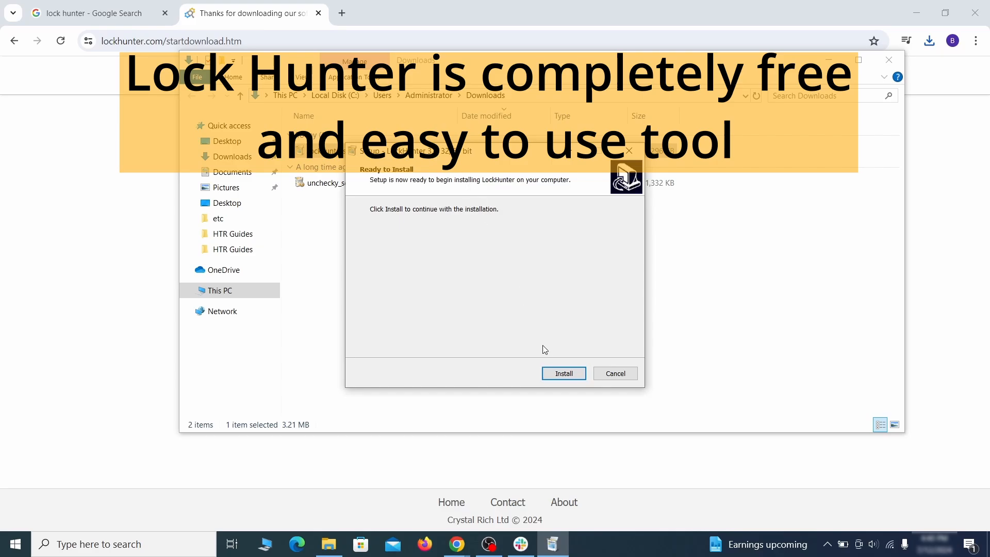
{"action": "left_click", "coordinate": [564, 373]}
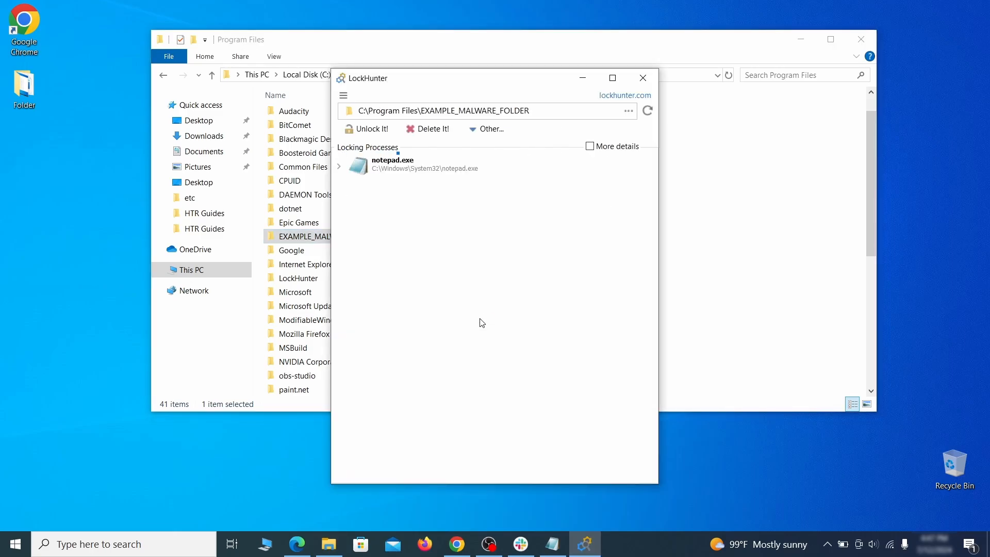
Delete the locked EXAMPLE_MALWARE_FOLDER in Program Files with LockHunter and close LockHunter
{"action": "left_click", "coordinate": [441, 134]}
{"action": "left_click", "coordinate": [546, 321]}
{"action": "left_click", "coordinate": [644, 78]}
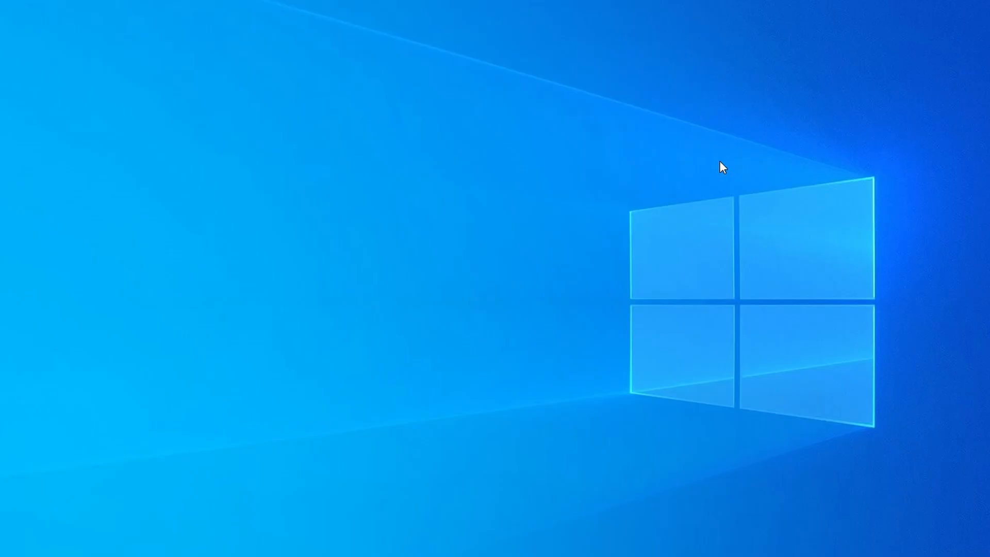
Open Task Manager and check the running processes sorted by CPU and by memory usage
{"action": "key", "text": "ctrl+shift+Escape"}
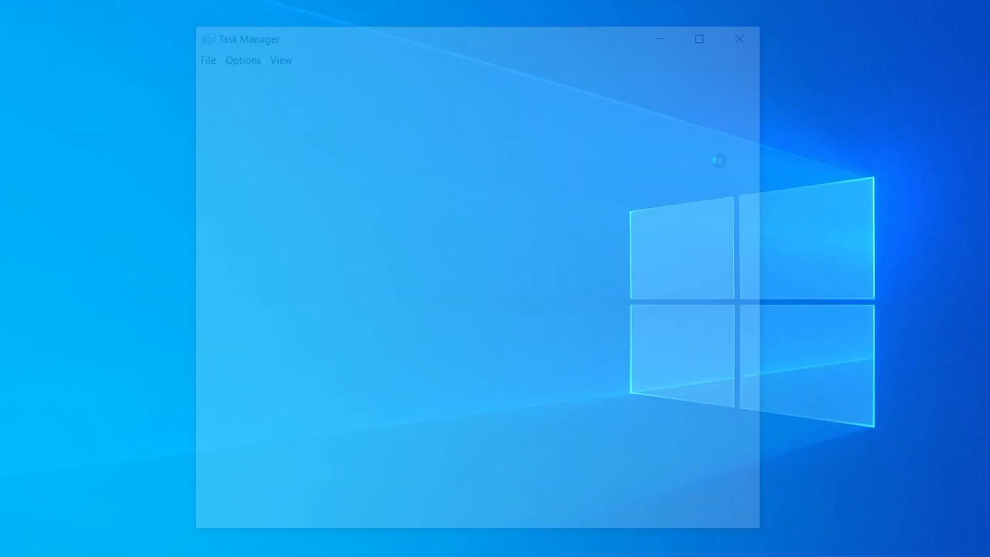
{"action": "left_click", "coordinate": [482, 121]}
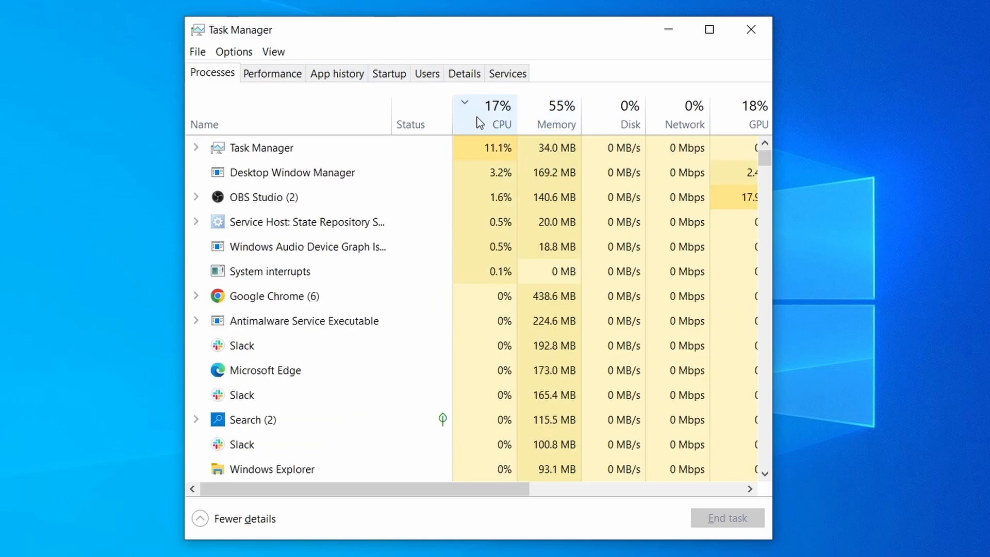
{"action": "left_click", "coordinate": [562, 114]}
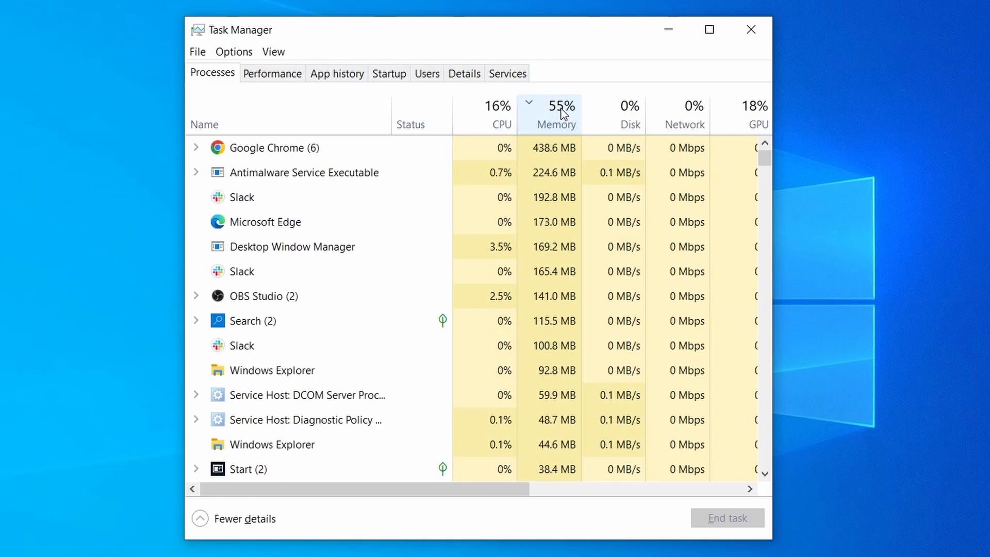
{"action": "scroll", "coordinate": [430, 348], "scroll_direction": "down", "scroll_amount": 2}
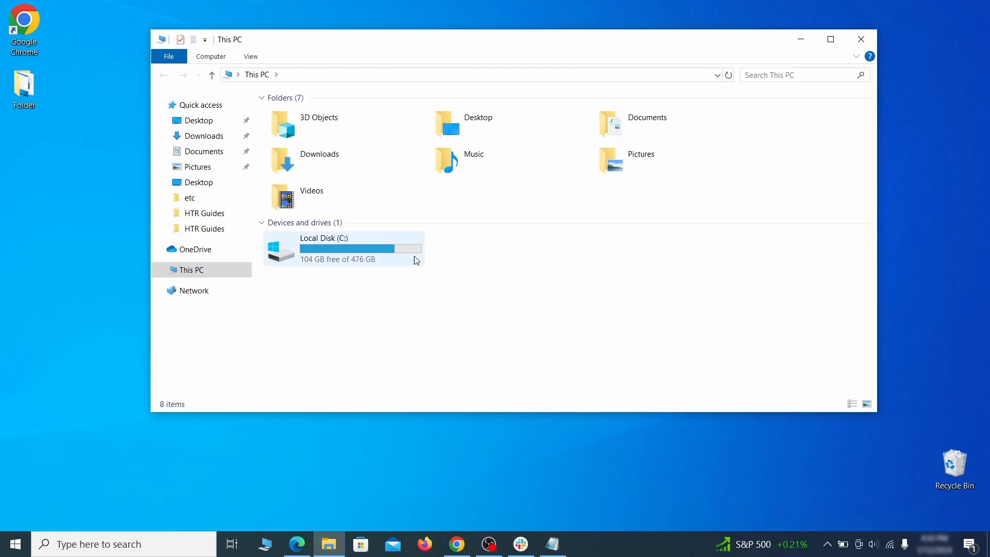
Open the AppData\Roaming folder of the personal user profile on drive C
{"action": "double_click", "coordinate": [413, 257]}
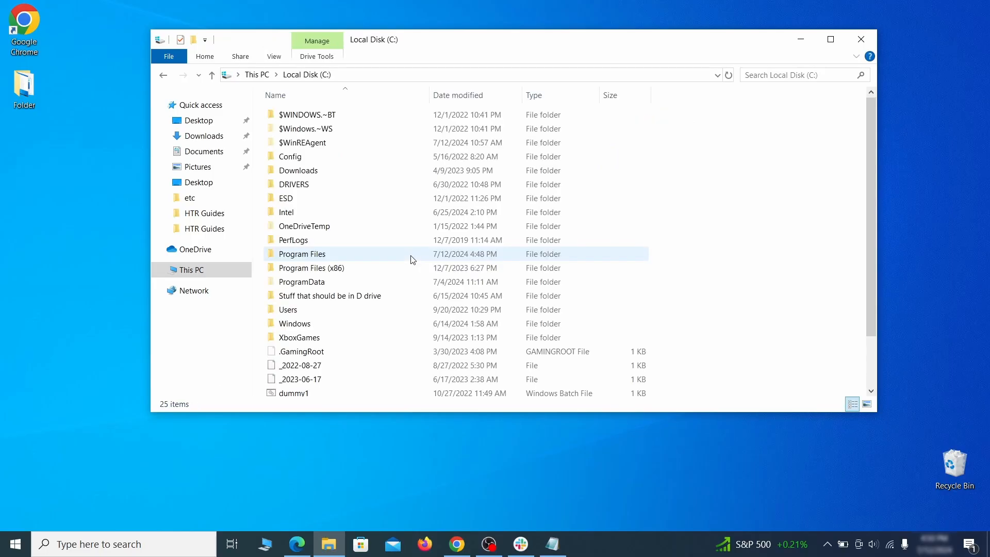
{"action": "double_click", "coordinate": [314, 311]}
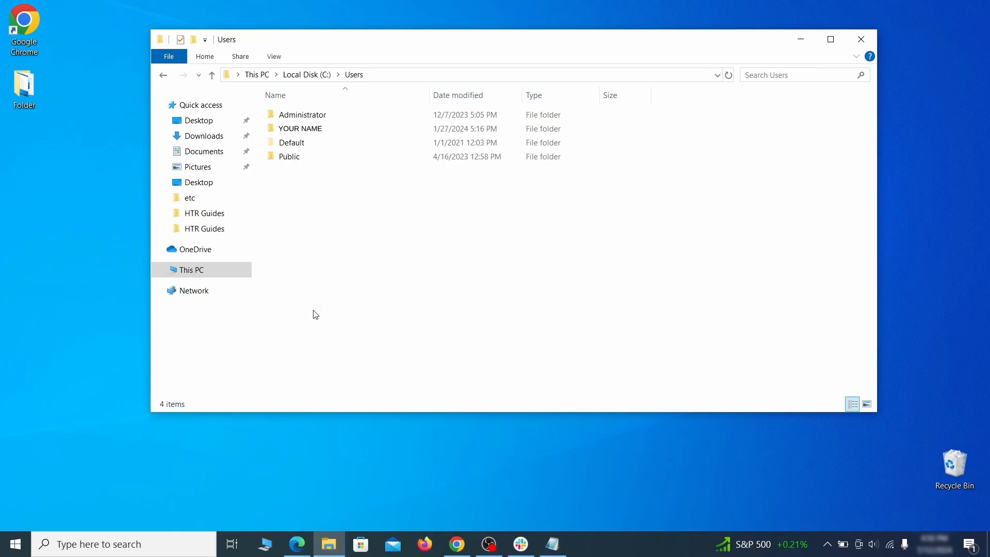
{"action": "double_click", "coordinate": [417, 133]}
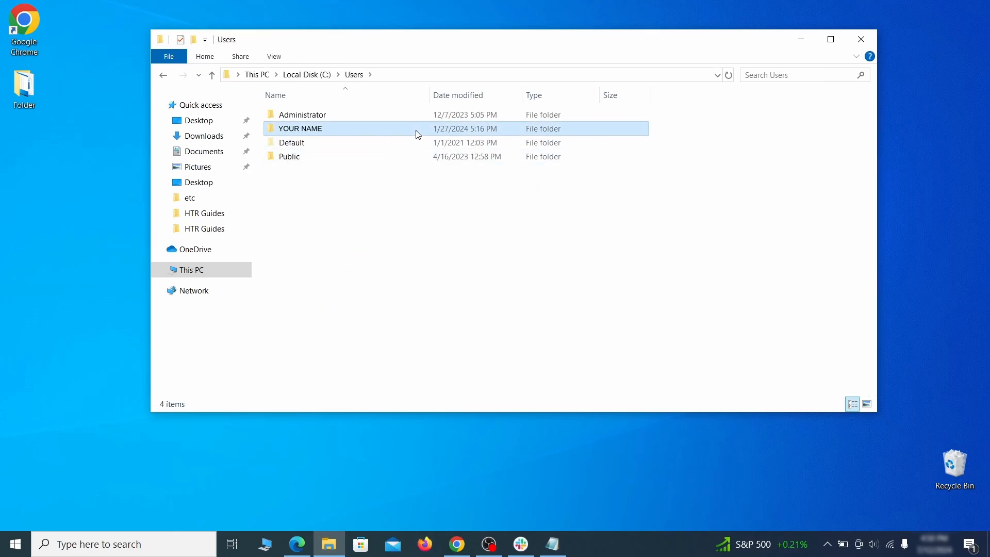
{"action": "double_click", "coordinate": [411, 185]}
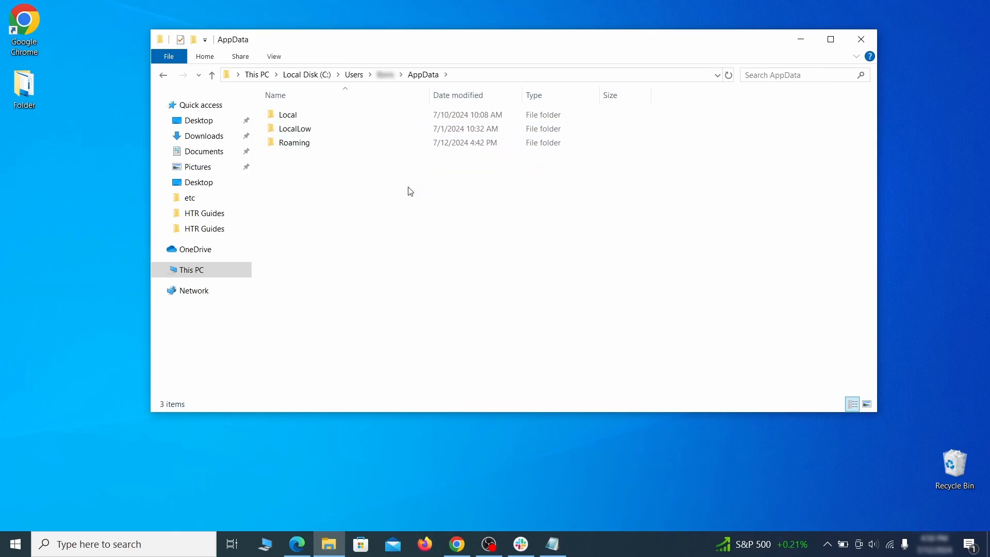
{"action": "double_click", "coordinate": [406, 143]}
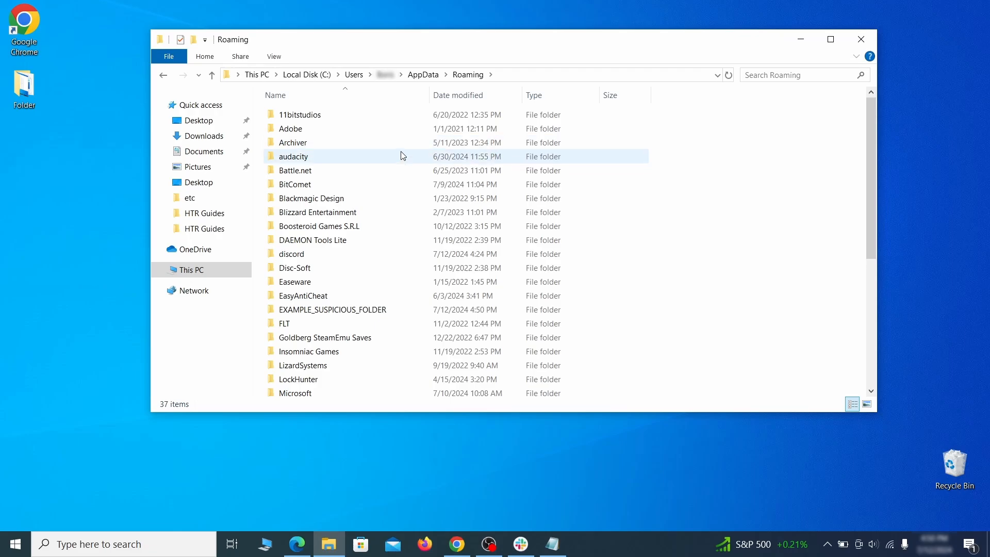
Try to delete EXAMPLE_SUSPICIOUS_FOLDER from the Roaming folder
{"action": "scroll", "coordinate": [400, 175], "scroll_direction": "down", "scroll_amount": 1}
{"action": "scroll", "coordinate": [397, 186], "scroll_direction": "down", "scroll_amount": 1}
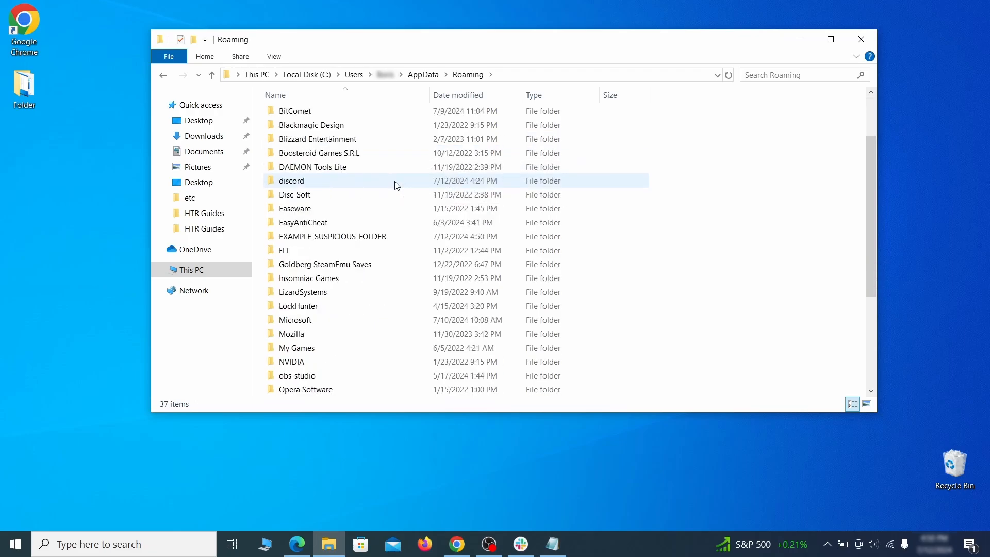
{"action": "left_click", "coordinate": [407, 240]}
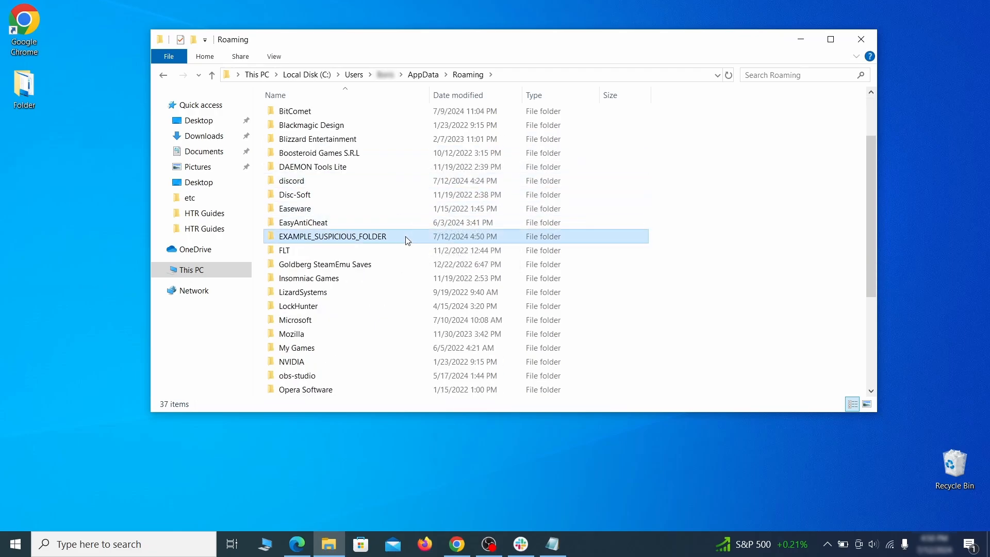
{"action": "right_click", "coordinate": [442, 240]}
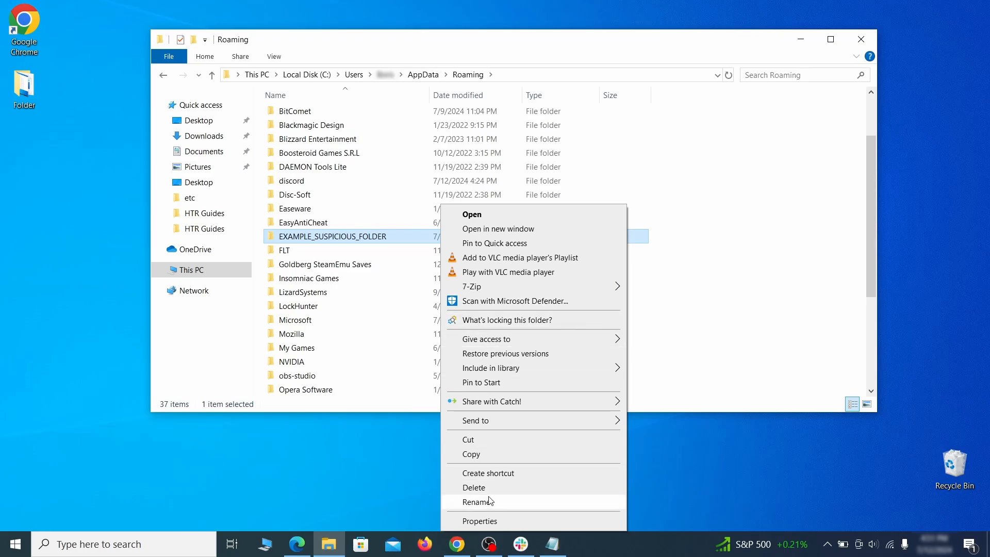
{"action": "left_click", "coordinate": [473, 487]}
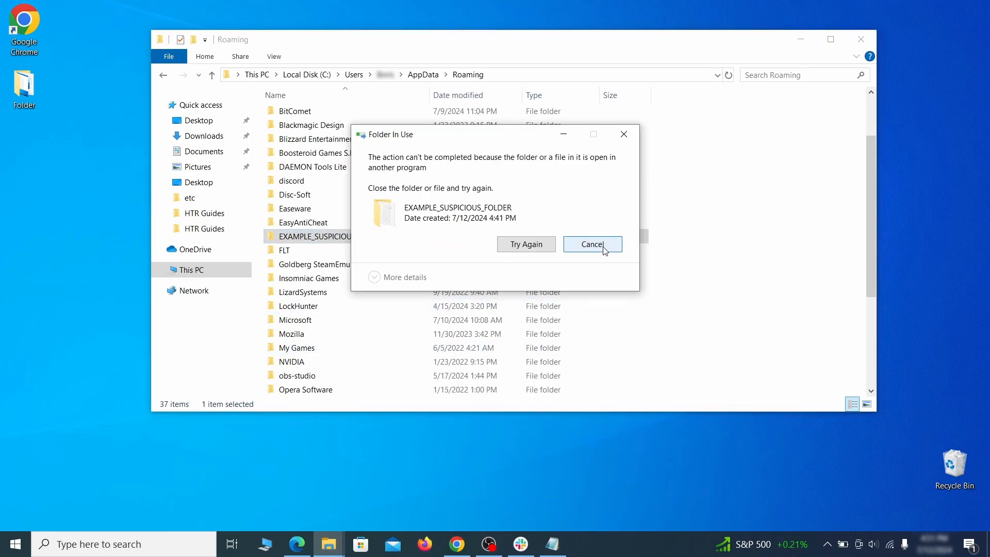
Delete EXAMPLE_SUSPICIOUS_FOLDER in the Roaming folder with LockHunter, closing the files held by its locking processes
{"action": "right_click", "coordinate": [421, 237]}
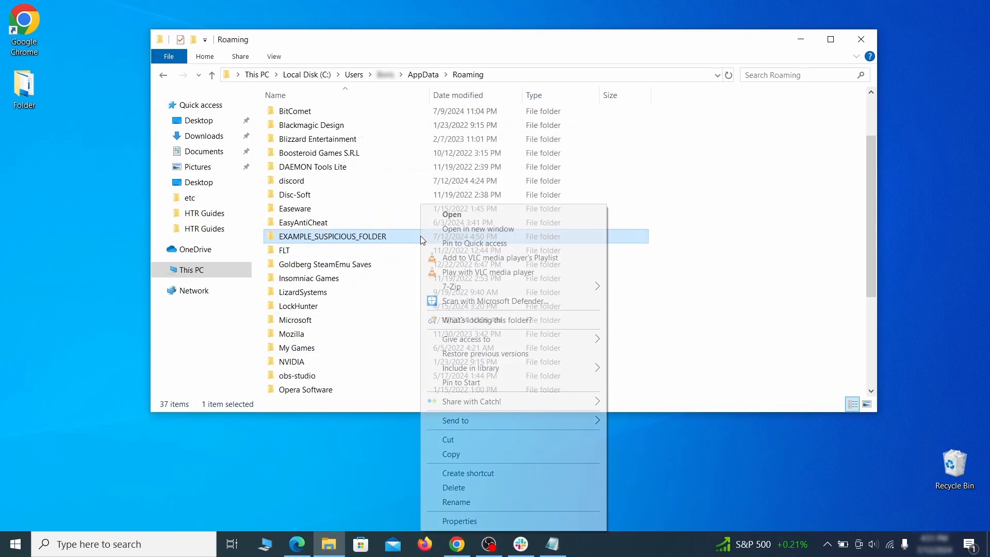
{"action": "left_click", "coordinate": [473, 322]}
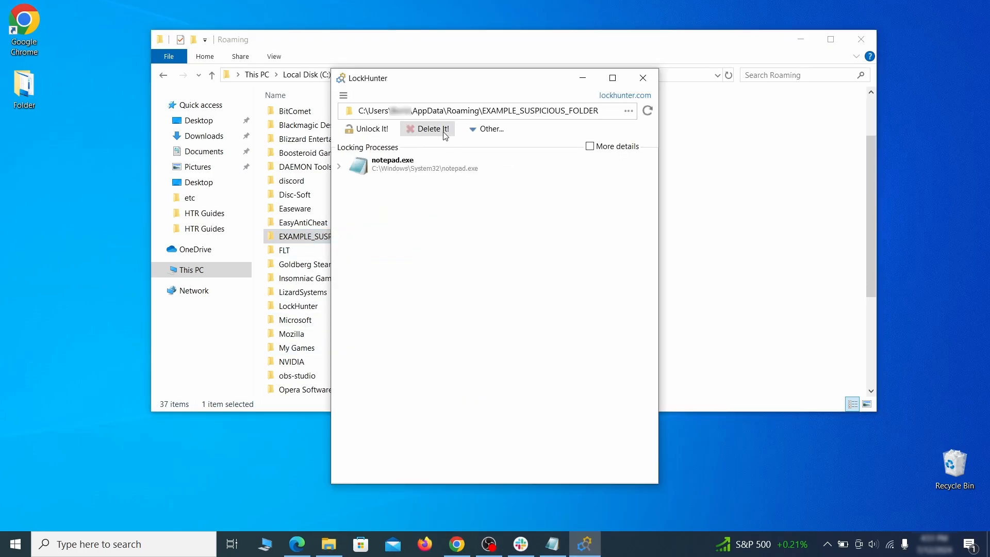
{"action": "left_click", "coordinate": [445, 133]}
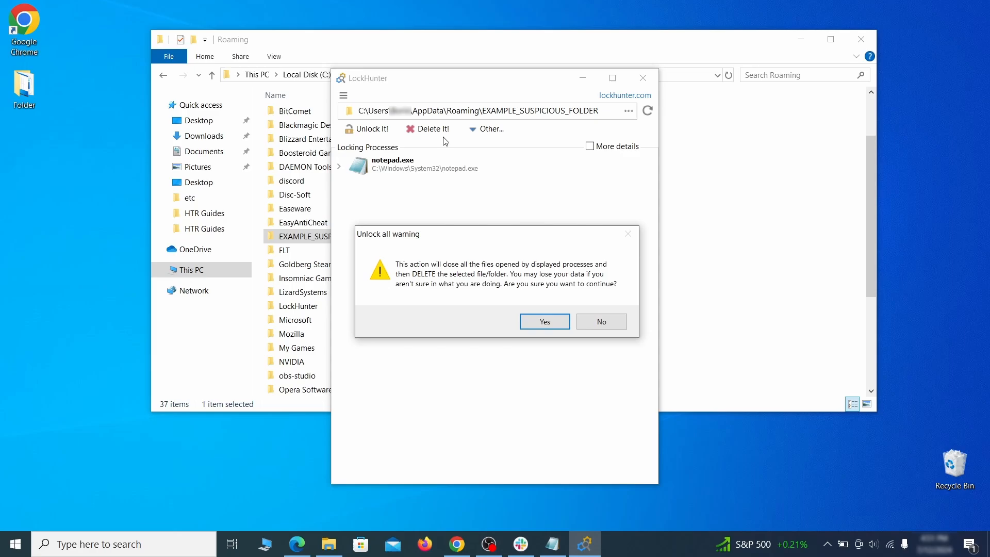
{"action": "left_click", "coordinate": [536, 323]}
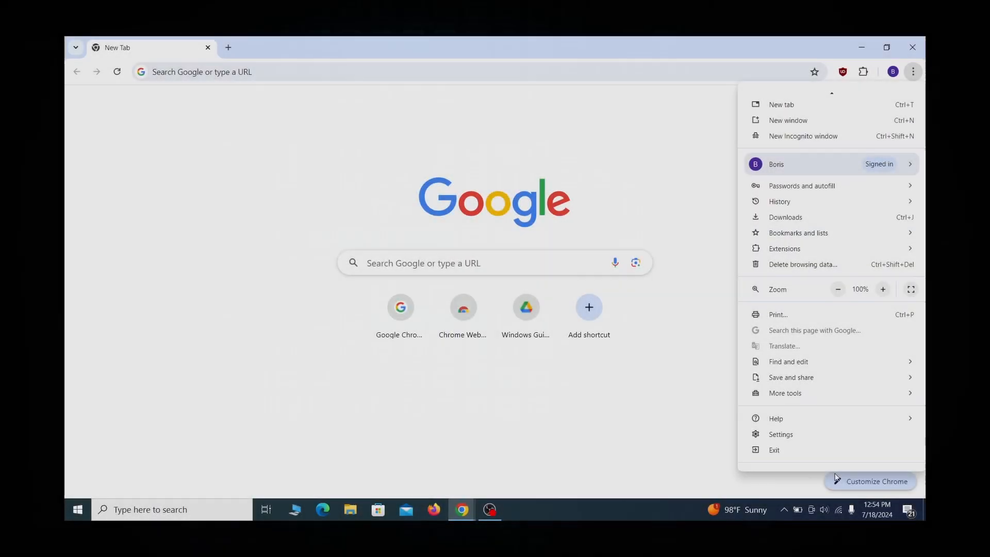
{"action": "left_click", "coordinate": [825, 458]}
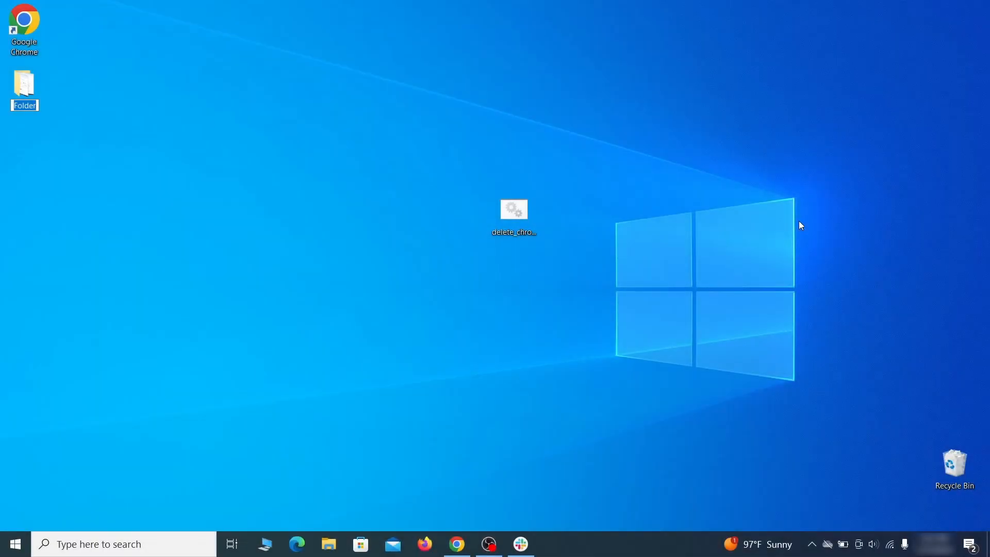
Open the Local Group Policy Editor and select Administrative Templates under Computer Configuration
{"action": "key", "text": "super"}
{"action": "type", "text": "edit group policy"}
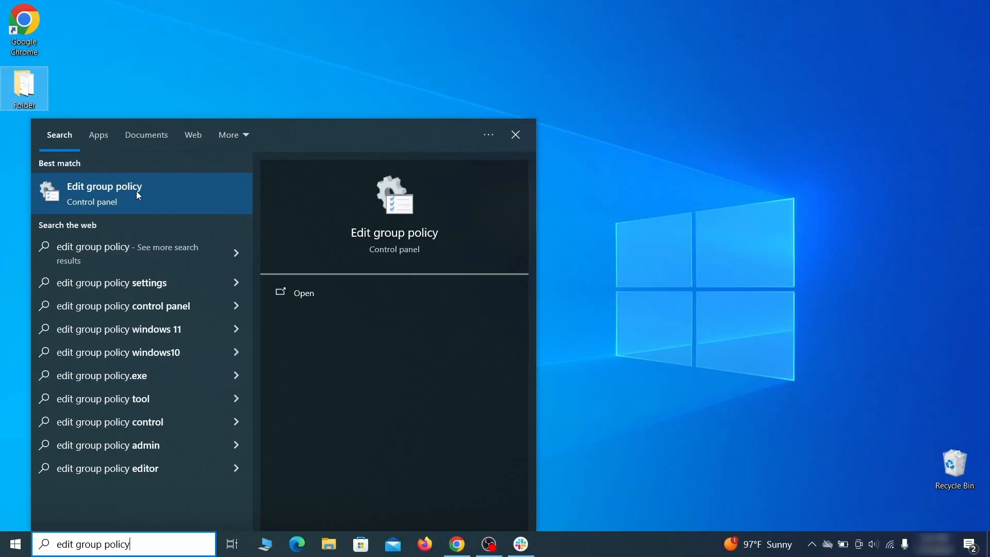
{"action": "left_click", "coordinate": [133, 194]}
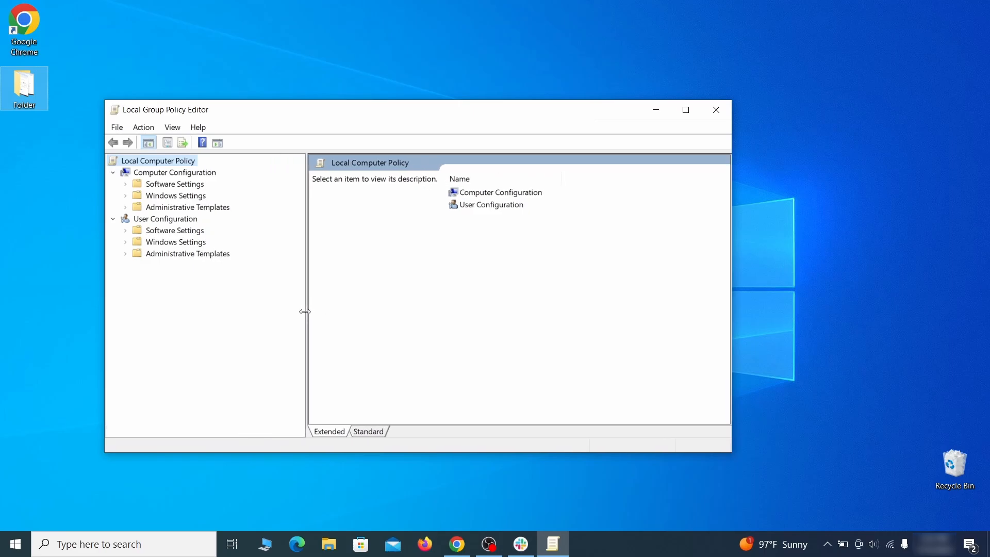
{"action": "left_click", "coordinate": [163, 173]}
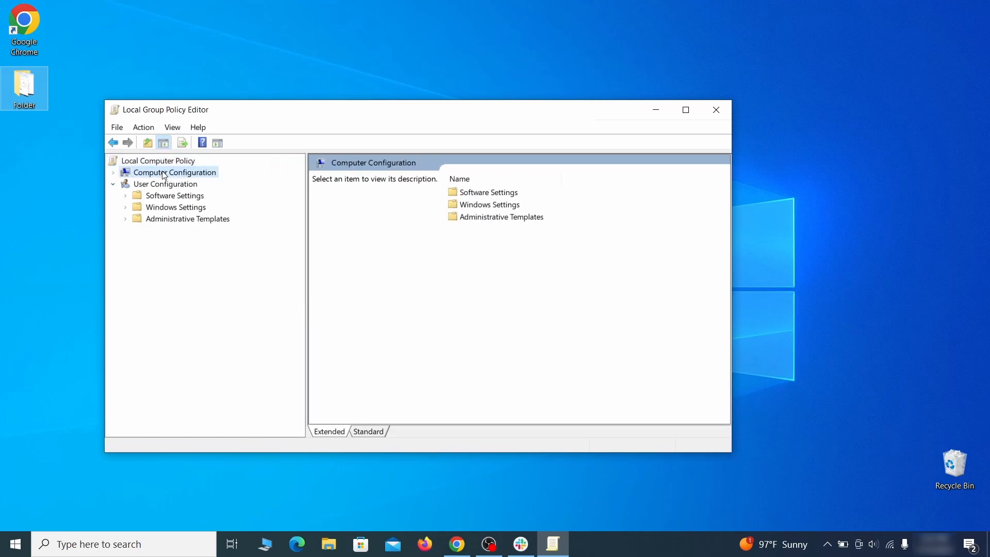
{"action": "left_click", "coordinate": [221, 208]}
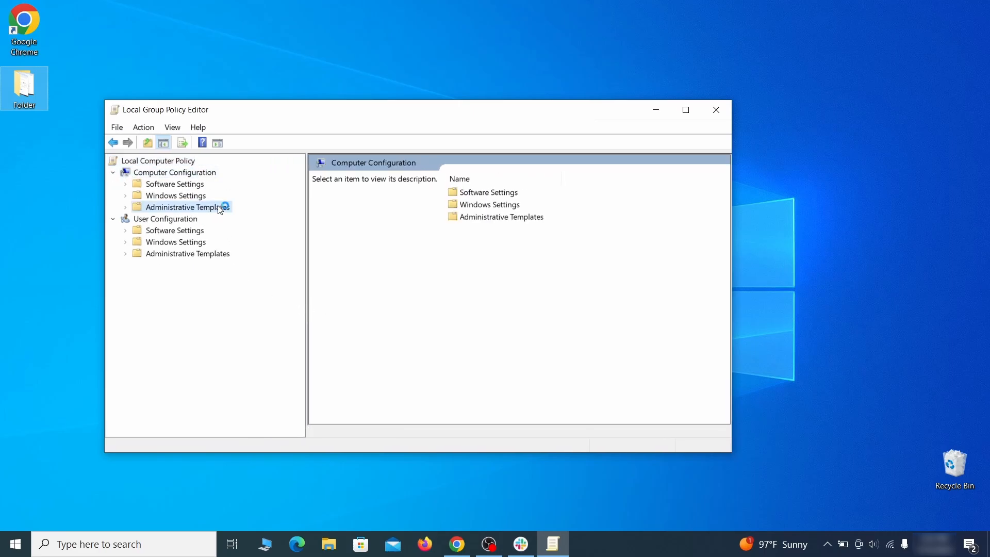
Remove the chrome policy template from Administrative Templates and close the Local Group Policy Editor
{"action": "right_click", "coordinate": [221, 207]}
{"action": "left_click", "coordinate": [316, 216]}
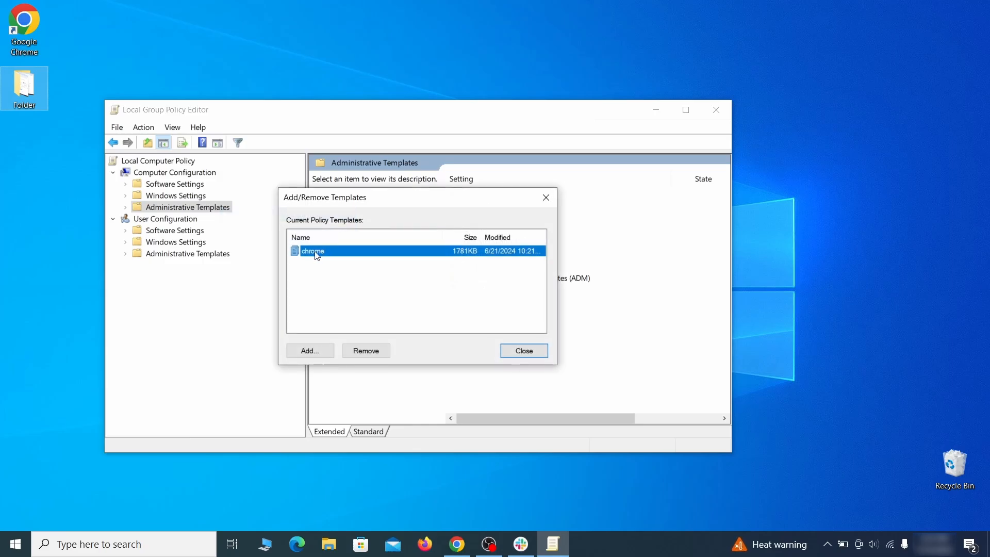
{"action": "left_click", "coordinate": [374, 352]}
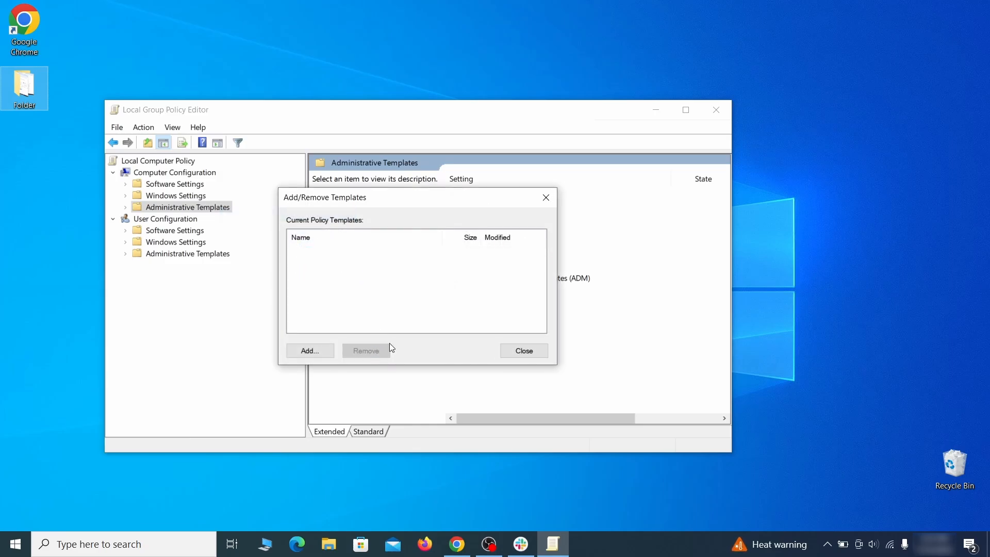
{"action": "left_click", "coordinate": [534, 349]}
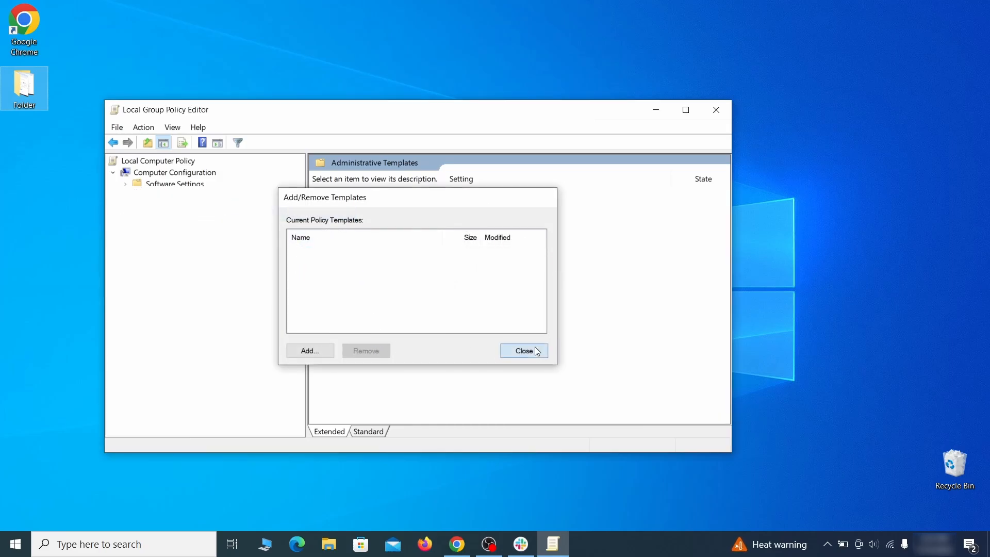
{"action": "left_click", "coordinate": [716, 110]}
Restart the computer and open Chrome's main menu to check the browser
{"action": "left_click", "coordinate": [16, 544]}
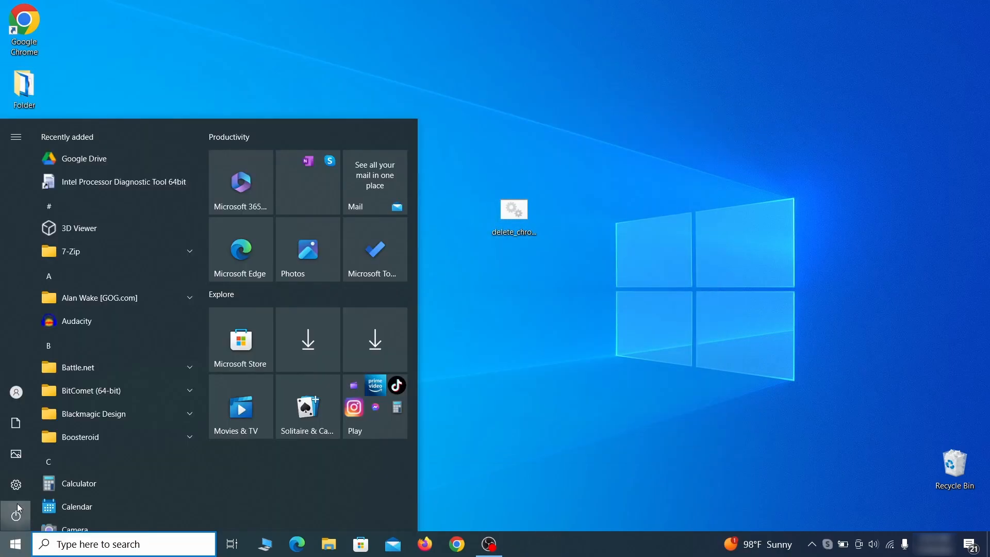
{"action": "left_click", "coordinate": [17, 504]}
{"action": "left_click", "coordinate": [87, 482]}
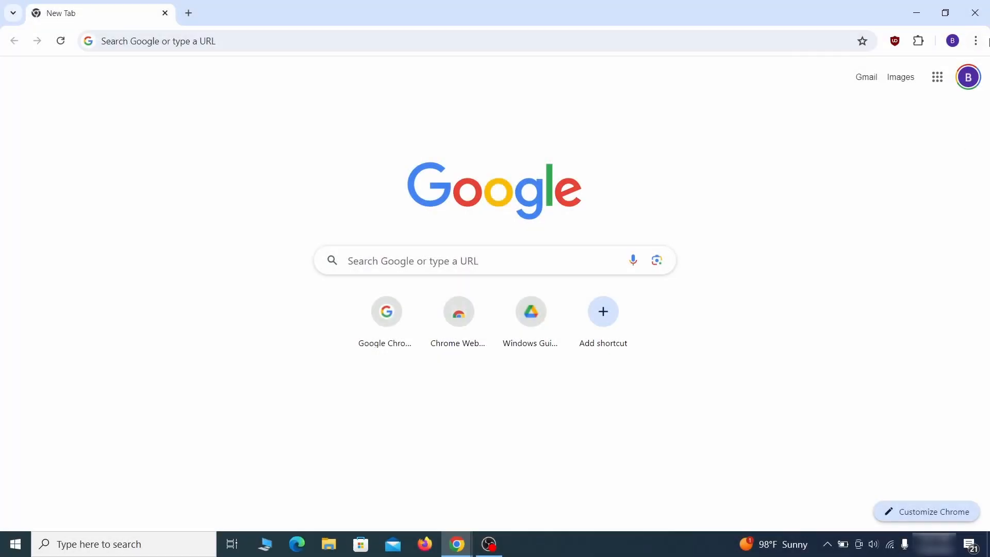
{"action": "left_click", "coordinate": [976, 41]}
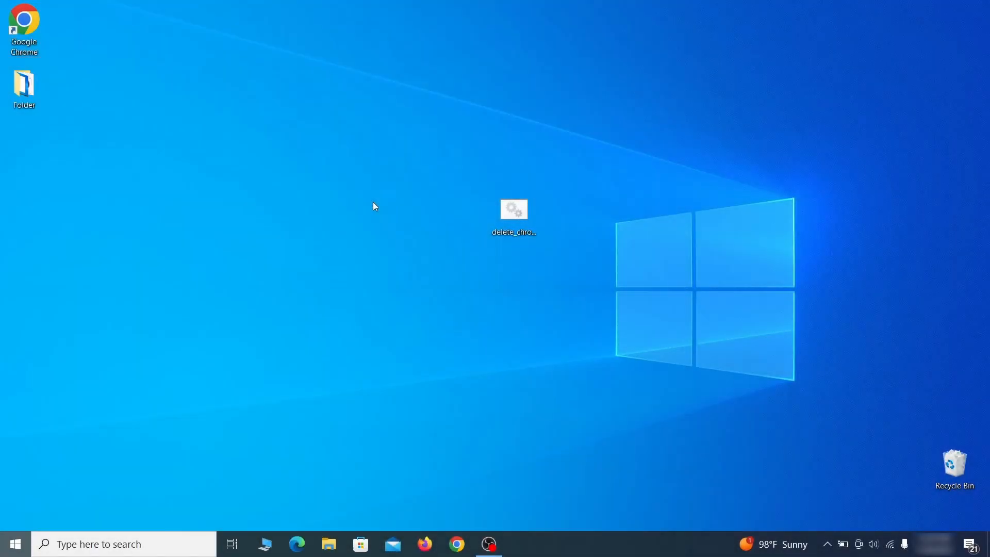
Open the Registry Editor
{"action": "key", "text": "super"}
{"action": "type", "text": "reg"}
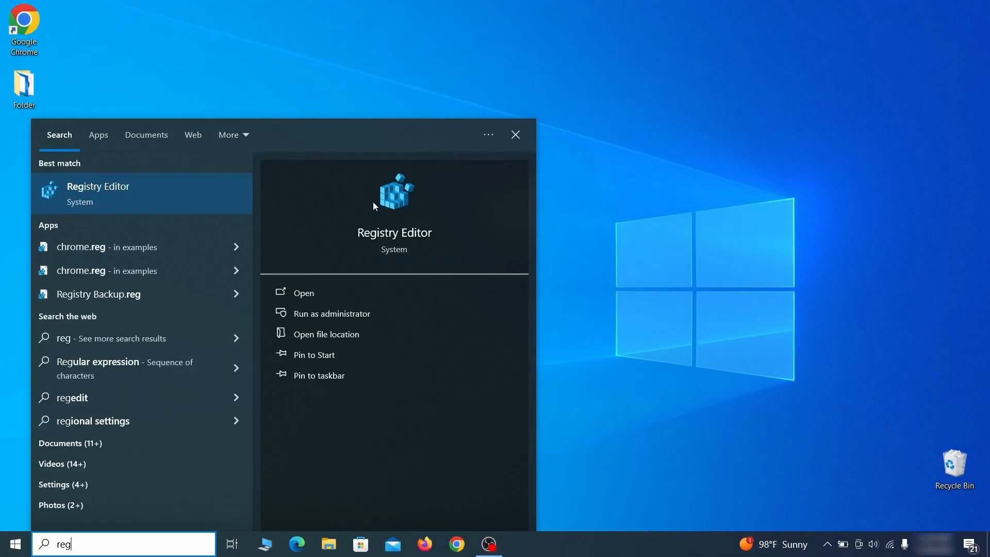
{"action": "key", "text": "Return"}
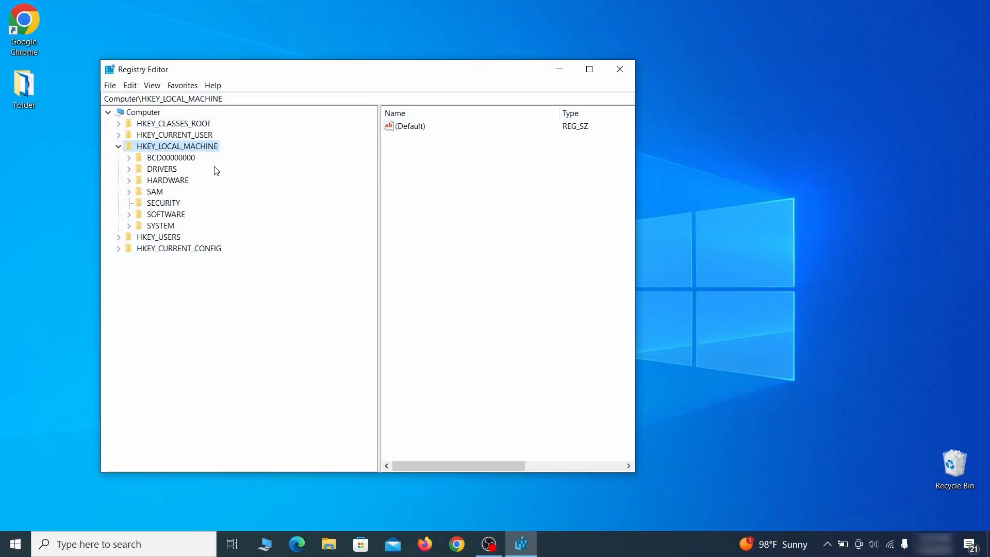
{"action": "left_click", "coordinate": [129, 157]}
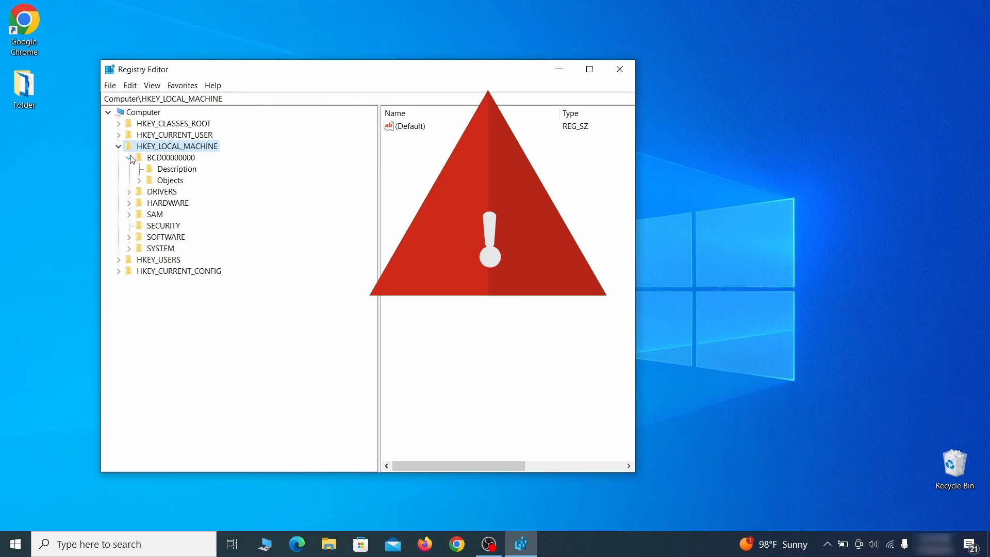
{"action": "left_click", "coordinate": [138, 180]}
{"action": "left_click", "coordinate": [149, 294]}
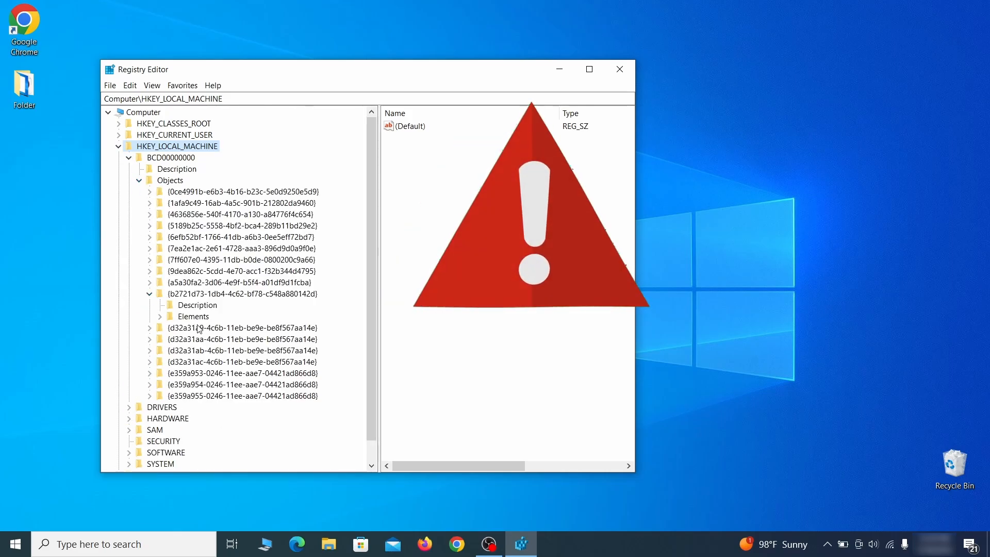
{"action": "left_click", "coordinate": [160, 316]}
{"action": "left_click", "coordinate": [207, 351]}
{"action": "right_click", "coordinate": [208, 349]}
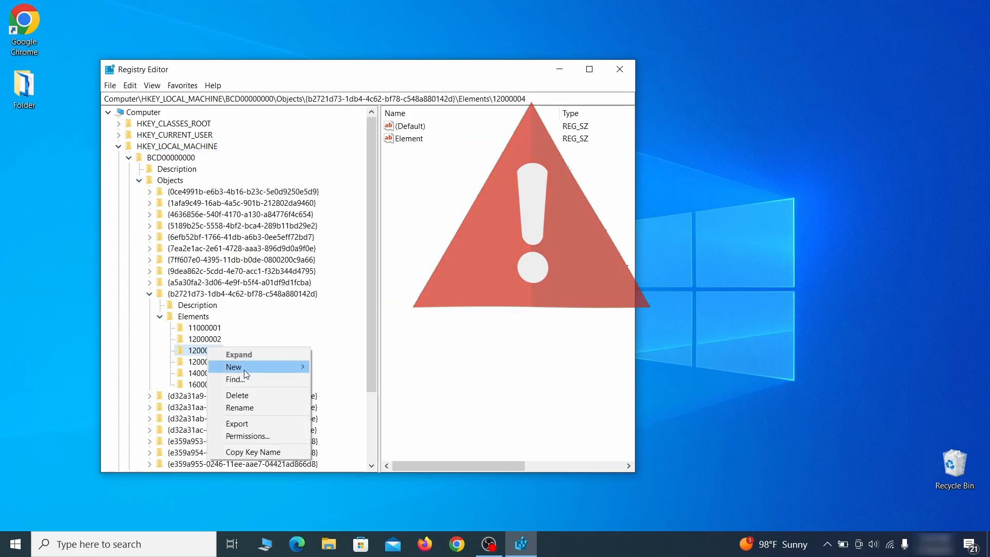
{"action": "left_click", "coordinate": [255, 395]}
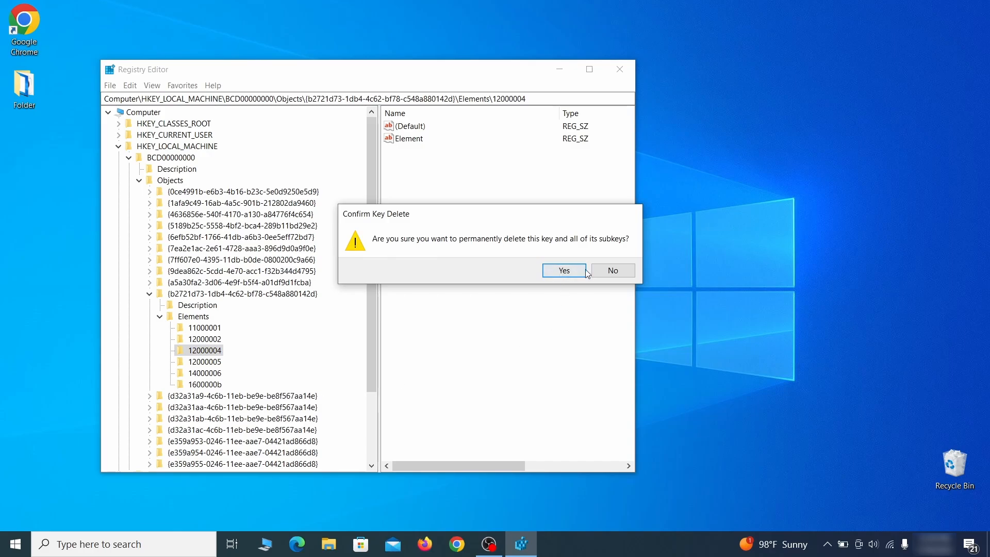
{"action": "left_click", "coordinate": [624, 273]}
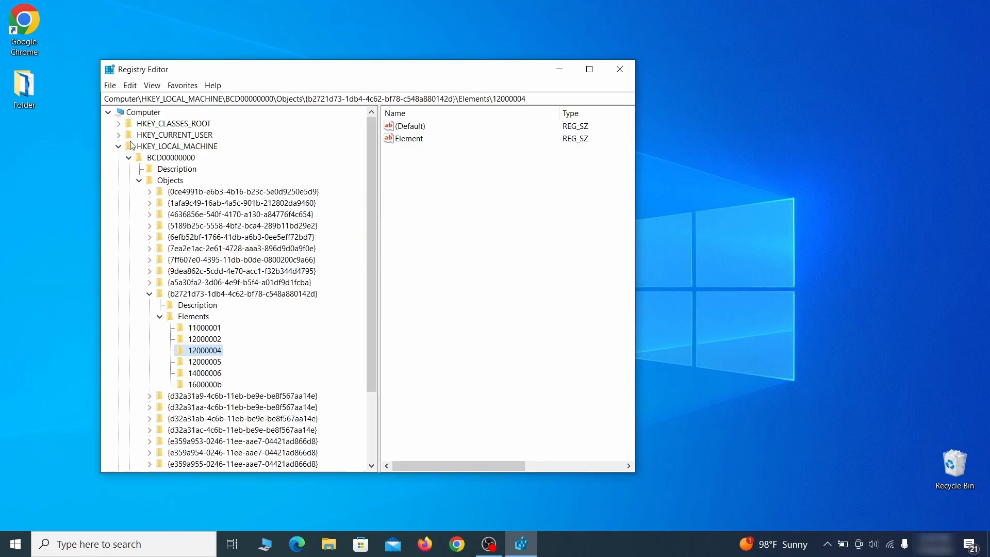
{"action": "scroll", "coordinate": [163, 395], "scroll_direction": "down", "scroll_amount": 3}
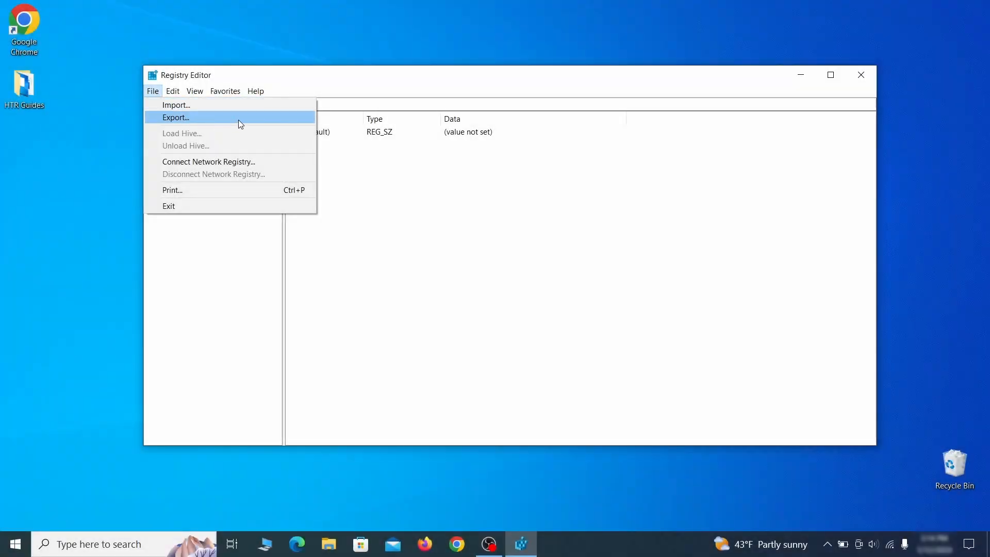
Export a registry backup to the desktop as Registry Backup 1, and select that file in the registry import dialog
{"action": "left_click", "coordinate": [240, 124]}
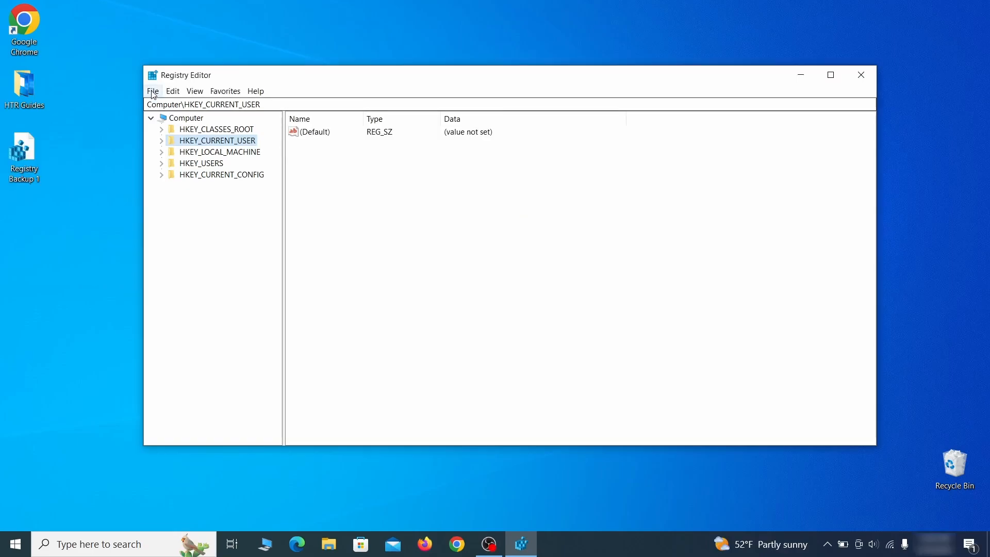
{"action": "left_click", "coordinate": [153, 91]}
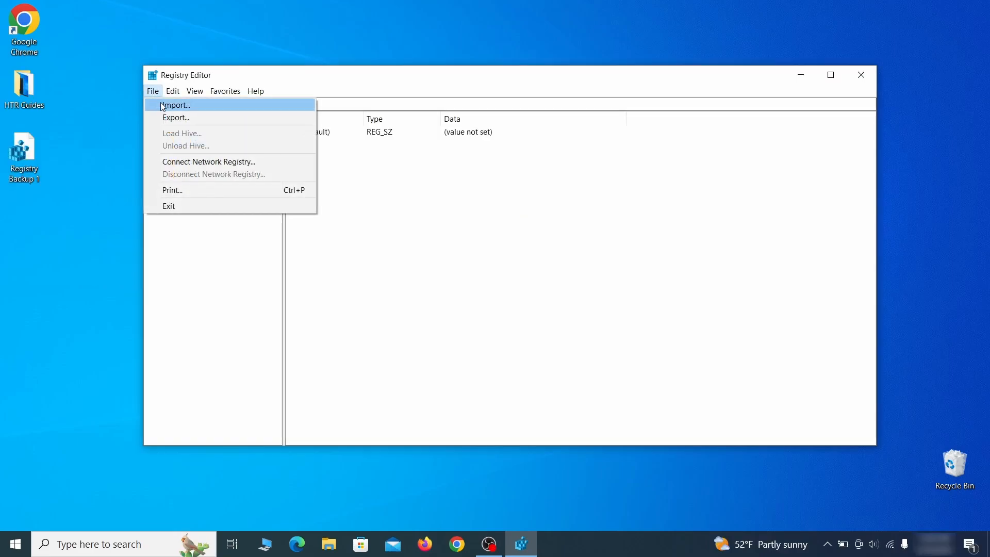
{"action": "left_click", "coordinate": [213, 108]}
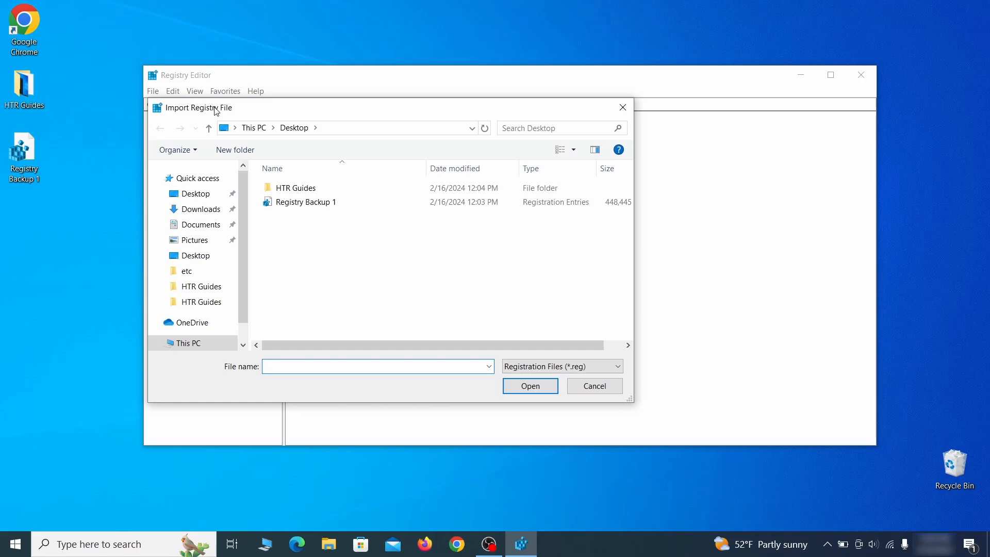
{"action": "left_click", "coordinate": [343, 205]}
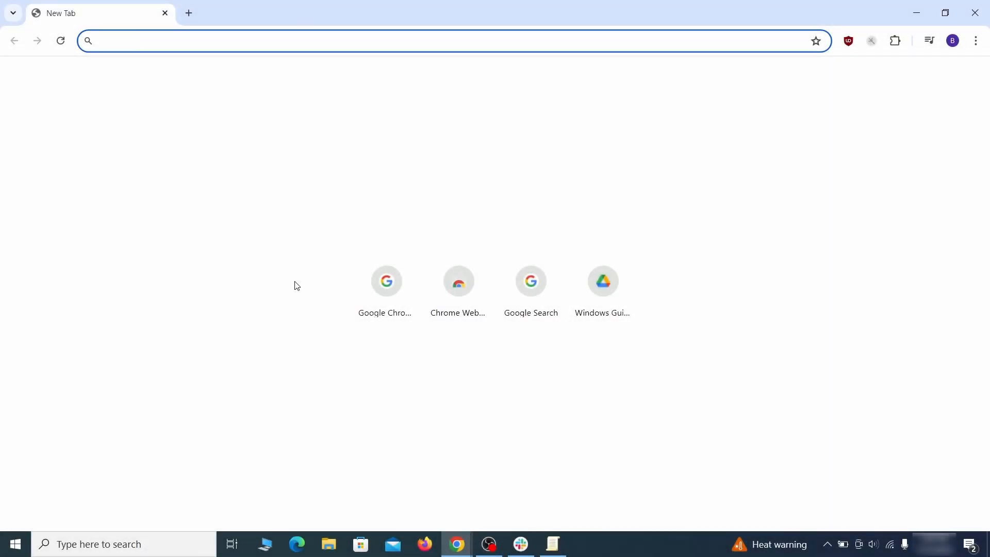
Open chrome://policy, copy the HomepageLocation policy value into the new text document and minimize the document
{"action": "type", "text": "ch"}
{"action": "key", "text": "Return"}
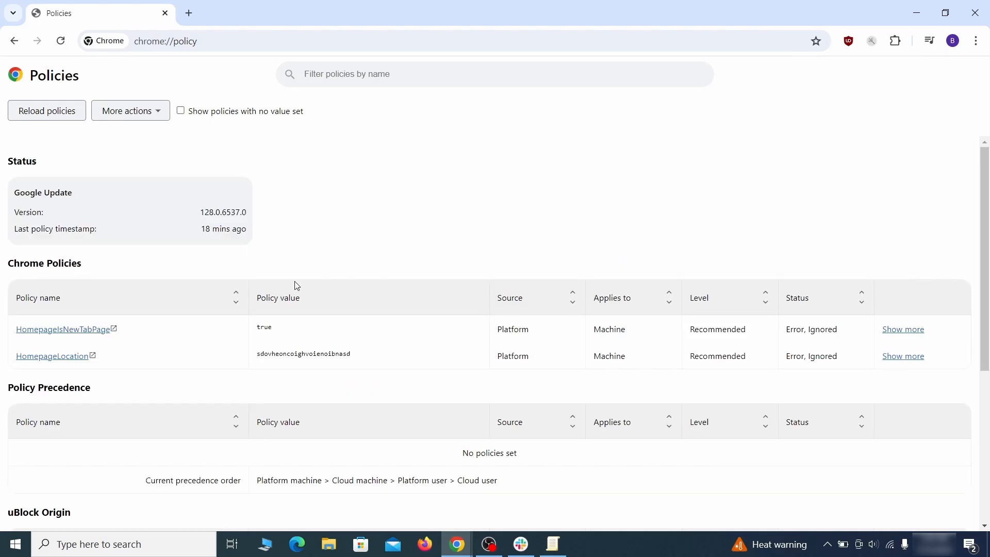
{"action": "right_click", "coordinate": [253, 359]}
{"action": "left_click", "coordinate": [305, 367]}
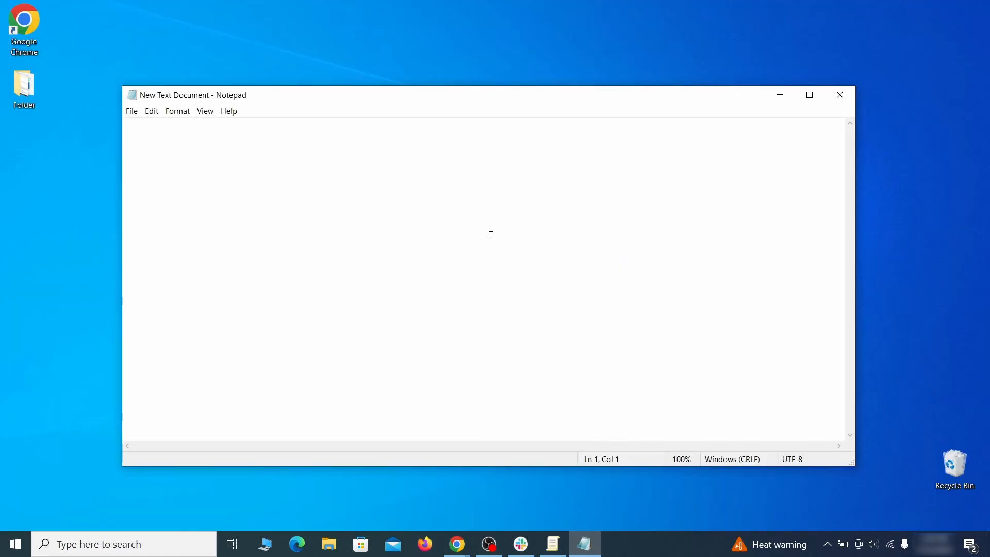
{"action": "right_click", "coordinate": [492, 235]}
{"action": "left_click", "coordinate": [519, 274]}
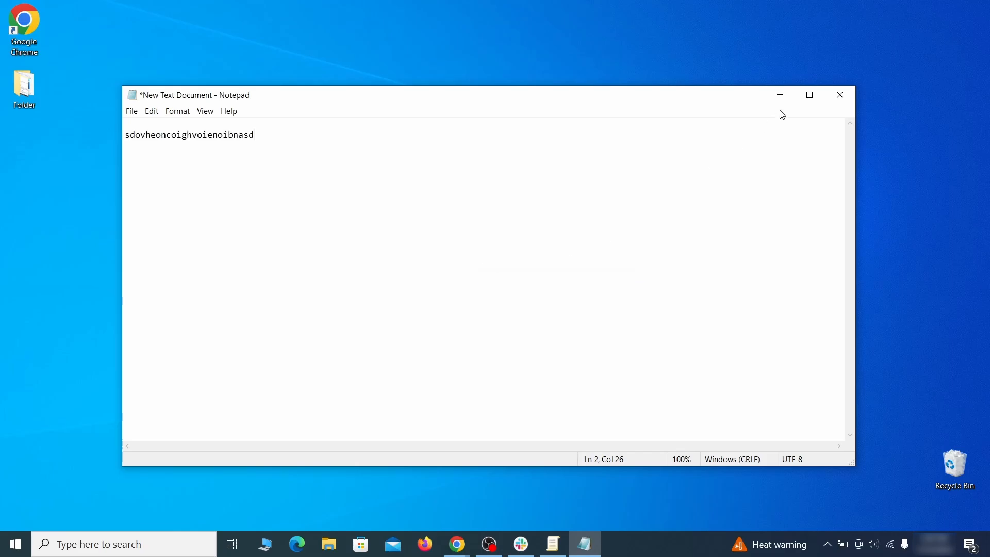
{"action": "left_click", "coordinate": [779, 97]}
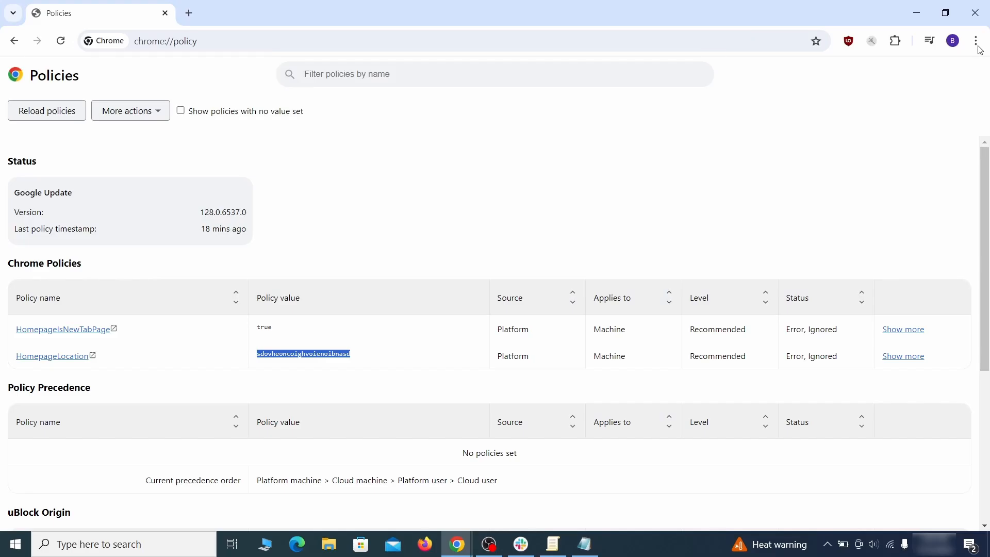
Open Chrome's main menu to reach the browser extensions
{"action": "left_click", "coordinate": [977, 41]}
{"action": "mouse_move", "coordinate": [831, 242]}
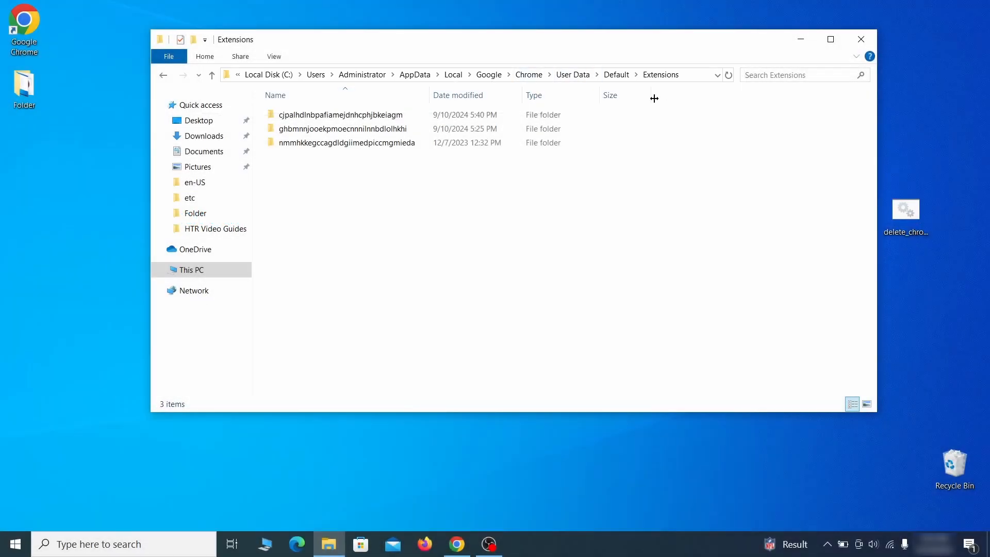
Delete all the extension folders from Chrome's User Data\Default\Extensions folder and close the folder window
{"action": "left_click_drag", "start_coordinate": [367, 168], "coordinate": [418, 126]}
{"action": "right_click", "coordinate": [417, 124]}
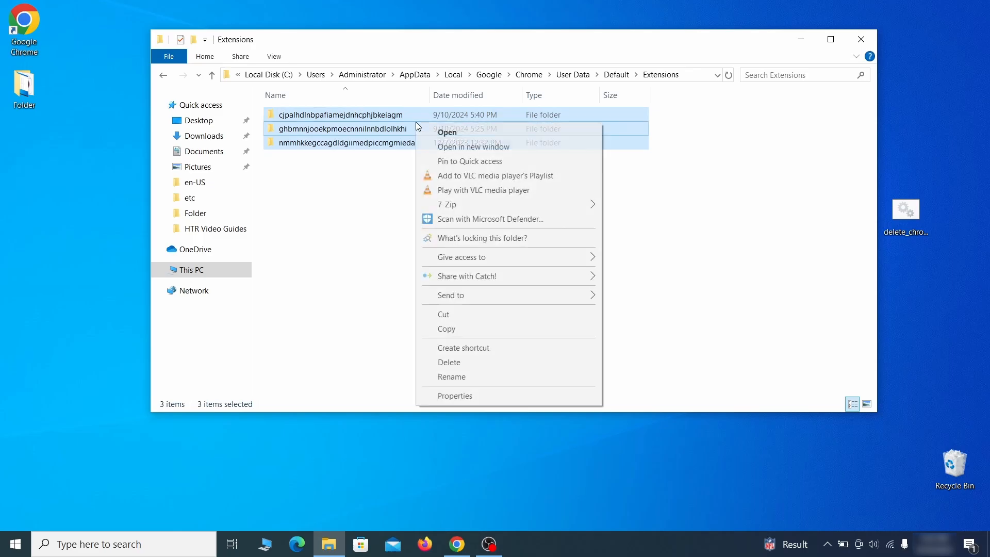
{"action": "left_click", "coordinate": [458, 363]}
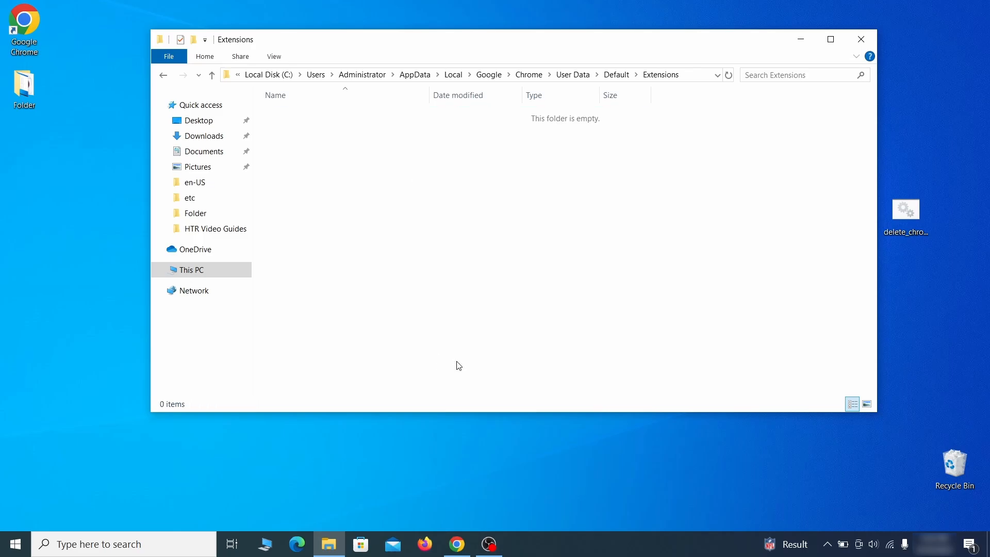
{"action": "left_click", "coordinate": [862, 40]}
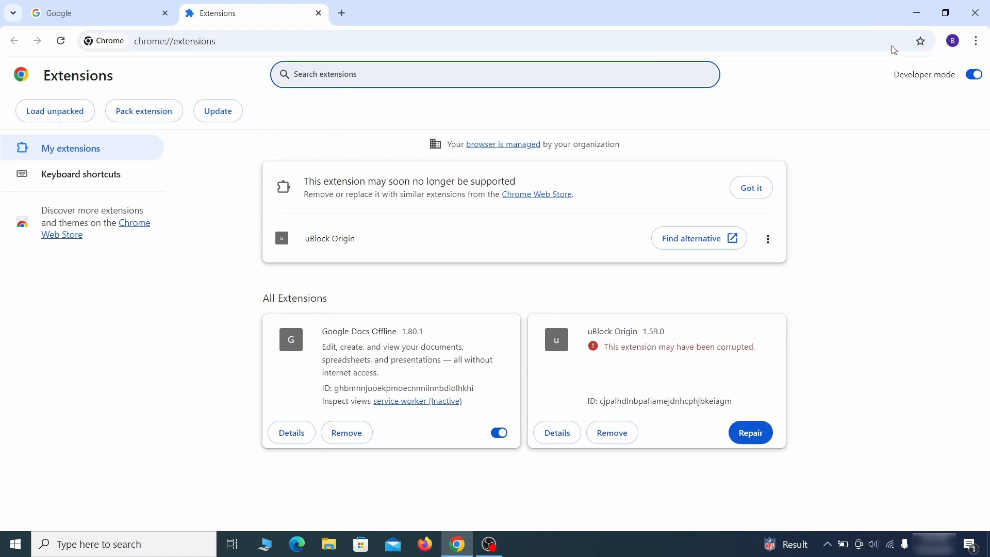
Repair the corrupted uBlock Origin extension on Chrome's Extensions page
{"action": "left_click", "coordinate": [753, 436]}
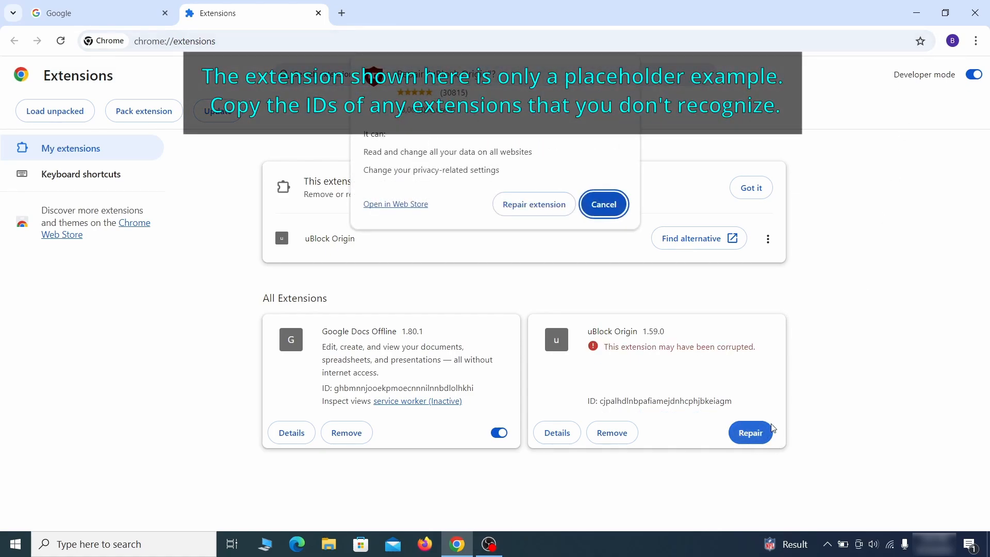
{"action": "left_click", "coordinate": [534, 204]}
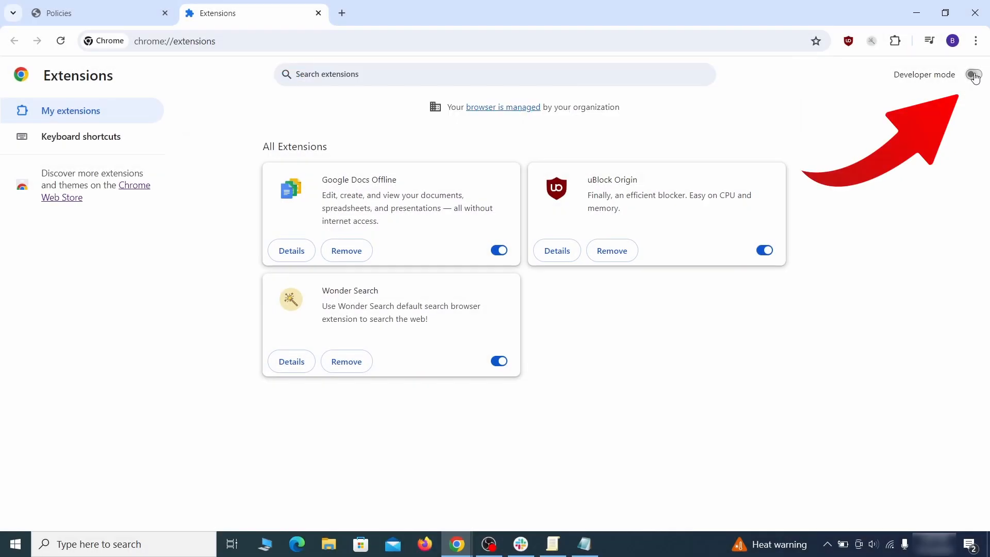
Turn on Developer mode for Chrome extensions and copy the Wonder Search extension ID into the text document below the policy value
{"action": "left_click", "coordinate": [974, 75]}
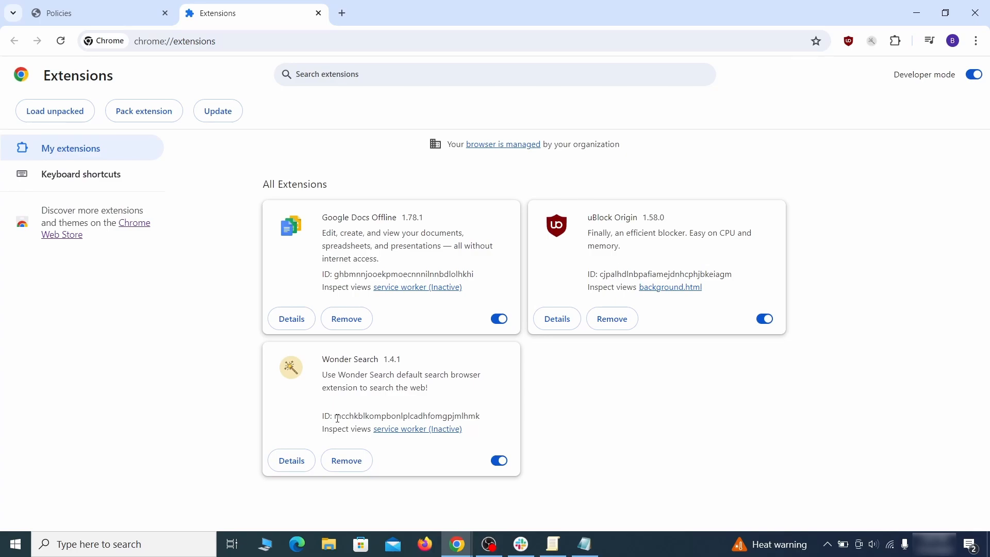
{"action": "left_click_drag", "start_coordinate": [338, 418], "coordinate": [469, 415]}
{"action": "right_click", "coordinate": [480, 415]}
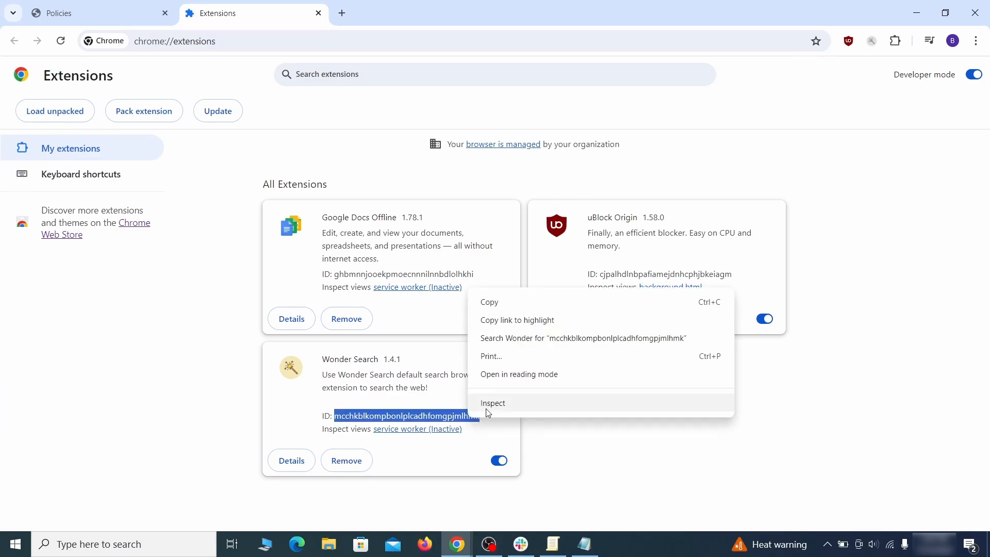
{"action": "left_click", "coordinate": [517, 306]}
{"action": "left_click", "coordinate": [919, 16]}
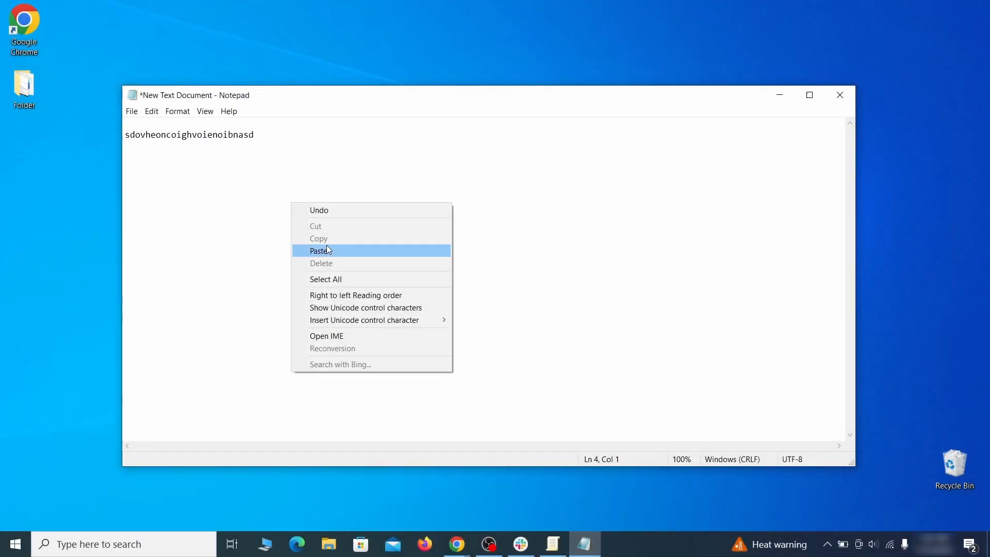
{"action": "left_click", "coordinate": [339, 250]}
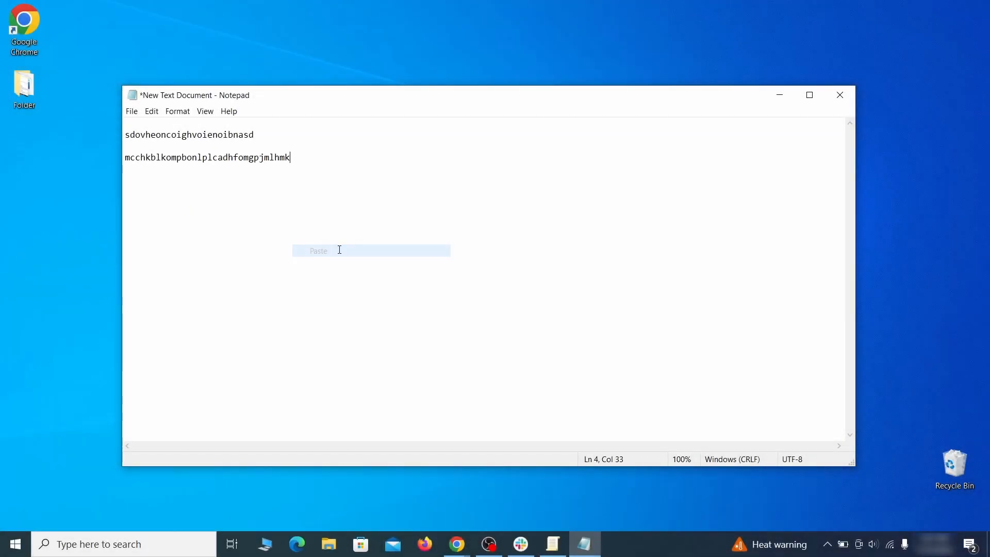
{"action": "left_click", "coordinate": [779, 96]}
Find regedit in Windows search and run the Registry Editor as administrator
{"action": "left_click", "coordinate": [15, 546]}
{"action": "type", "text": "regedit"}
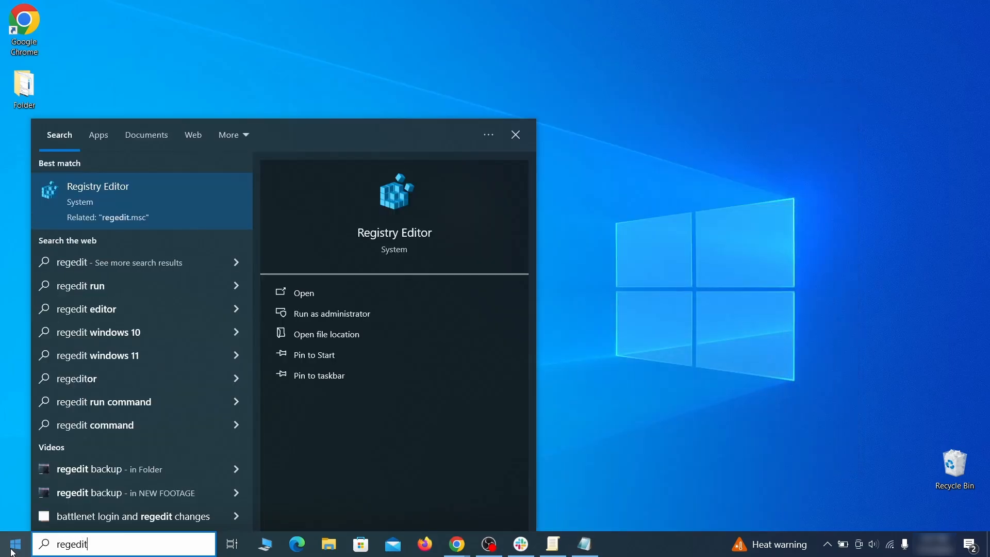
{"action": "right_click", "coordinate": [198, 197]}
{"action": "left_click", "coordinate": [227, 212]}
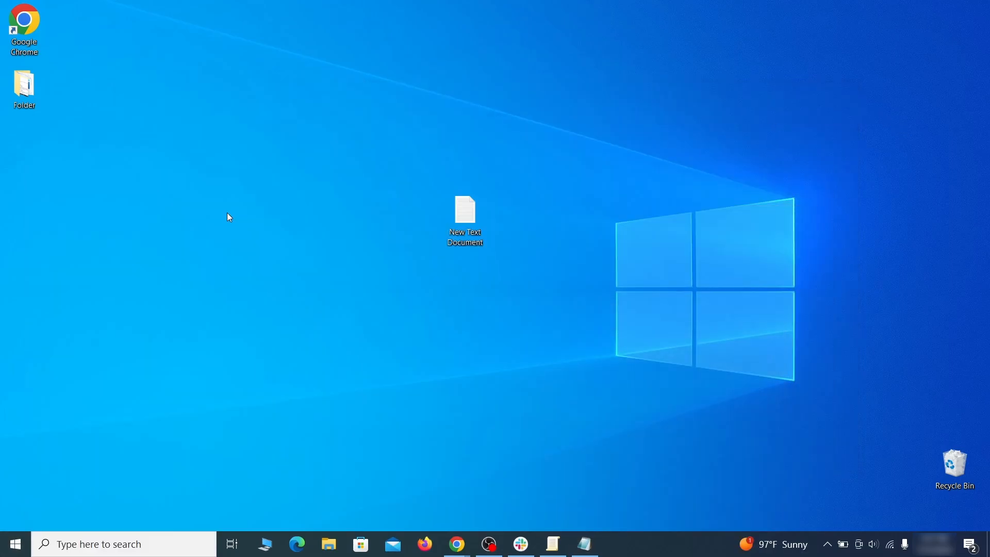
Copy the policy value sdovheoncoighvoienoibnasd from the text document and search the registry for it
{"action": "key", "text": "ctrl+f"}
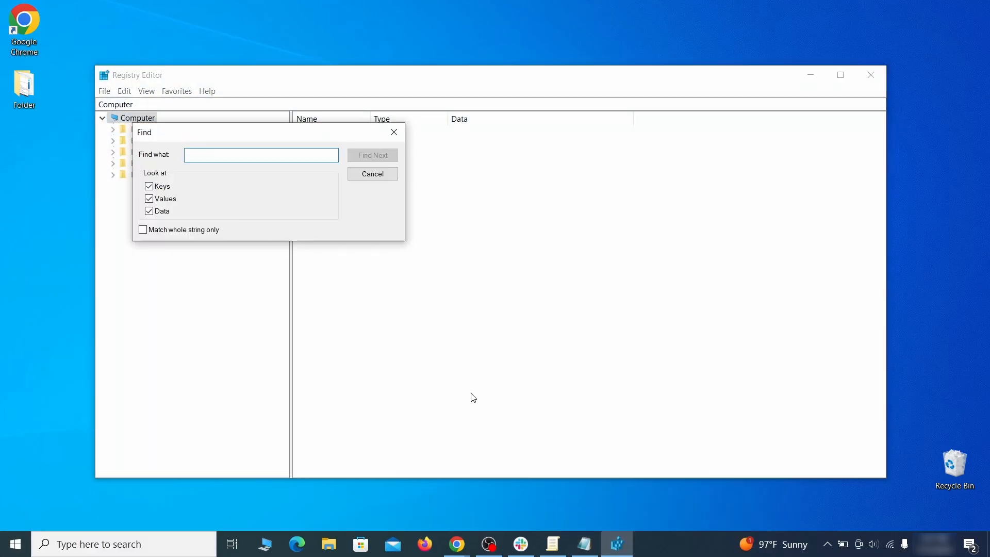
{"action": "left_click", "coordinate": [588, 552]}
{"action": "right_click", "coordinate": [220, 137]}
{"action": "left_click", "coordinate": [250, 175]}
{"action": "left_click", "coordinate": [101, 190]}
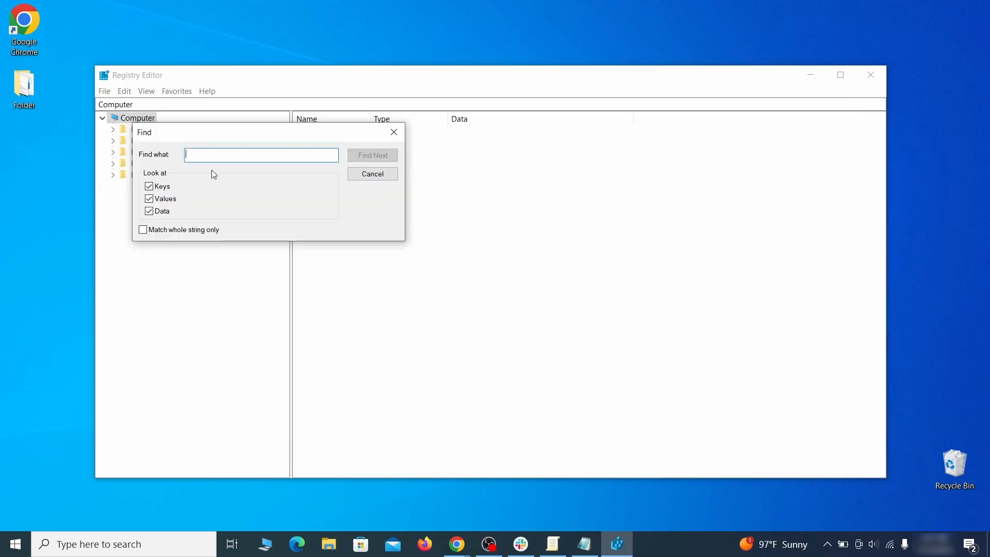
{"action": "right_click", "coordinate": [220, 157]}
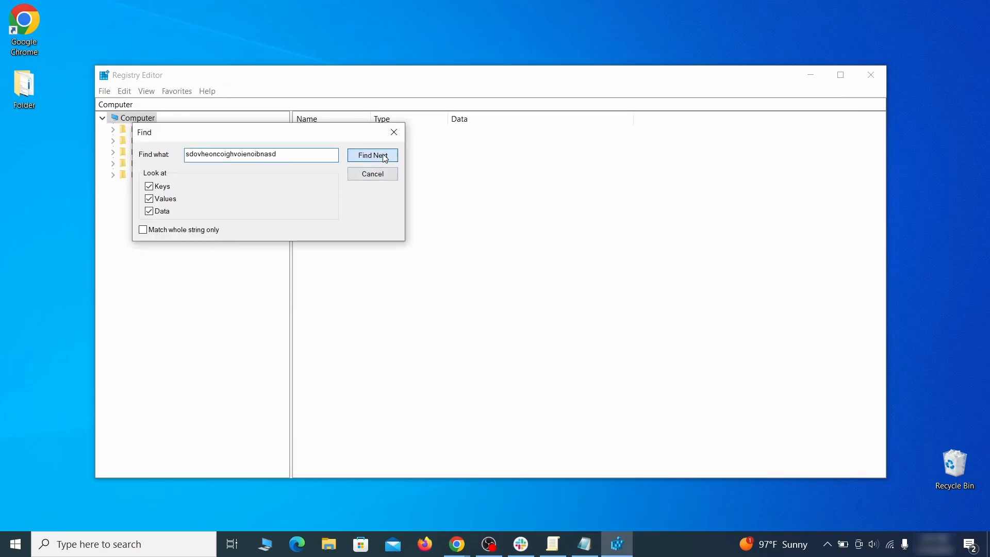
{"action": "left_click", "coordinate": [385, 158]}
Delete the Recommended key under Policies\Google\Chrome in the HKEY_CURRENT_USER Group Policy Objects
{"action": "right_click", "coordinate": [243, 310]}
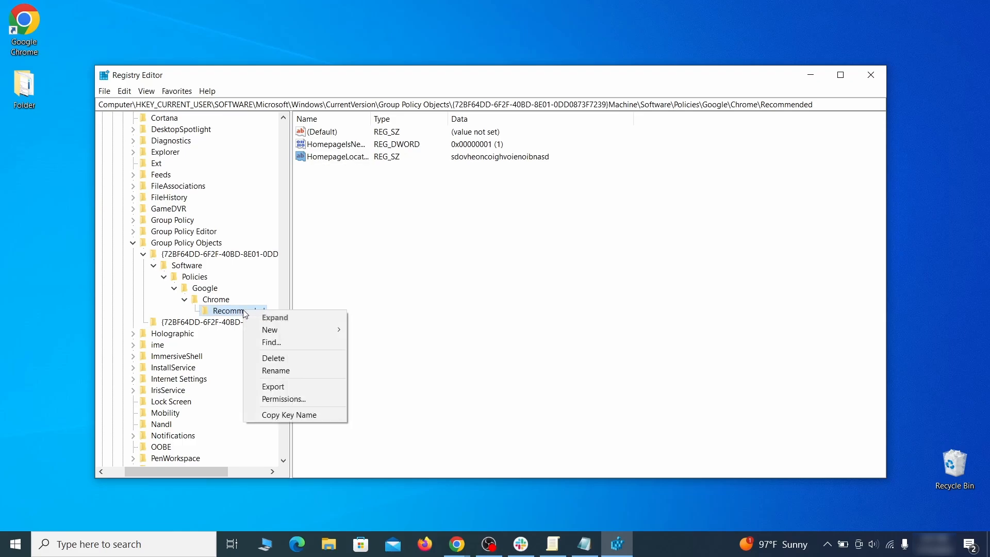
{"action": "left_click", "coordinate": [297, 365]}
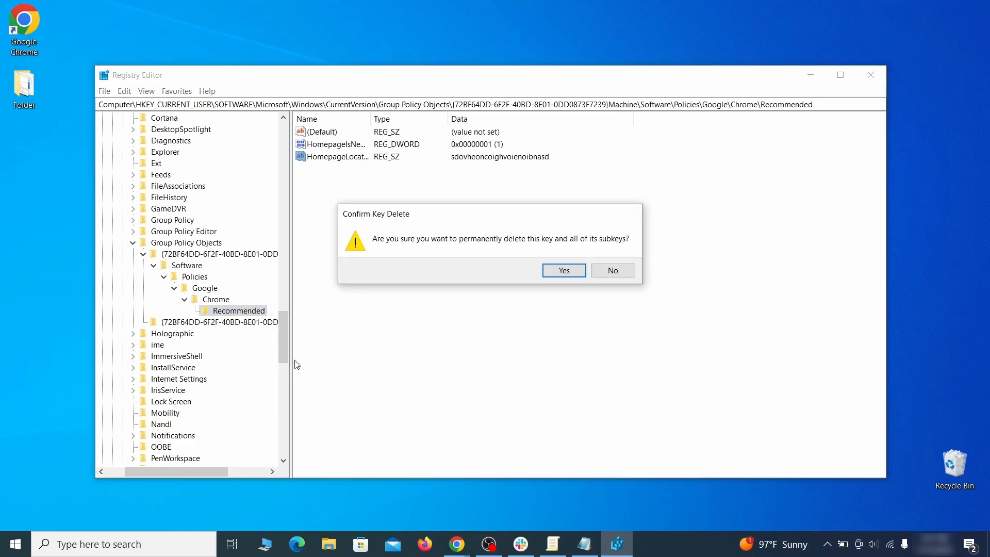
{"action": "left_click", "coordinate": [564, 271]}
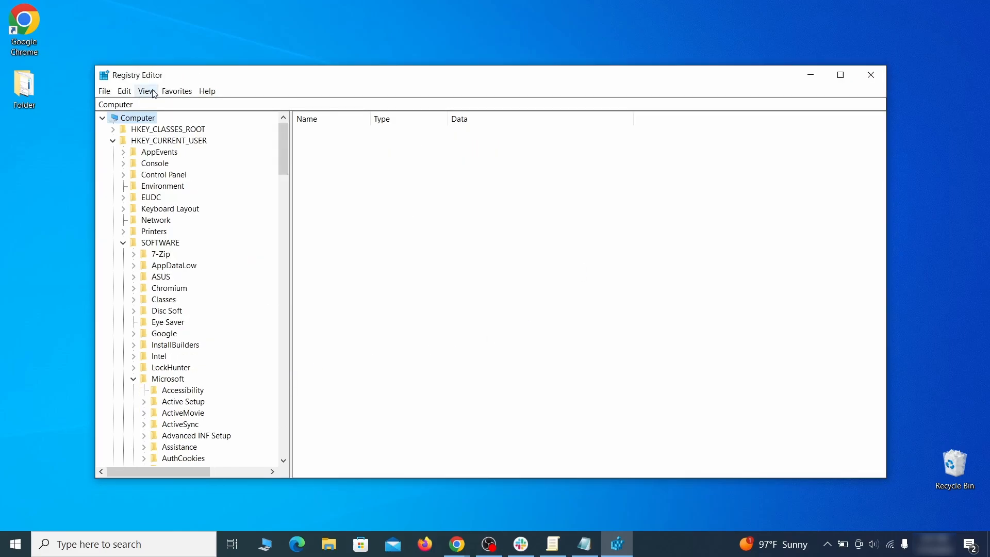
Try to delete the Chrome key under HKEY_LOCAL_MACHINE\SOFTWARE\Google
{"action": "left_click", "coordinate": [124, 91]}
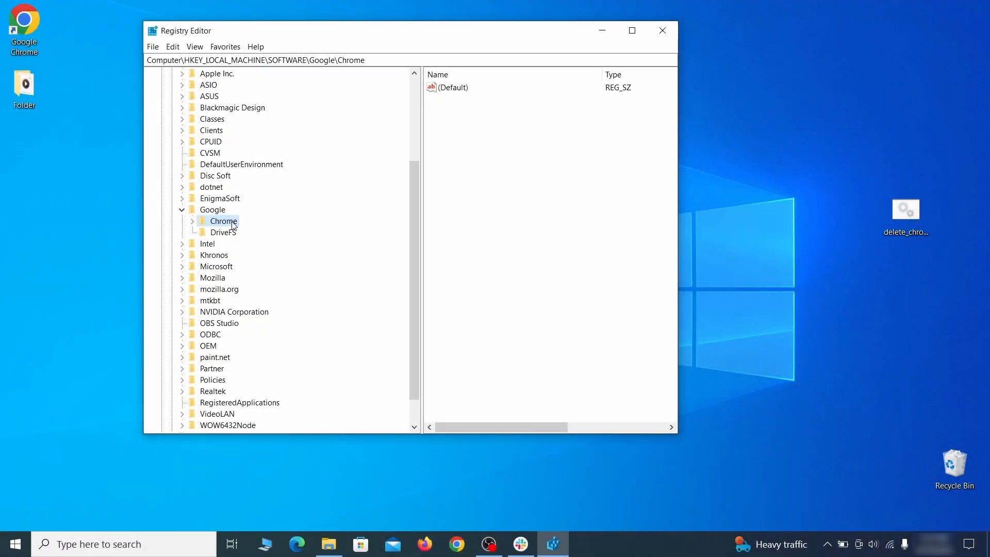
{"action": "right_click", "coordinate": [225, 223]}
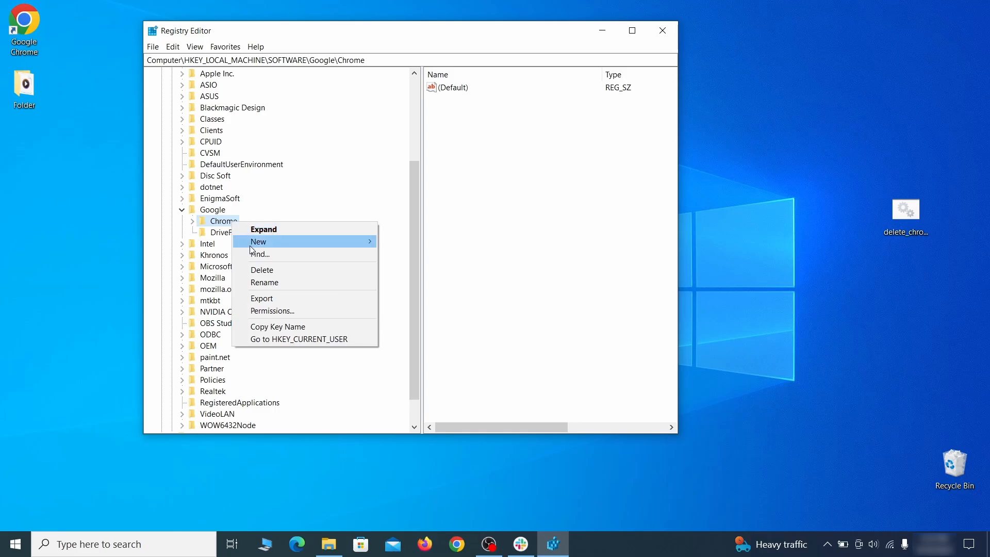
{"action": "left_click", "coordinate": [273, 271]}
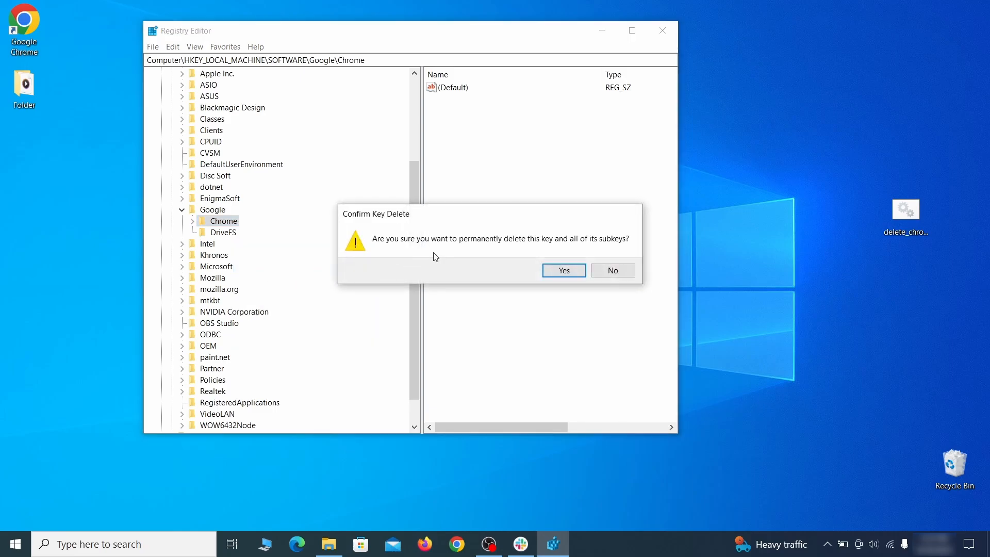
{"action": "left_click", "coordinate": [564, 270]}
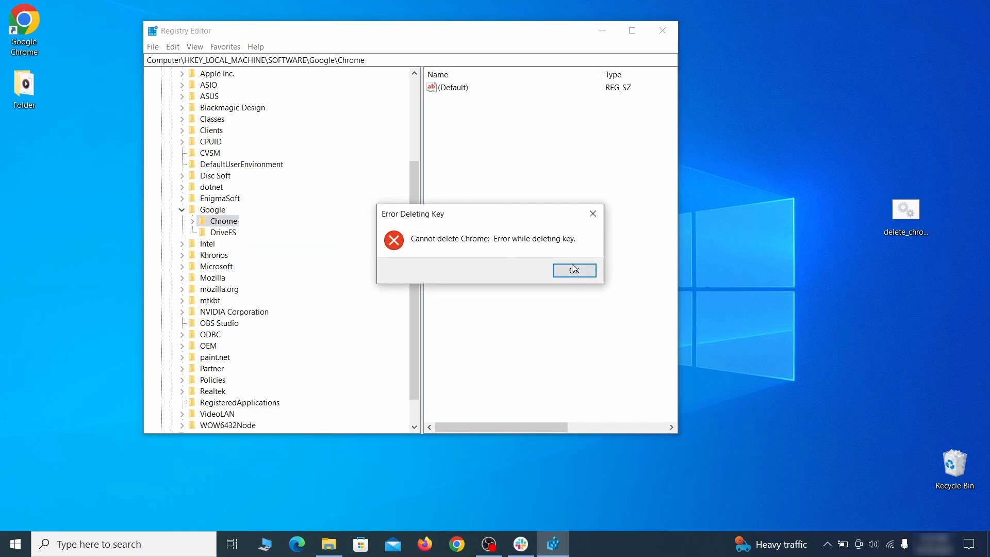
{"action": "left_click", "coordinate": [574, 269]}
Change the owner of the HKEY_LOCAL_MACHINE\SOFTWARE\Google\Chrome key to Everyone, replacing the owner on subcontainers and all child object permission entries
{"action": "right_click", "coordinate": [234, 225]}
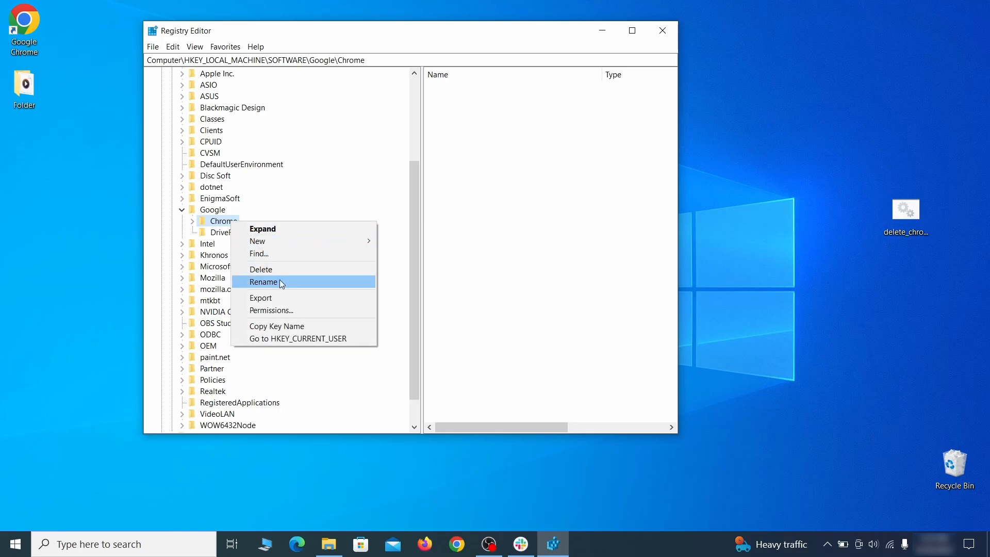
{"action": "left_click", "coordinate": [293, 310]}
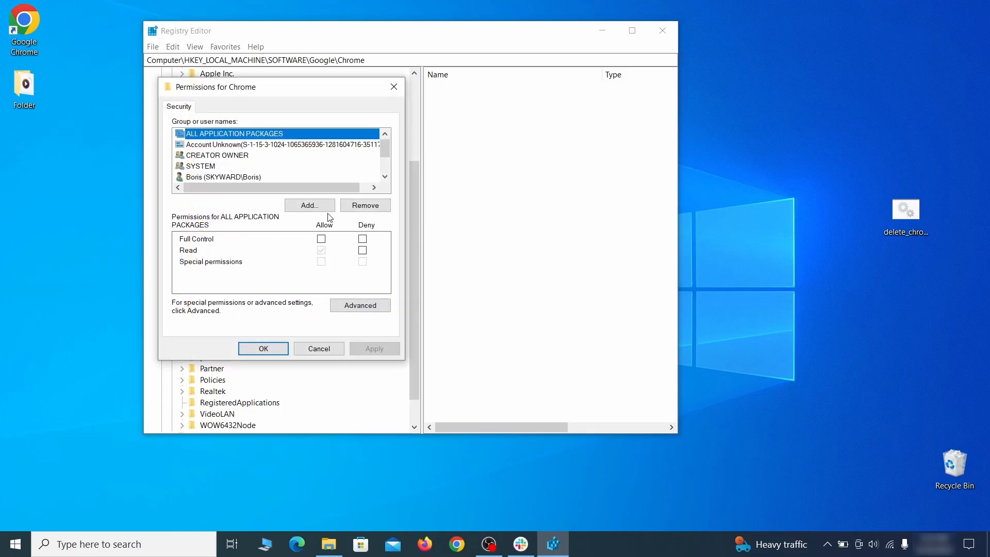
{"action": "left_click", "coordinate": [360, 306]}
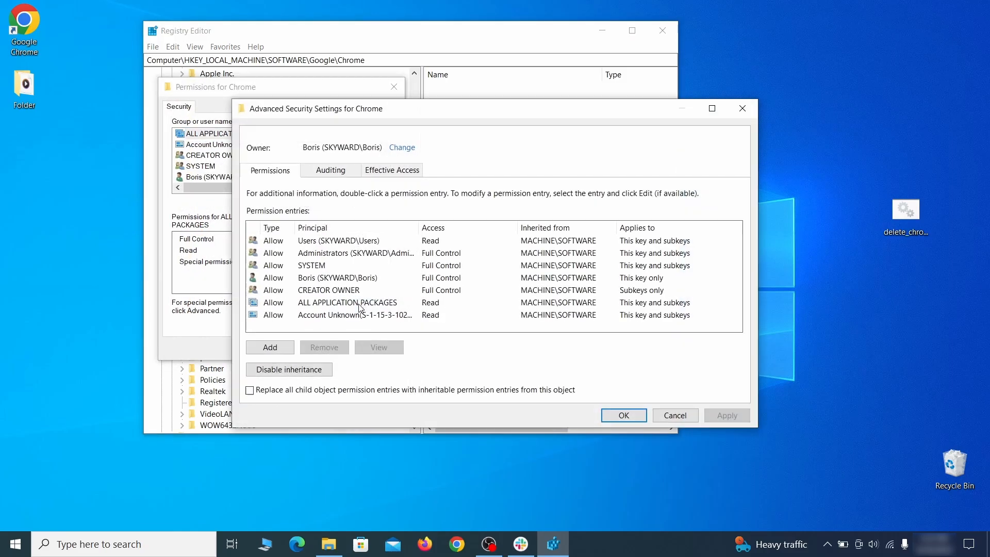
{"action": "left_click", "coordinate": [402, 149]}
{"action": "type", "text": "everyon"}
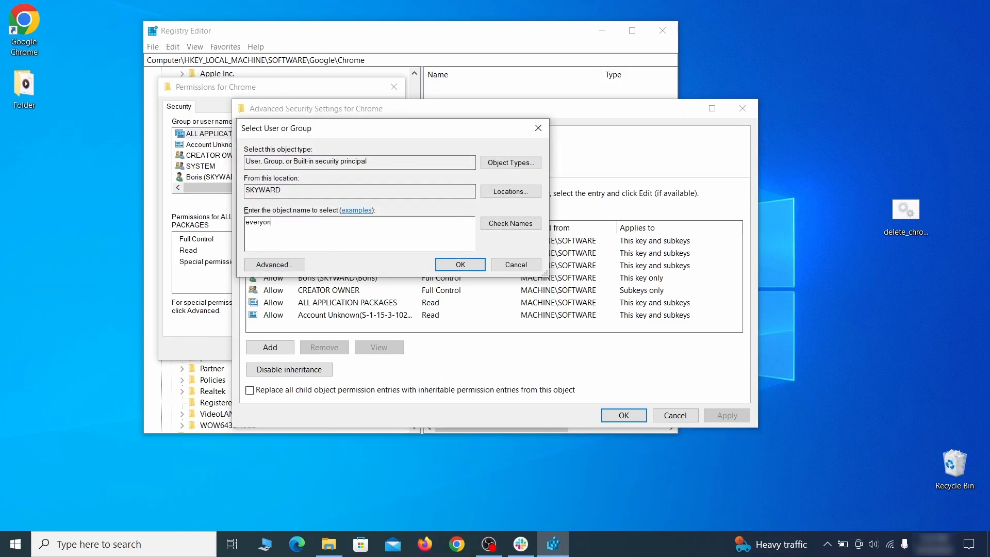
{"action": "type", "text": "e"}
{"action": "left_click", "coordinate": [512, 225]}
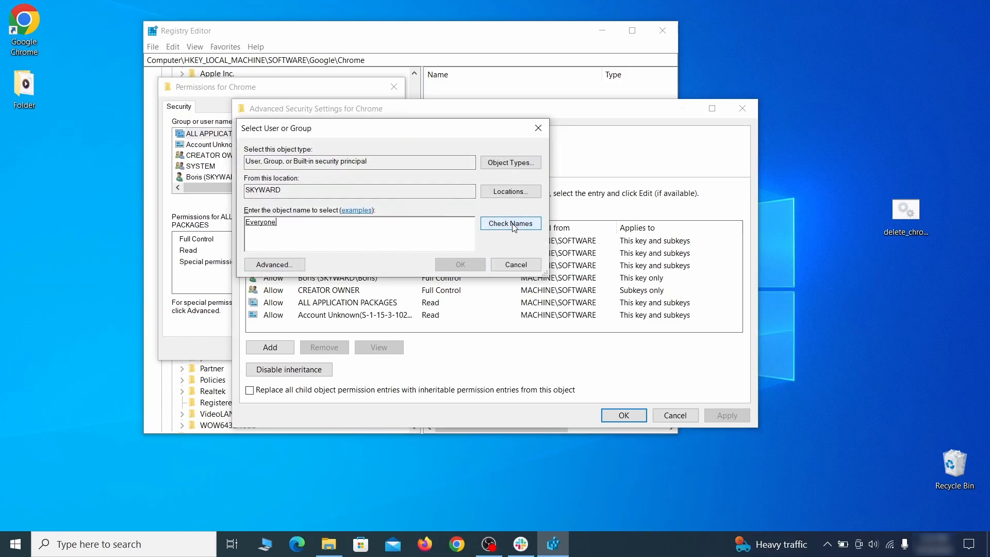
{"action": "left_click", "coordinate": [466, 265]}
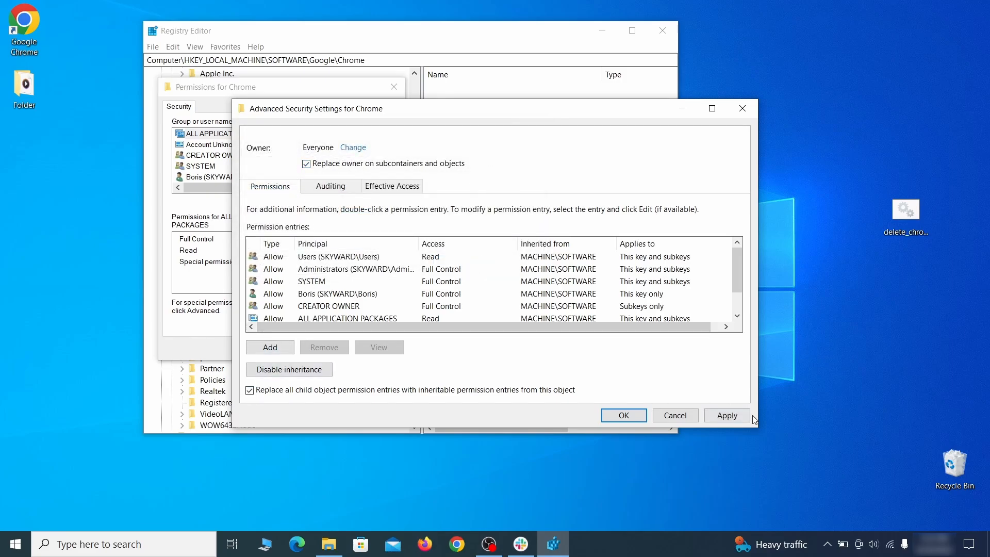
{"action": "left_click", "coordinate": [727, 415]}
{"action": "left_click", "coordinate": [536, 327]}
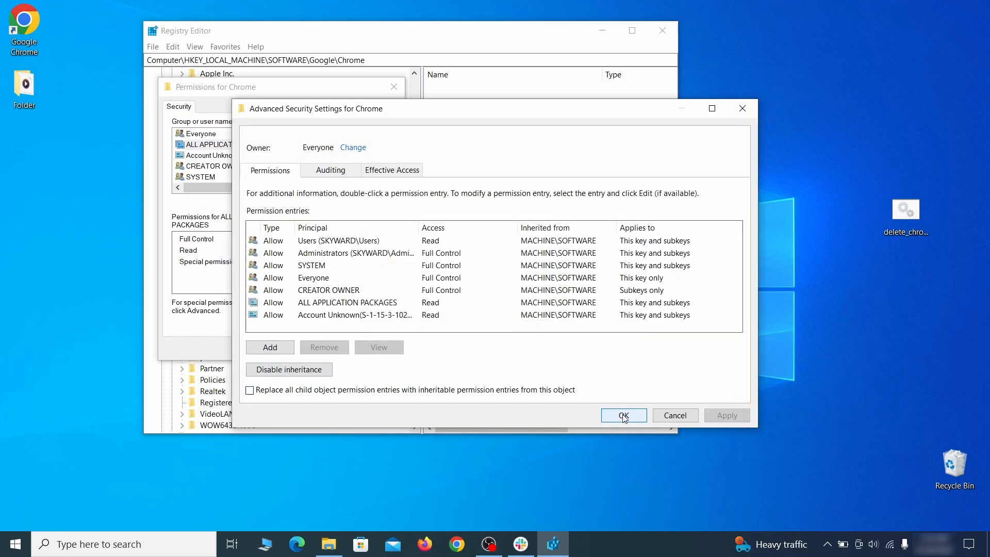
{"action": "left_click", "coordinate": [624, 415]}
{"action": "left_click", "coordinate": [268, 348]}
Delete the Chrome key and all its subkeys under HKEY_LOCAL_MACHINE\SOFTWARE\Google
{"action": "right_click", "coordinate": [226, 221]}
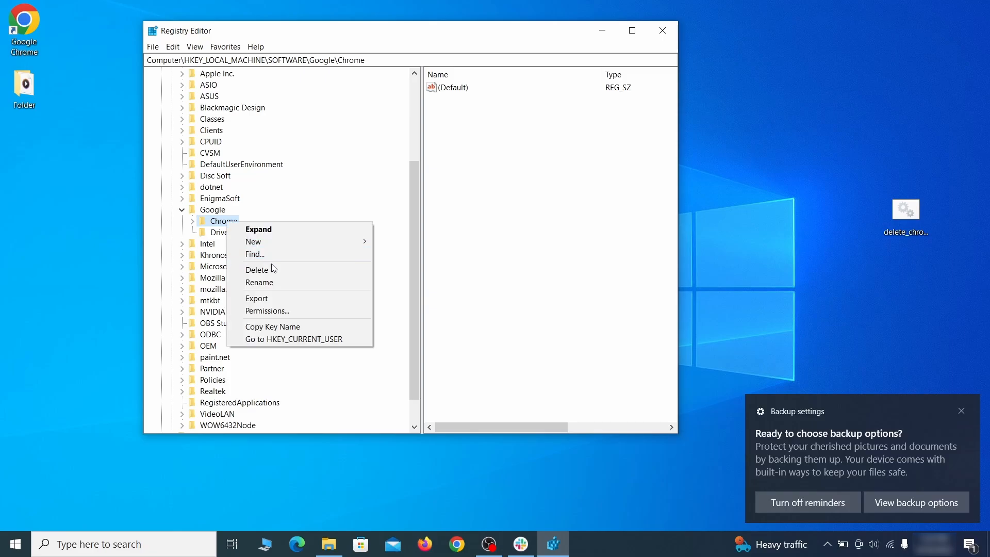
{"action": "left_click", "coordinate": [283, 273]}
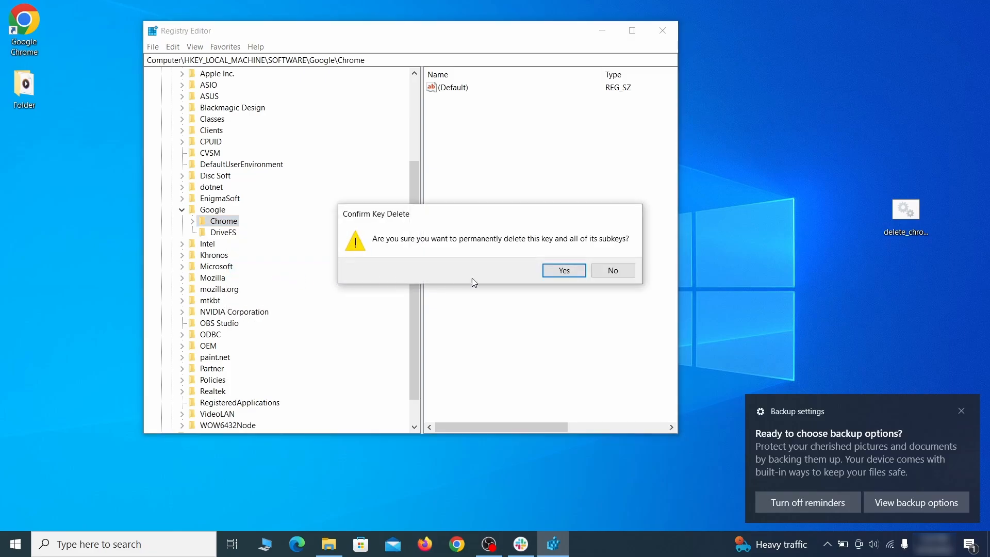
{"action": "left_click", "coordinate": [564, 270]}
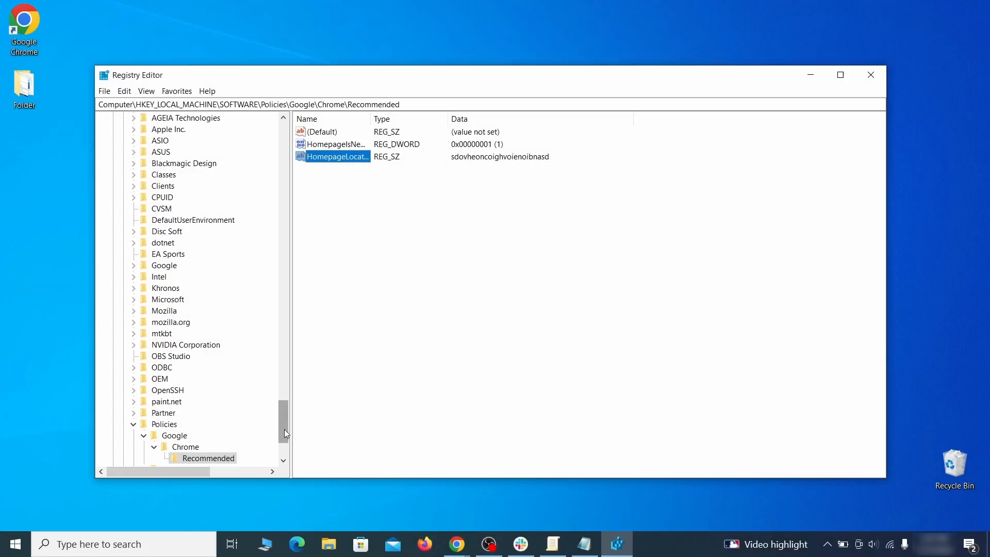
Delete the Recommended key under HKEY_LOCAL_MACHINE\SOFTWARE\Policies\Google\Chrome
{"action": "scroll", "coordinate": [257, 409], "scroll_direction": "down", "scroll_amount": 3}
{"action": "right_click", "coordinate": [223, 361]}
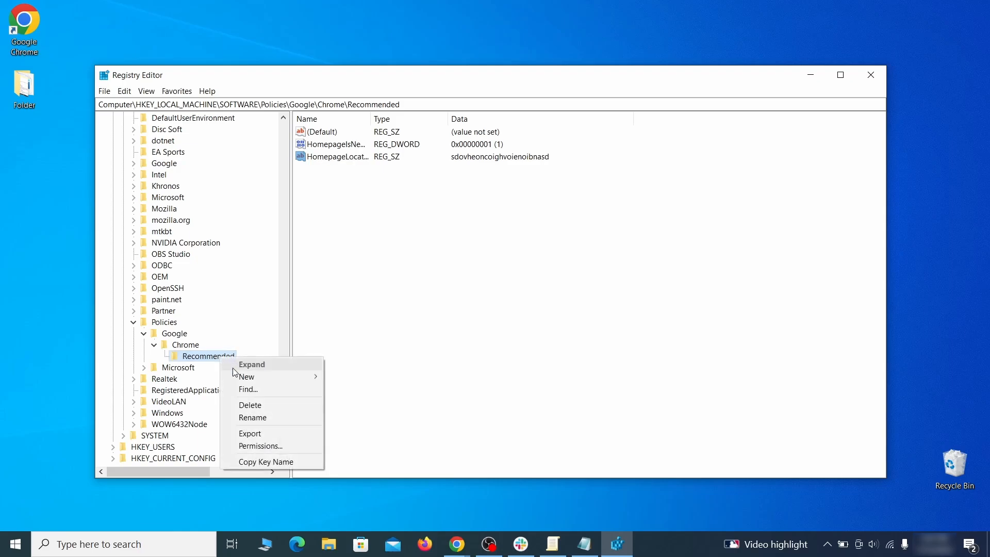
{"action": "left_click", "coordinate": [262, 402]}
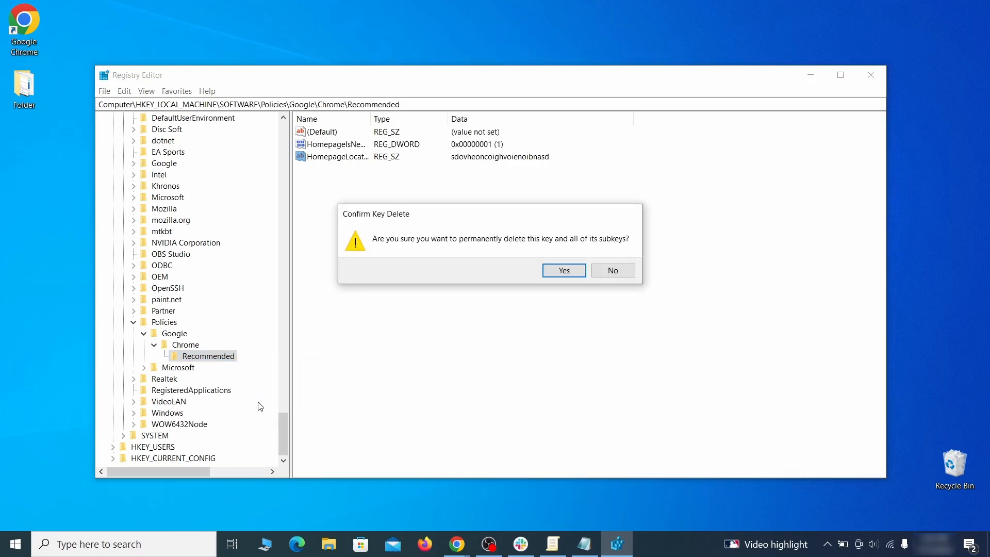
{"action": "left_click", "coordinate": [564, 271]}
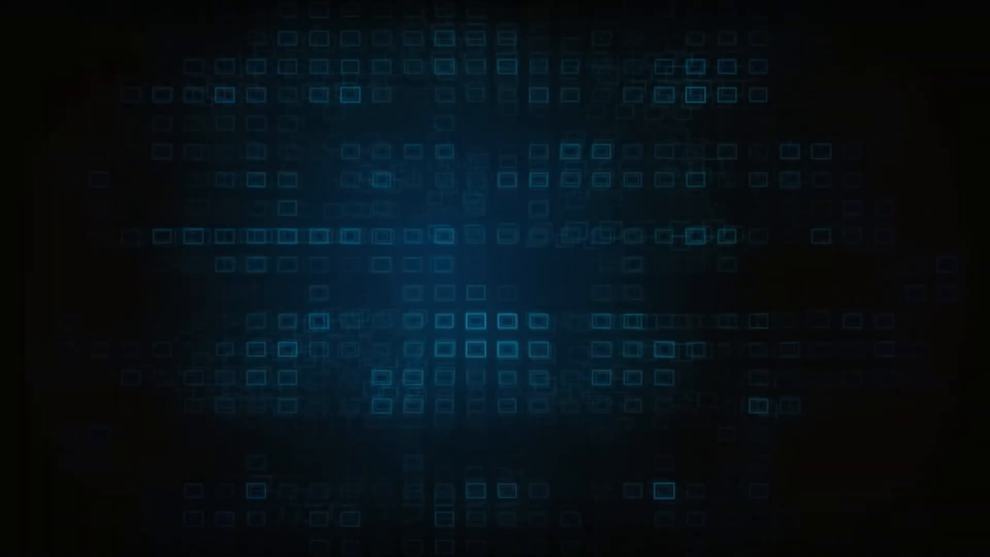
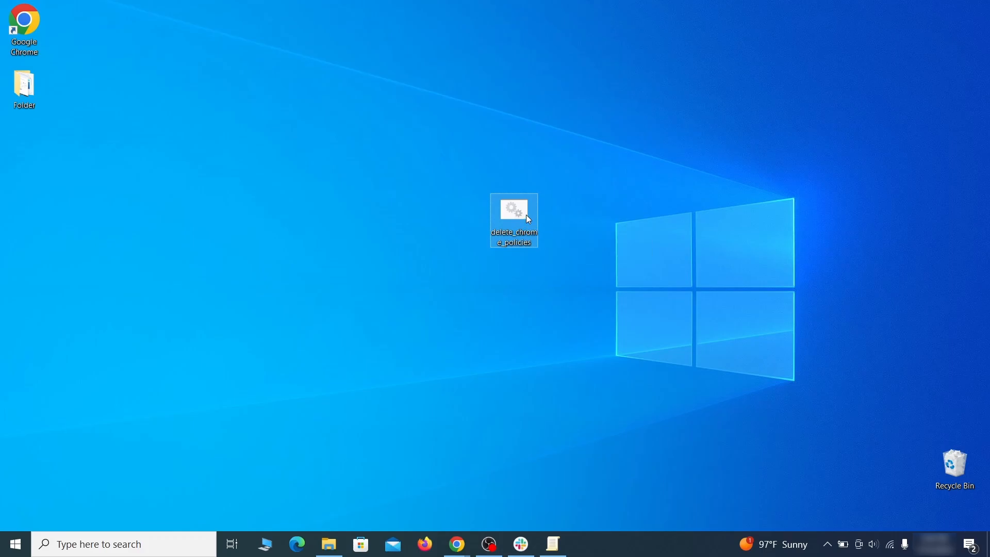
Run delete_chrome_policies.bat from the desktop as administrator, allowing it past SmartScreen, and close its command window when it finishes
{"action": "right_click", "coordinate": [524, 214]}
{"action": "left_click", "coordinate": [595, 264]}
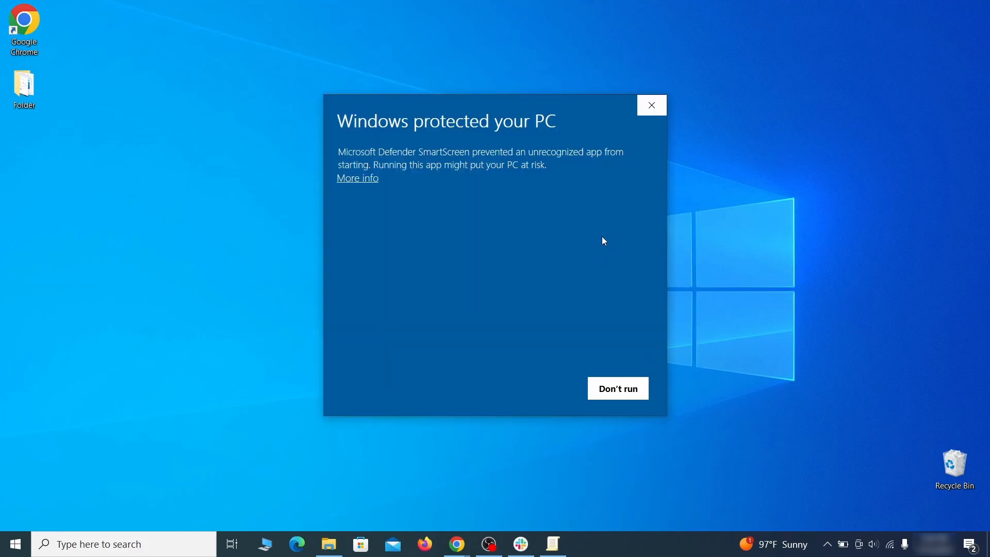
{"action": "left_click", "coordinate": [361, 179]}
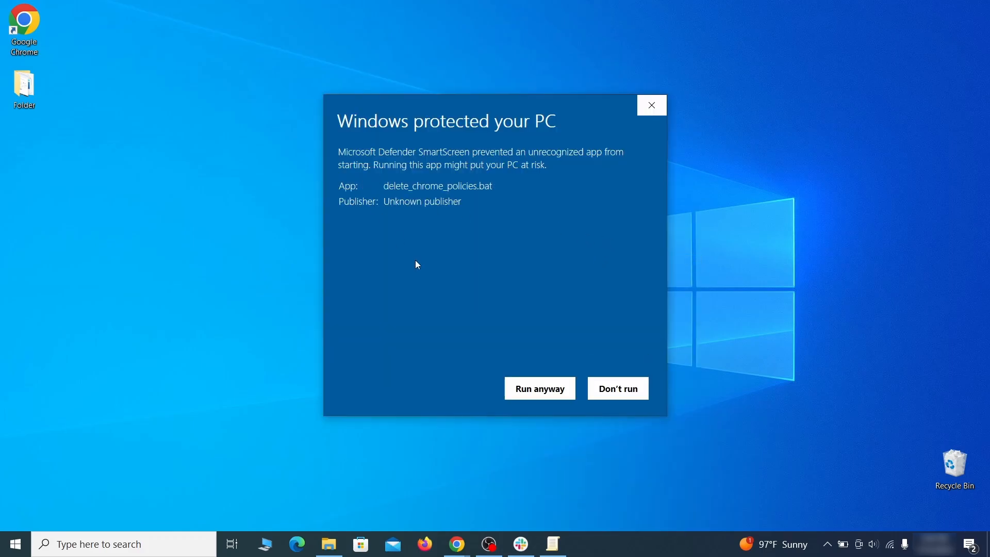
{"action": "left_click", "coordinate": [540, 389]}
{"action": "left_click_drag", "start_coordinate": [355, 28], "coordinate": [523, 59]}
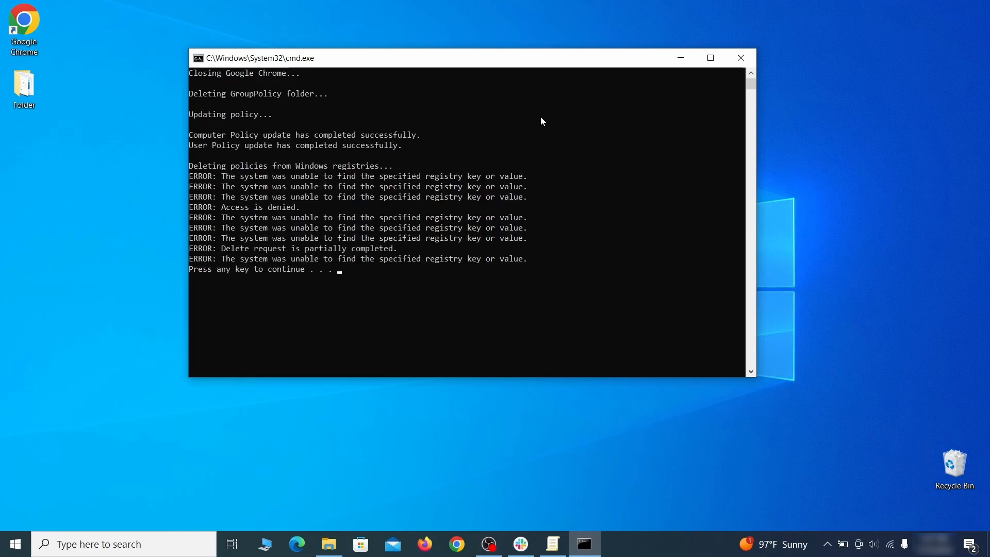
{"action": "left_click", "coordinate": [744, 61]}
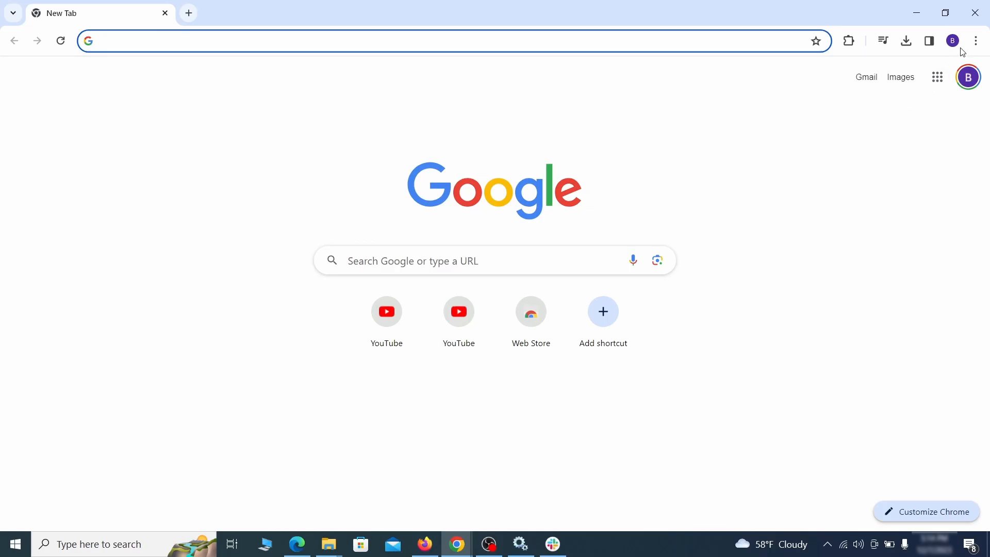
Disable and remove the Add to Zola Button extension in Chrome's extension manager
{"action": "left_click", "coordinate": [977, 41]}
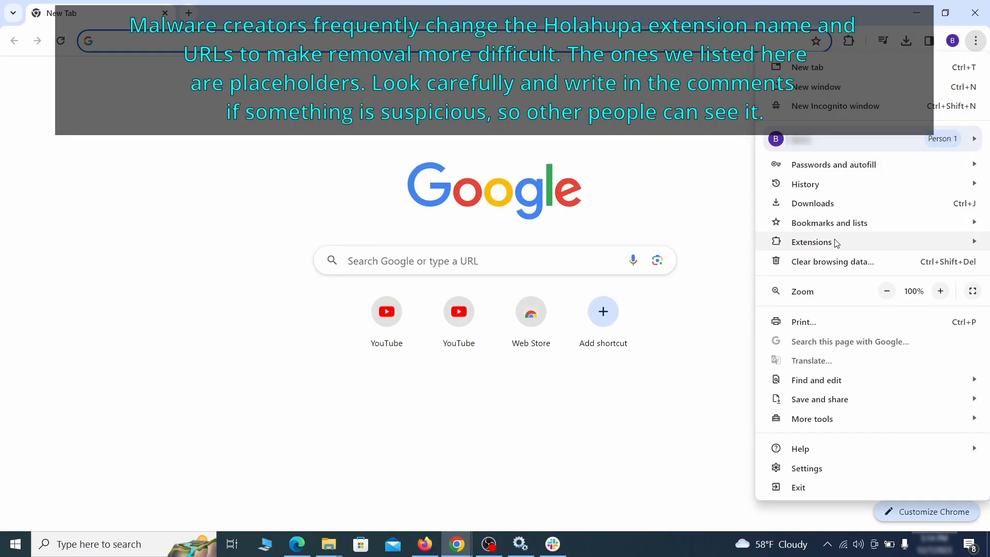
{"action": "mouse_move", "coordinate": [782, 246]}
{"action": "left_click", "coordinate": [727, 245]}
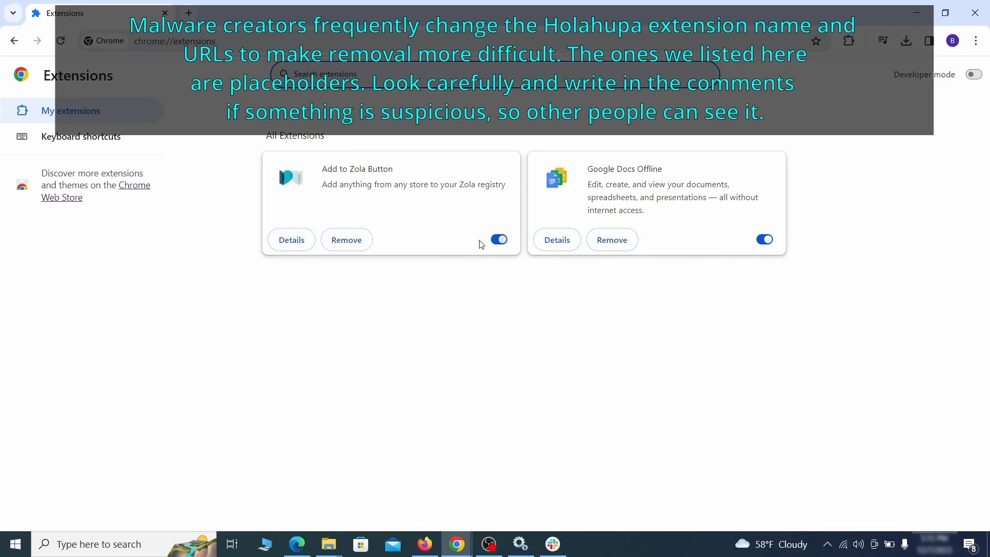
{"action": "left_click", "coordinate": [498, 240]}
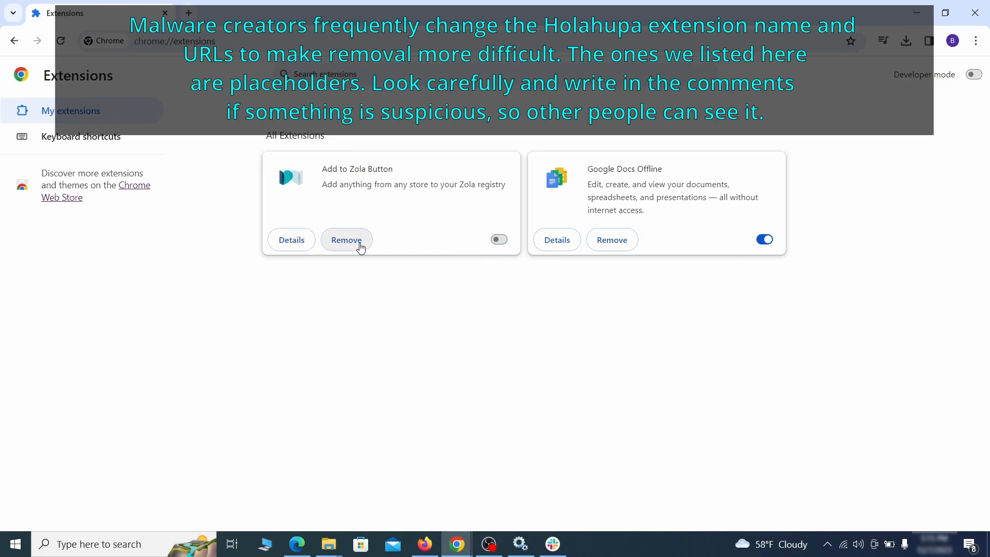
{"action": "left_click", "coordinate": [360, 247]}
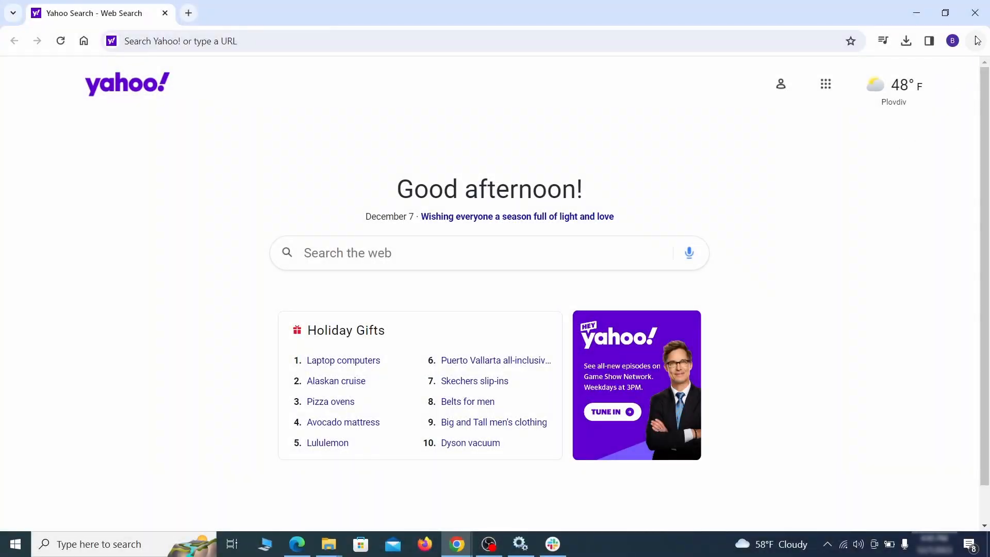
Open the Clear browsing data dialog from Chrome's Privacy and security settings
{"action": "left_click", "coordinate": [976, 40]}
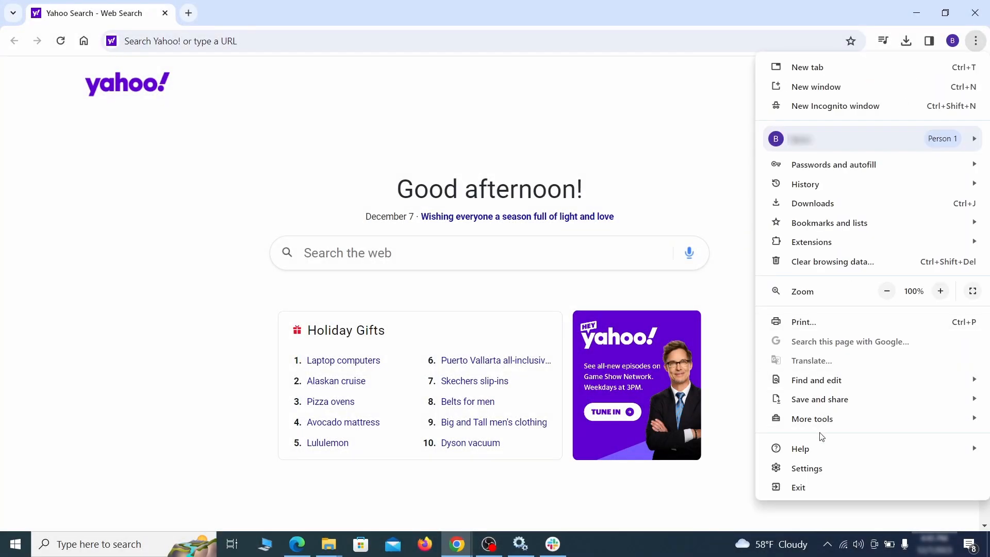
{"action": "left_click", "coordinate": [809, 468]}
{"action": "left_click", "coordinate": [115, 160]}
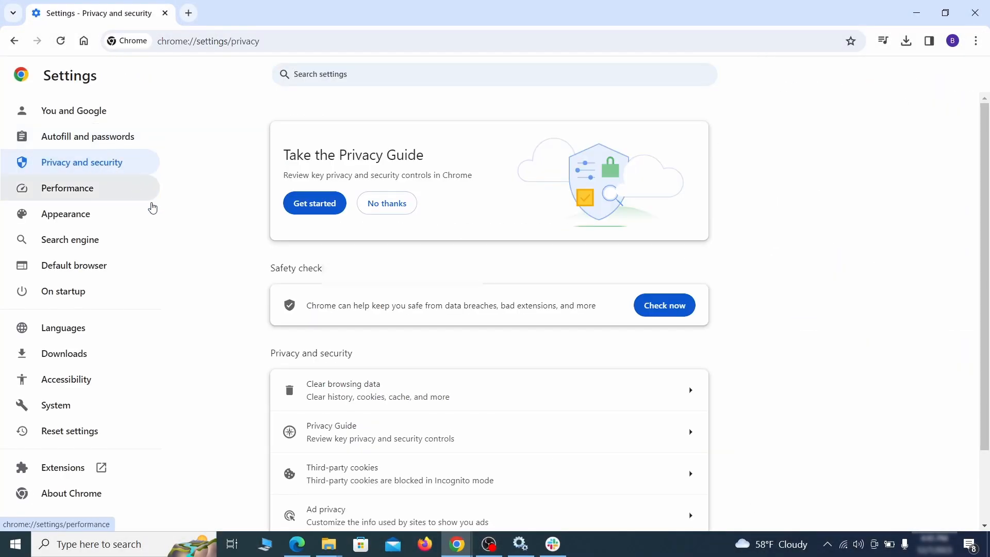
{"action": "scroll", "coordinate": [774, 336], "scroll_direction": "down", "scroll_amount": 1}
{"action": "left_click", "coordinate": [646, 333]}
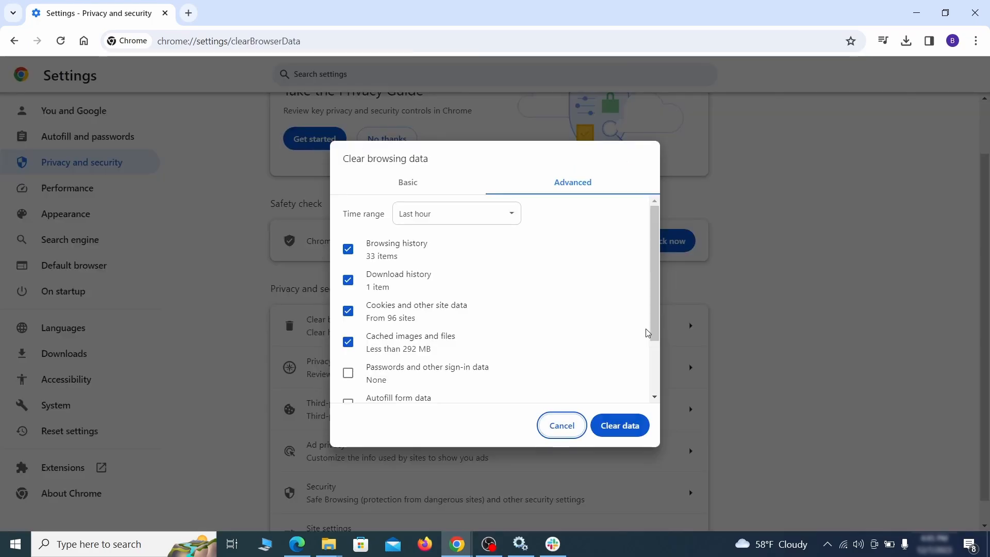
Add Autofill form data, Site settings and Hosted app data to the advanced clearing selection, leave passwords unselected, and clear the data
{"action": "left_click", "coordinate": [435, 186]}
{"action": "left_click", "coordinate": [551, 186]}
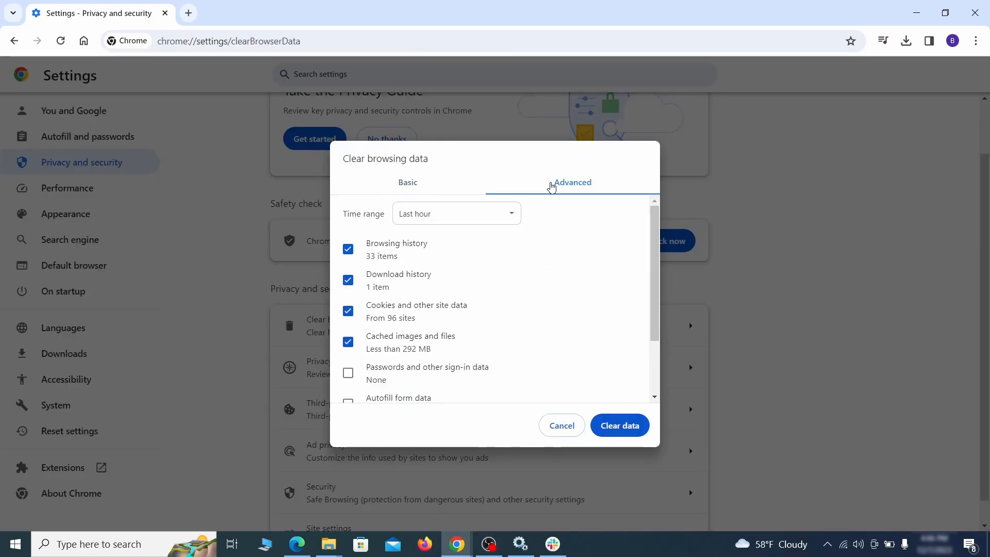
{"action": "scroll", "coordinate": [500, 295], "scroll_direction": "down", "scroll_amount": 2}
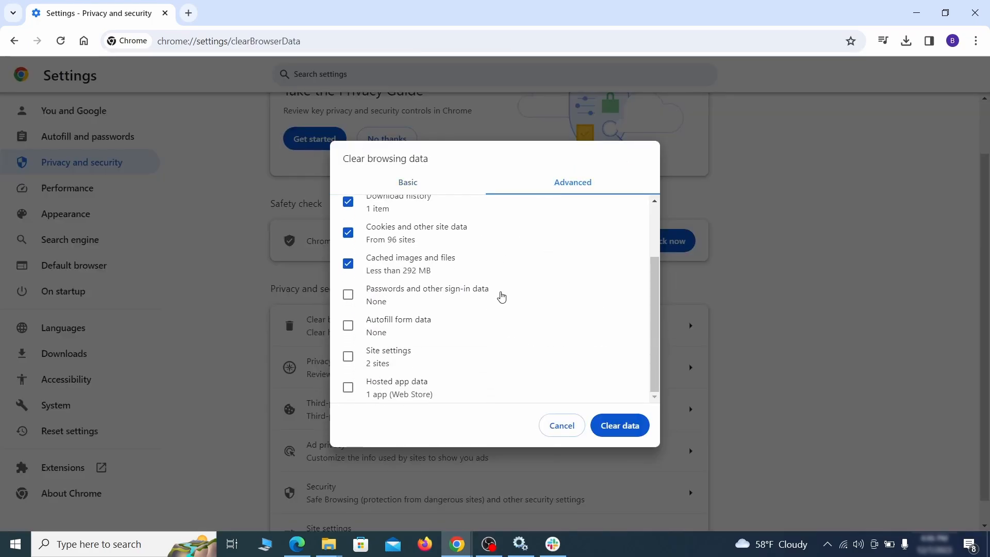
{"action": "left_click", "coordinate": [348, 329]}
{"action": "left_click", "coordinate": [349, 356]}
{"action": "left_click", "coordinate": [351, 393]}
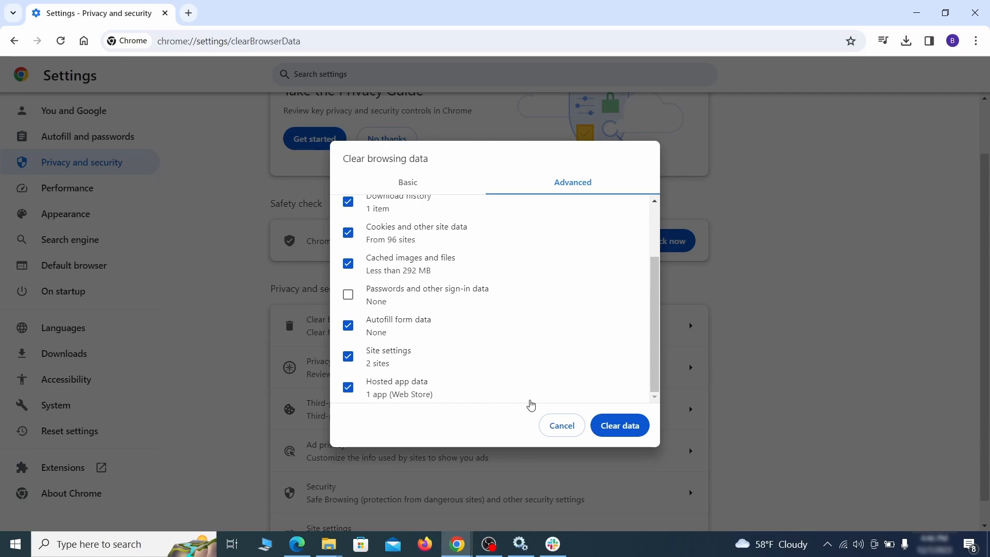
{"action": "left_click", "coordinate": [628, 428]}
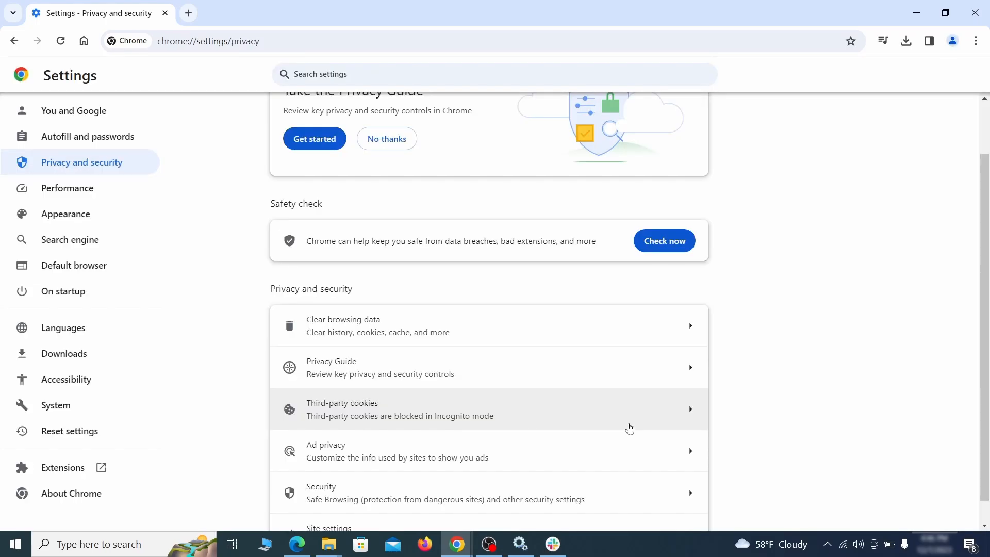
Remove ExampleRougeURL.com from the sites allowed to send notifications in Chrome's site settings, and return to the site settings list
{"action": "scroll", "coordinate": [727, 351], "scroll_direction": "down", "scroll_amount": 1}
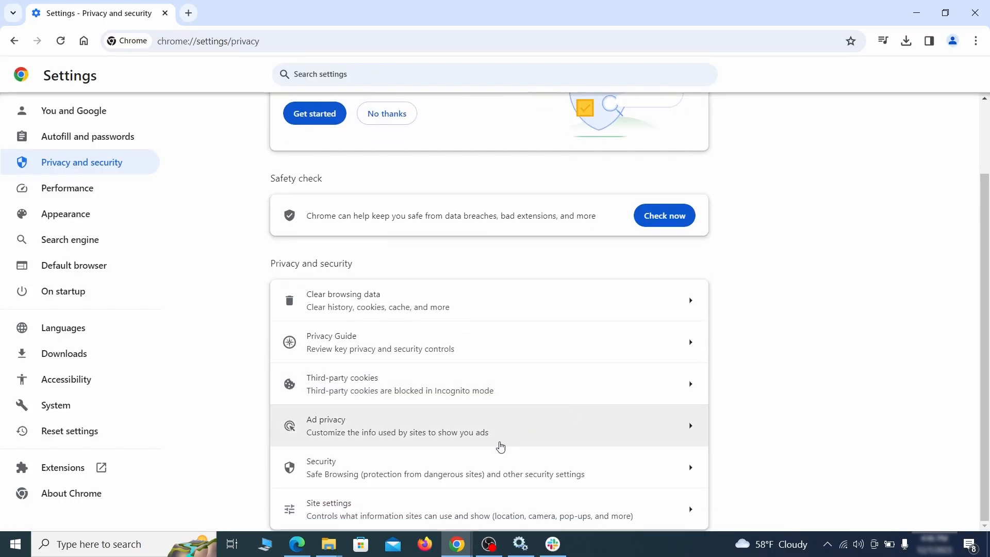
{"action": "left_click", "coordinate": [483, 506]}
{"action": "scroll", "coordinate": [710, 315], "scroll_direction": "down", "scroll_amount": 3}
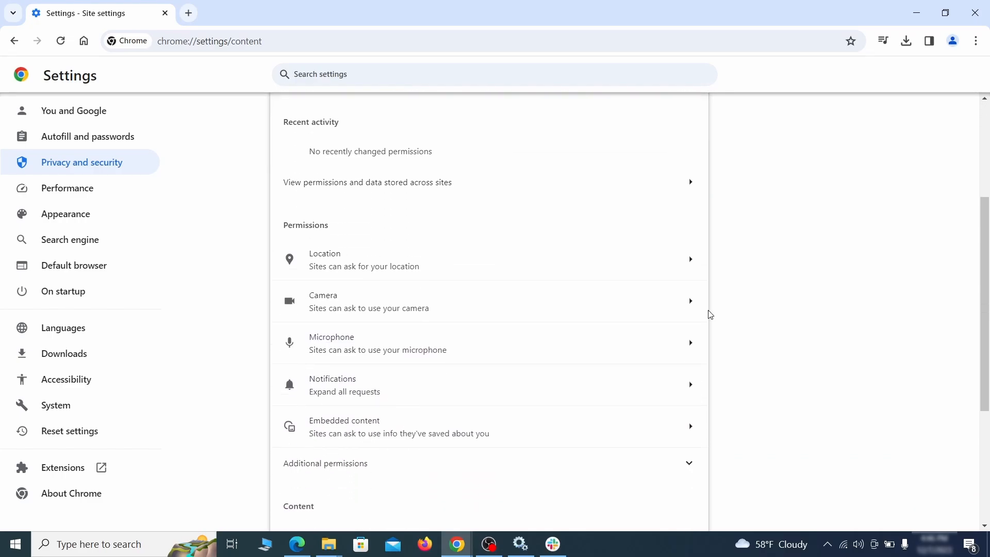
{"action": "scroll", "coordinate": [716, 308], "scroll_direction": "down", "scroll_amount": 1}
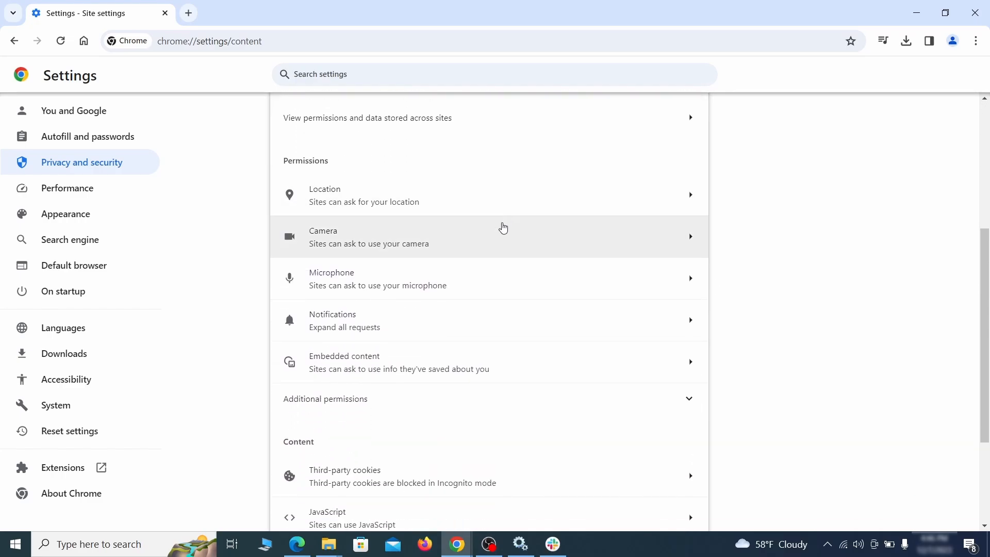
{"action": "left_click", "coordinate": [498, 205]}
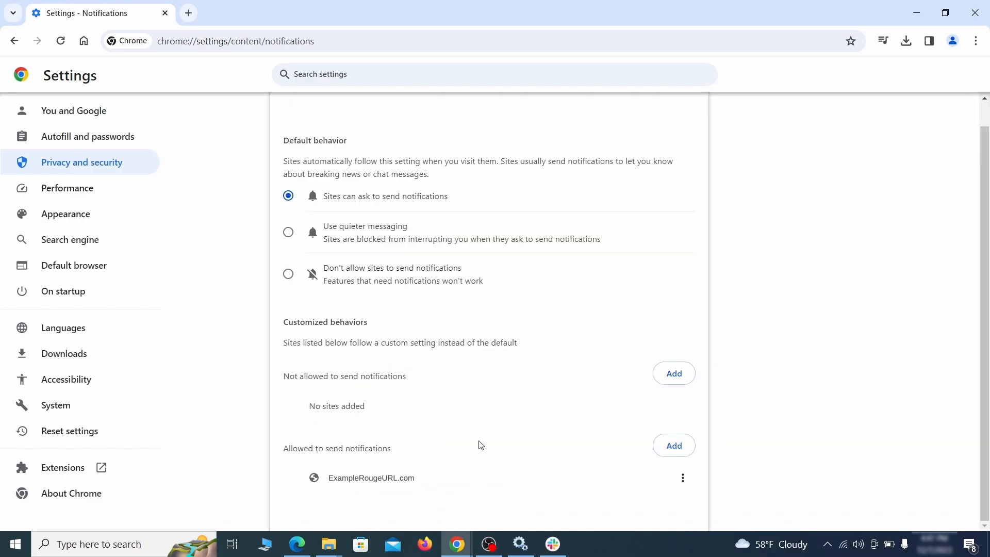
{"action": "left_click", "coordinate": [683, 480]}
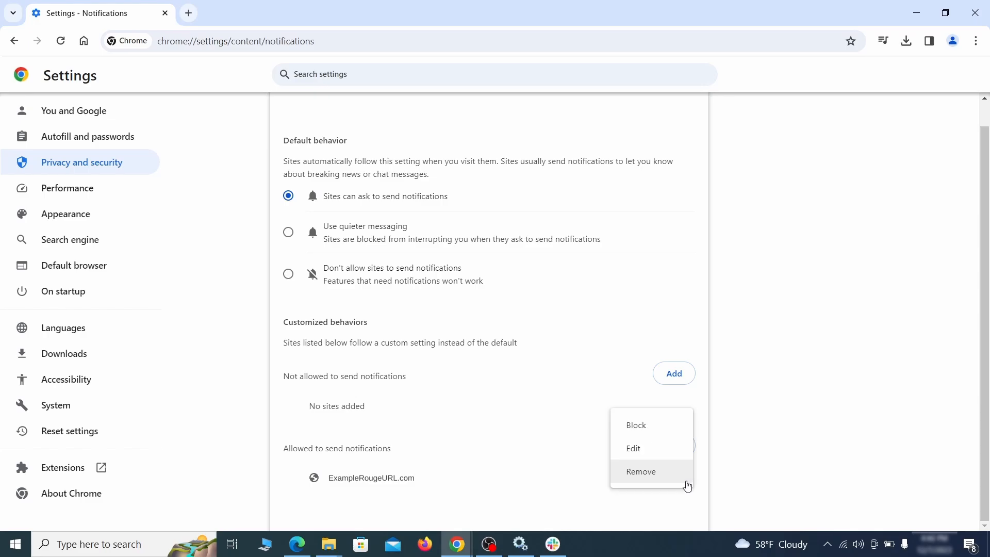
{"action": "left_click", "coordinate": [654, 478]}
{"action": "key", "text": "alt+Left"}
Delete ExampleRougeURL.com from the sites allowed to use third-party cookies, and return to the site settings list
{"action": "scroll", "coordinate": [537, 349], "scroll_direction": "down", "scroll_amount": 2}
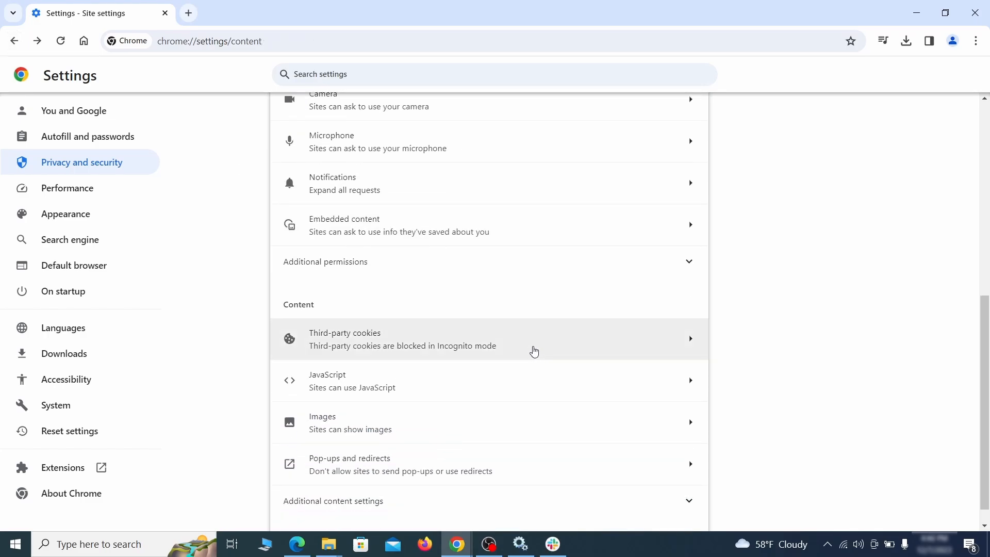
{"action": "left_click", "coordinate": [532, 349]}
{"action": "scroll", "coordinate": [535, 349], "scroll_direction": "down", "scroll_amount": 5}
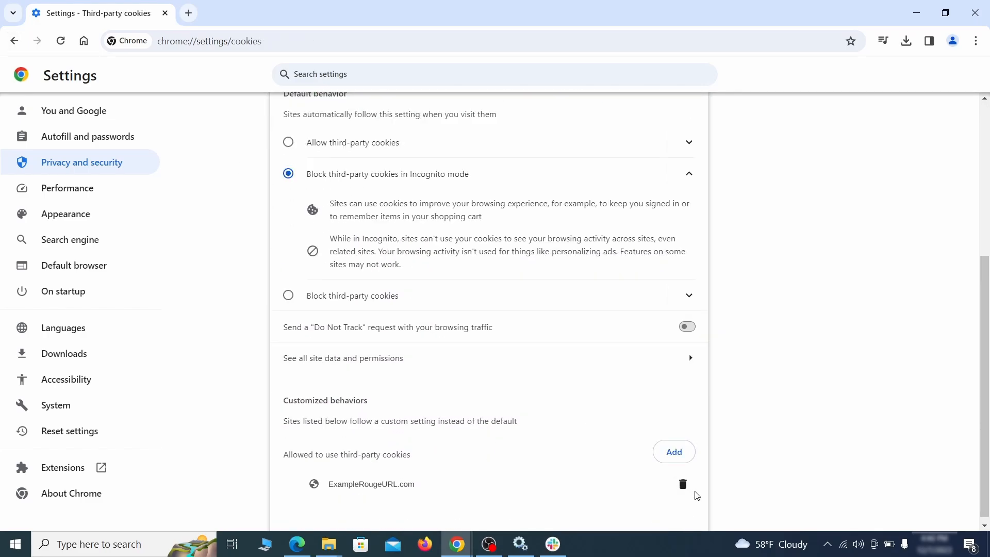
{"action": "left_click", "coordinate": [684, 486]}
{"action": "key", "text": "alt+Left"}
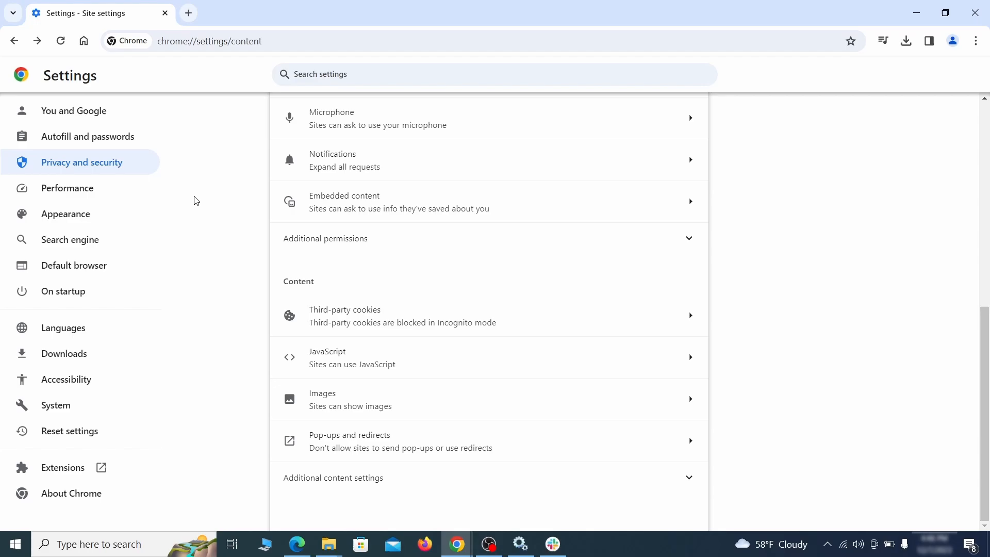
{"action": "left_click", "coordinate": [134, 215]}
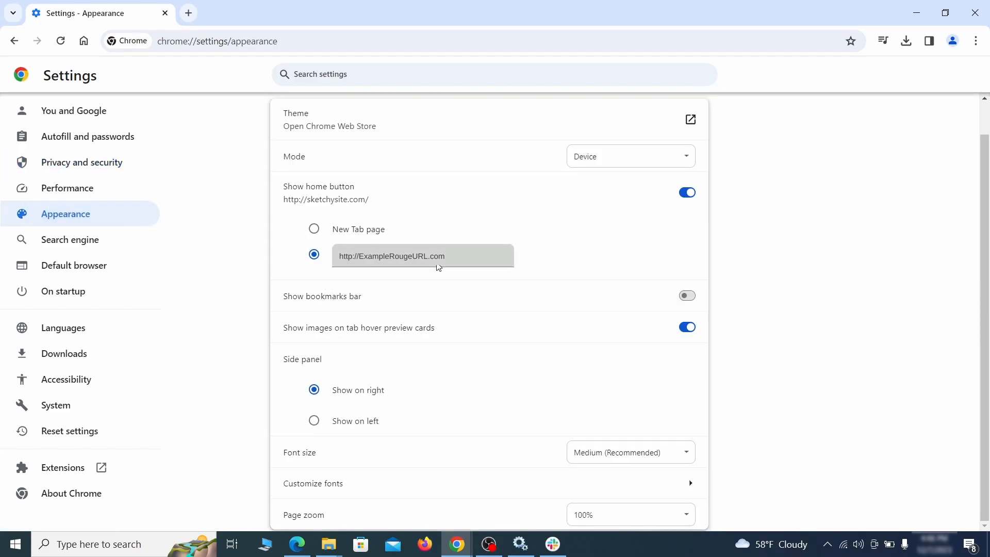
{"action": "left_click", "coordinate": [324, 256]}
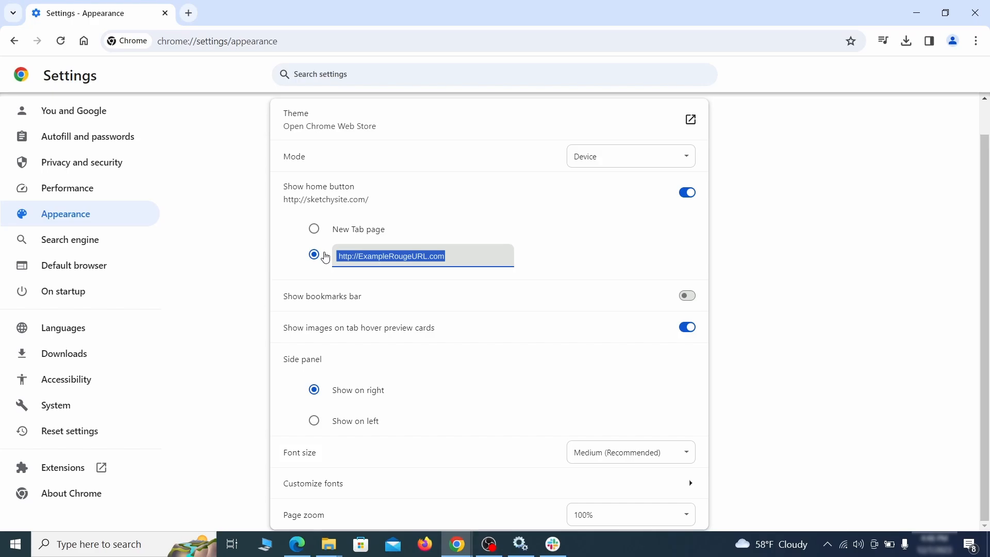
{"action": "key", "text": "BackSpace"}
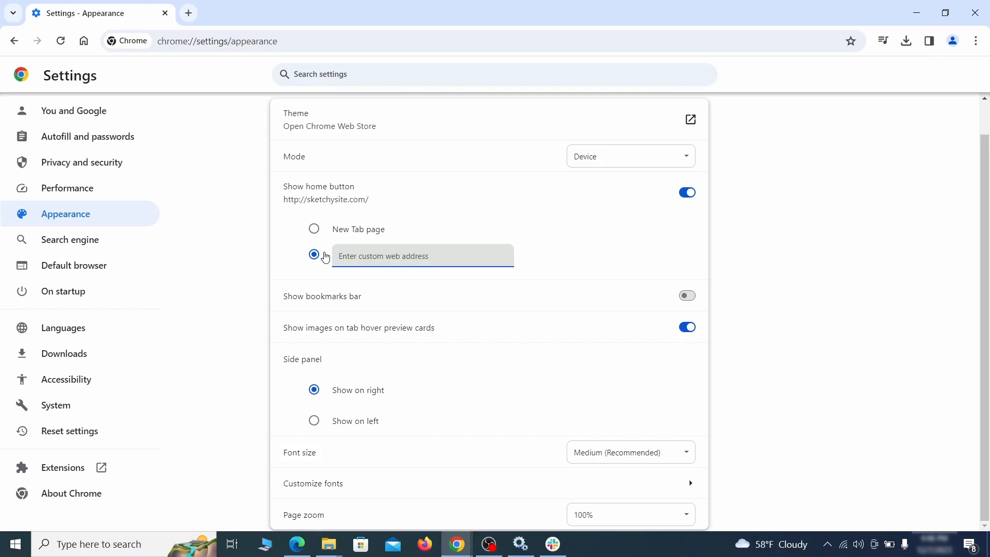
Set the search engine used in Chrome's address bar to Google
{"action": "left_click", "coordinate": [106, 244]}
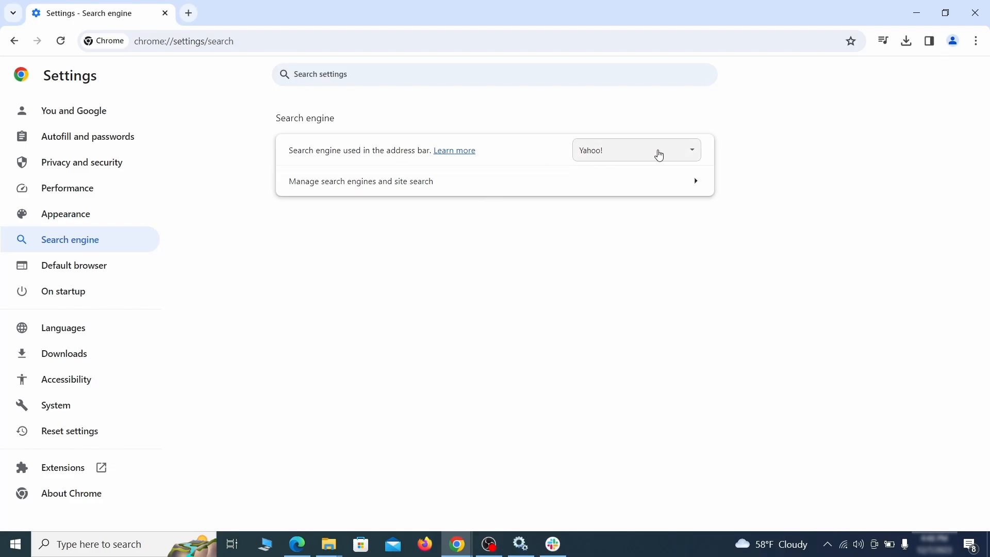
{"action": "left_click", "coordinate": [677, 152]}
{"action": "left_click", "coordinate": [657, 167]}
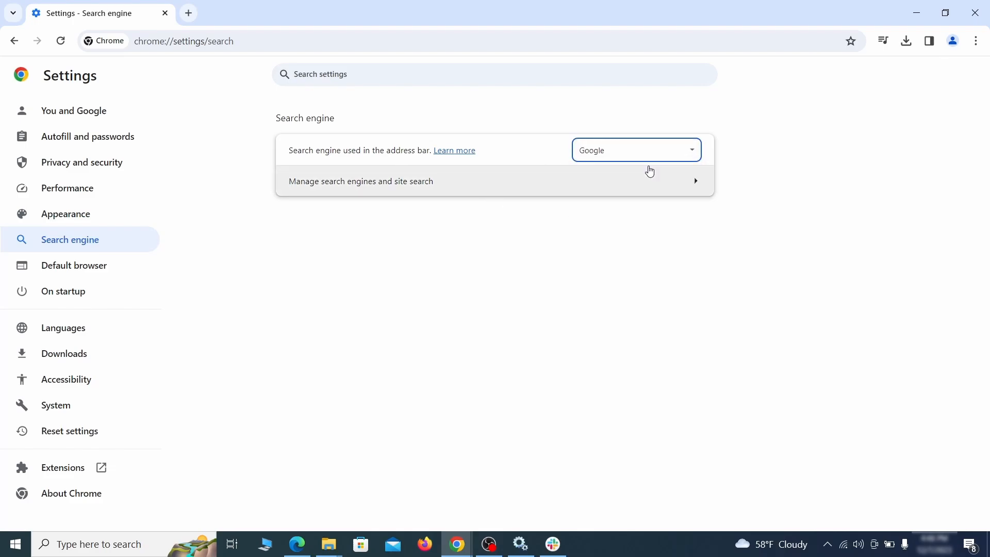
Delete the ExampleRougeURL.com entry from the site search shortcuts in Chrome's search engine management
{"action": "left_click", "coordinate": [634, 193]}
{"action": "scroll", "coordinate": [639, 269], "scroll_direction": "down", "scroll_amount": 2}
{"action": "scroll", "coordinate": [639, 268], "scroll_direction": "down", "scroll_amount": 5}
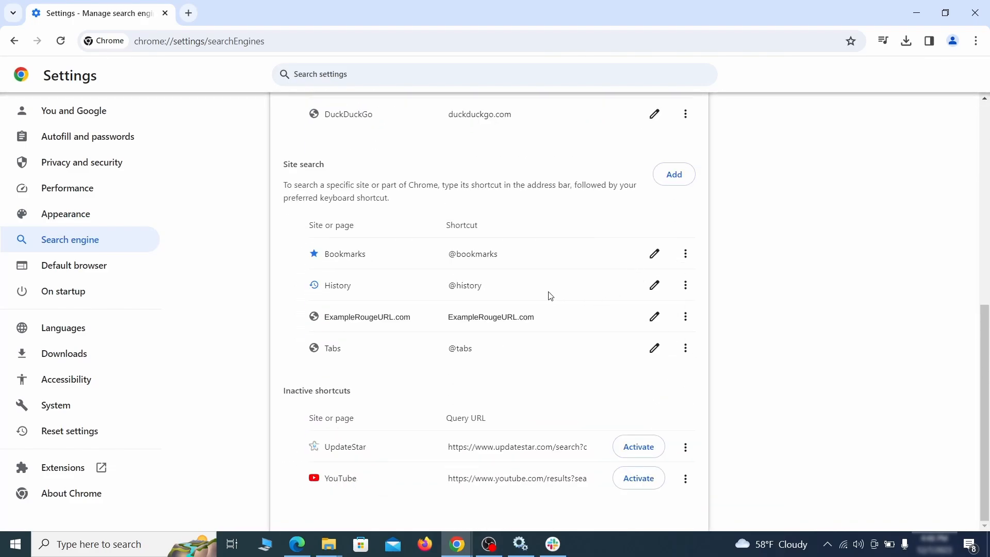
{"action": "left_click", "coordinate": [686, 317]}
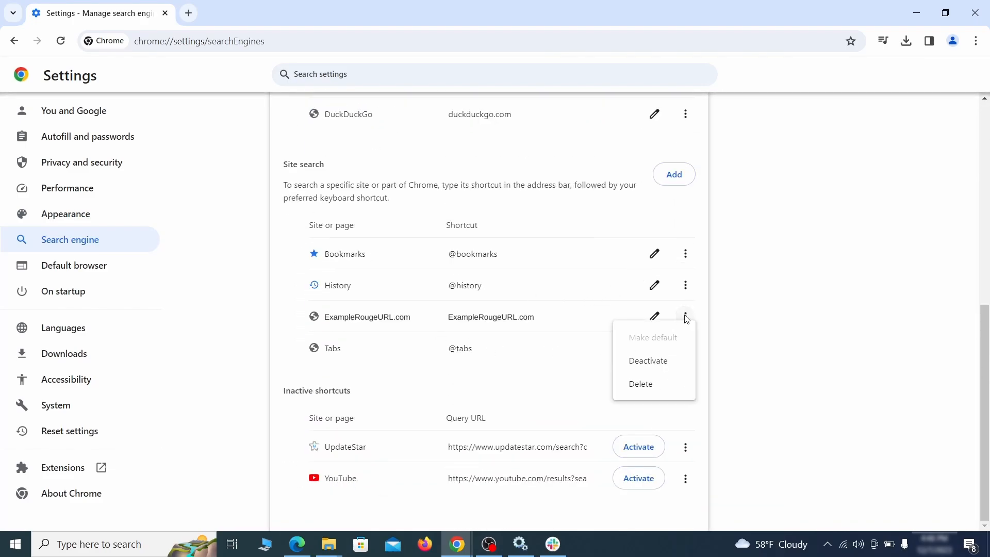
{"action": "left_click", "coordinate": [643, 387]}
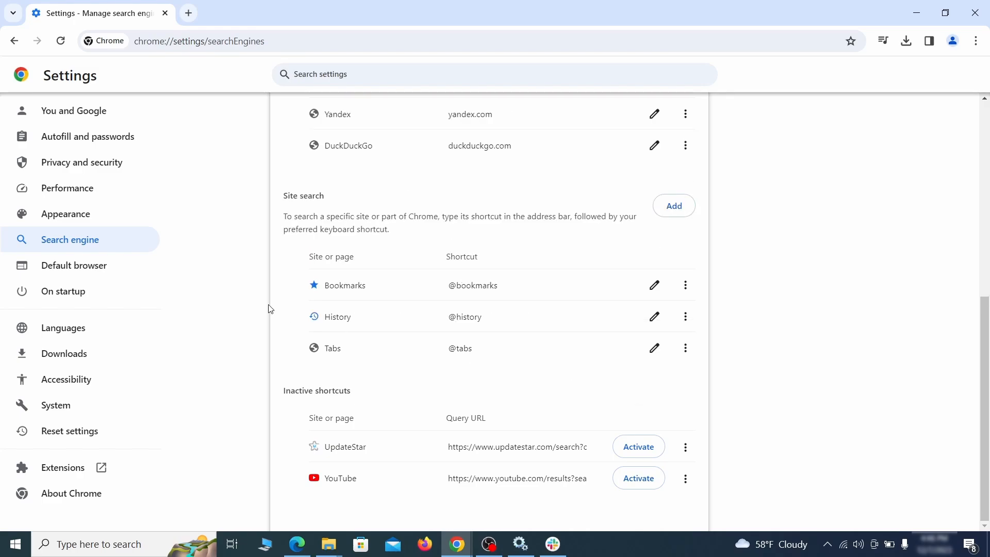
Remove the ExampleRougeURL.com startup page and choose Continue where you left off for Chrome's startup behavior
{"action": "left_click", "coordinate": [76, 289]}
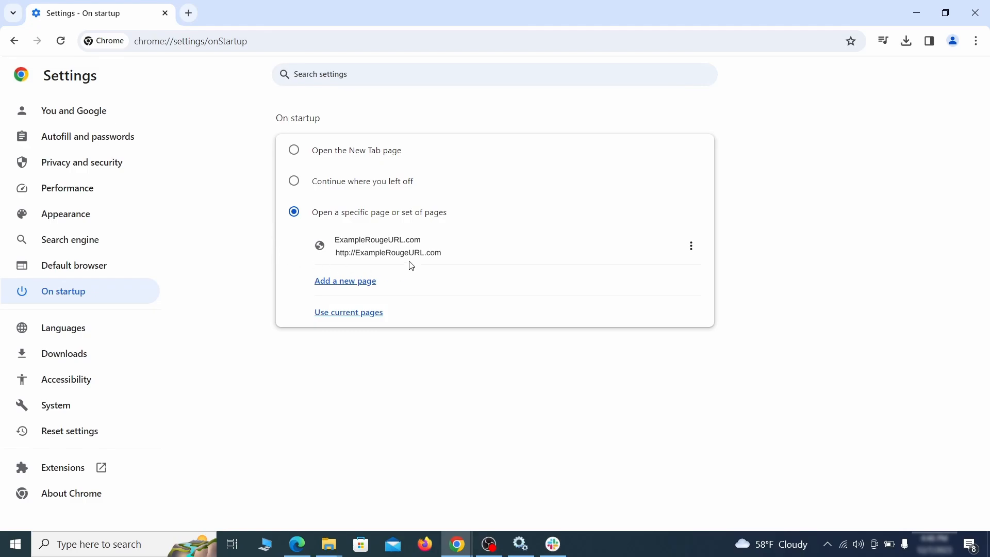
{"action": "left_click", "coordinate": [692, 250]}
{"action": "left_click", "coordinate": [662, 277]}
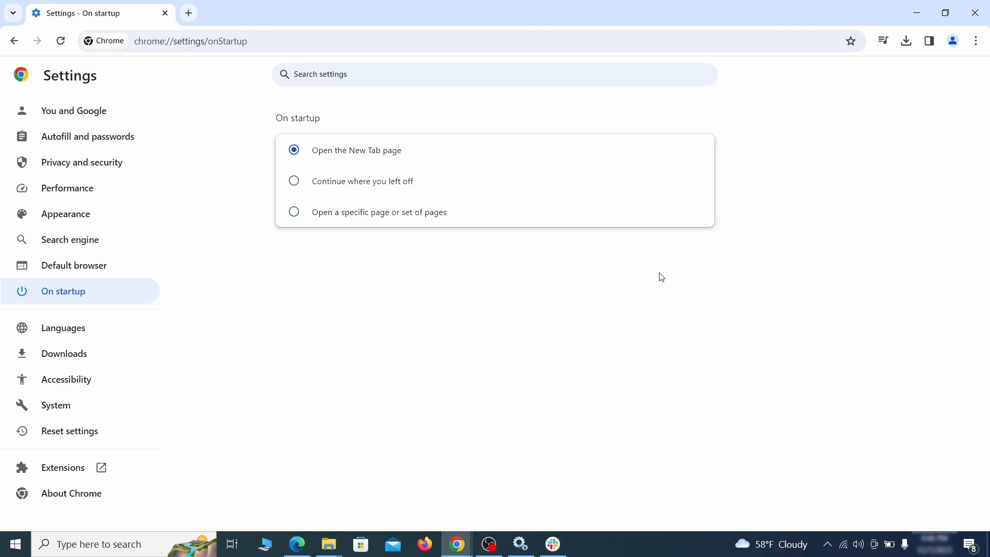
{"action": "left_click", "coordinate": [293, 181]}
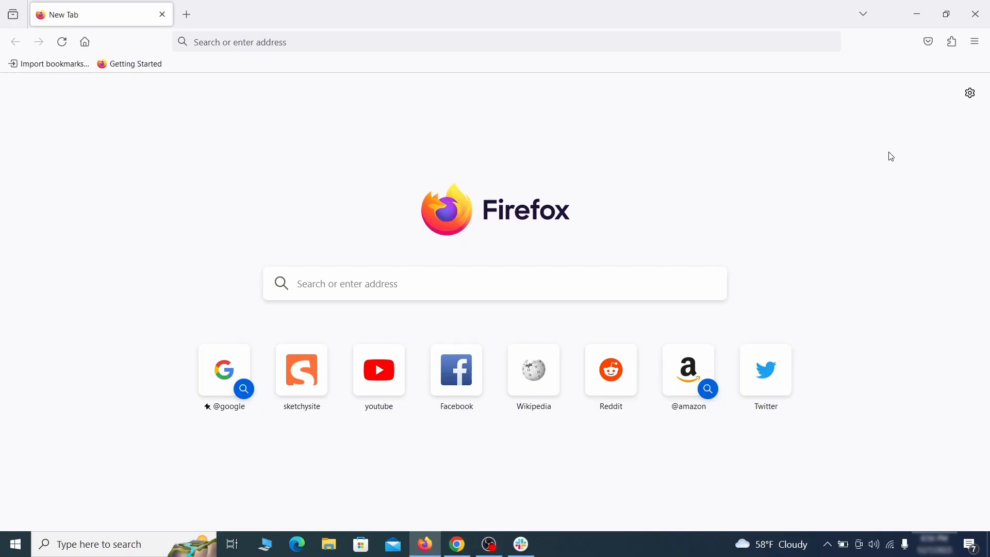
In Firefox, disable the Contenu+ extension in the add-ons manager and remove it without reporting it to Mozilla
{"action": "left_click", "coordinate": [953, 41]}
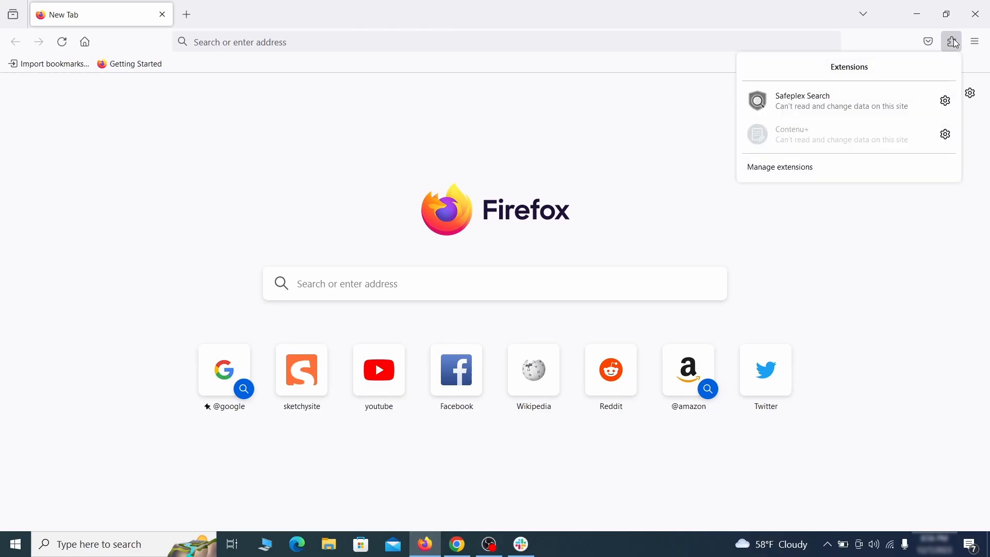
{"action": "left_click", "coordinate": [833, 169]}
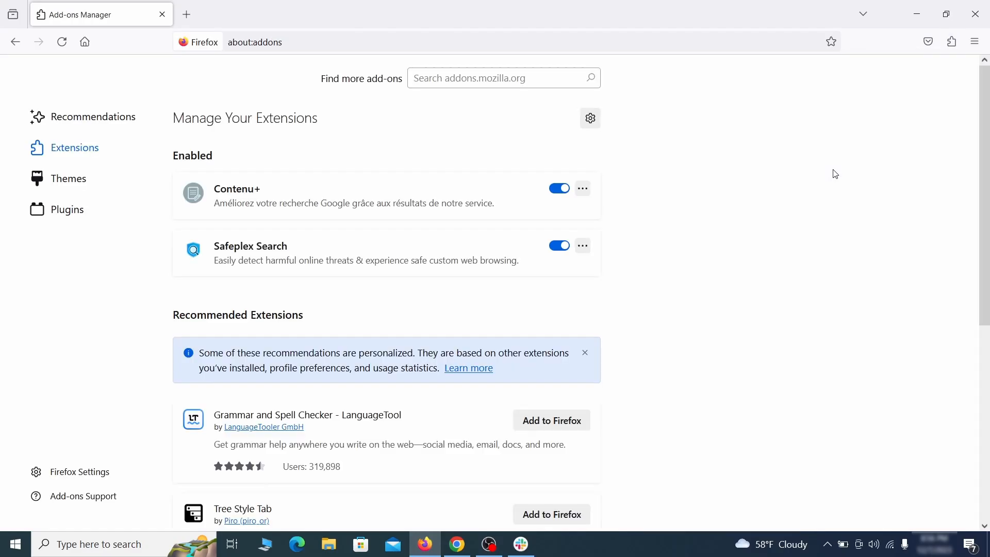
{"action": "left_click", "coordinate": [559, 188]}
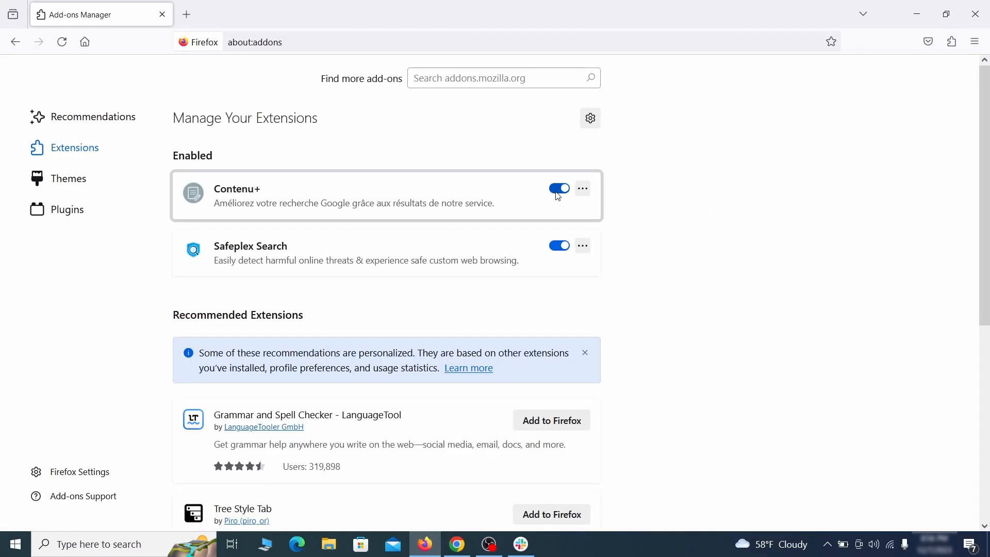
{"action": "left_click", "coordinate": [584, 188]}
{"action": "left_click", "coordinate": [624, 207]}
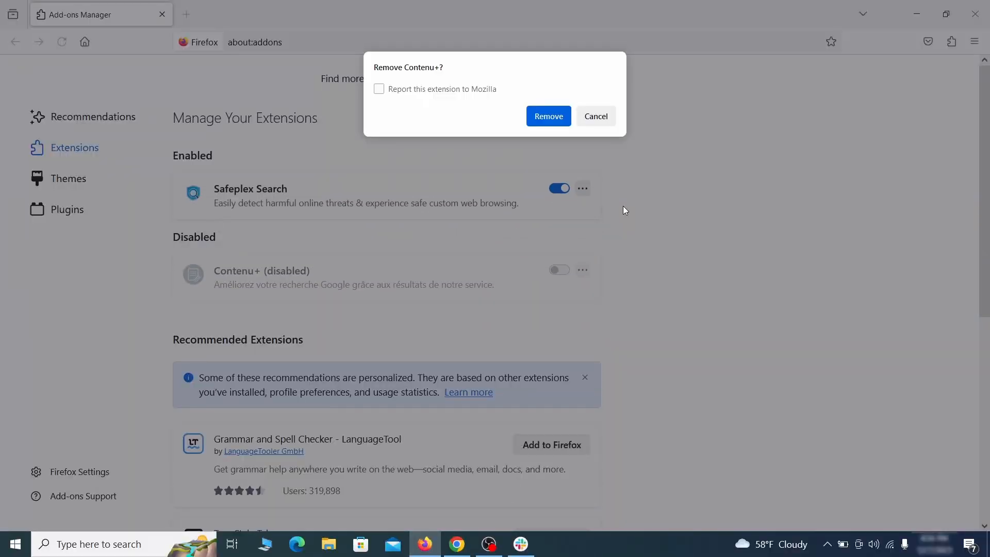
{"action": "left_click", "coordinate": [549, 116]}
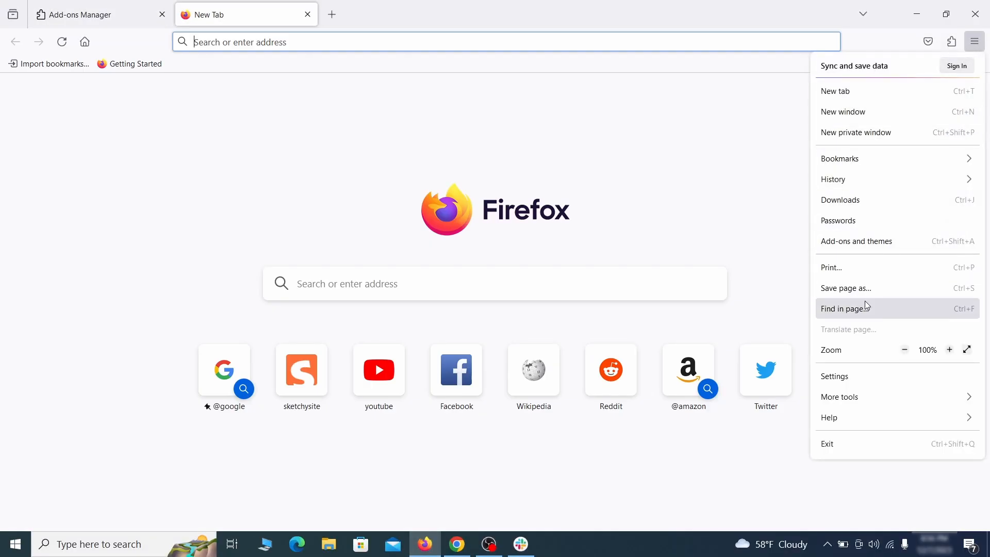
Clear the custom homepage URL ExampleRougeURL.com in Firefox's Home settings
{"action": "left_click", "coordinate": [858, 381]}
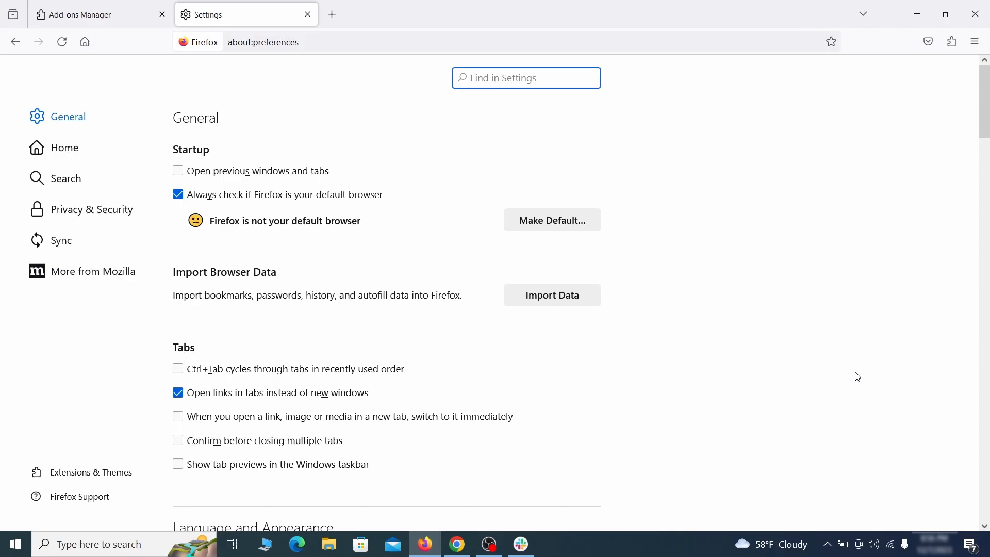
{"action": "left_click", "coordinate": [75, 149]}
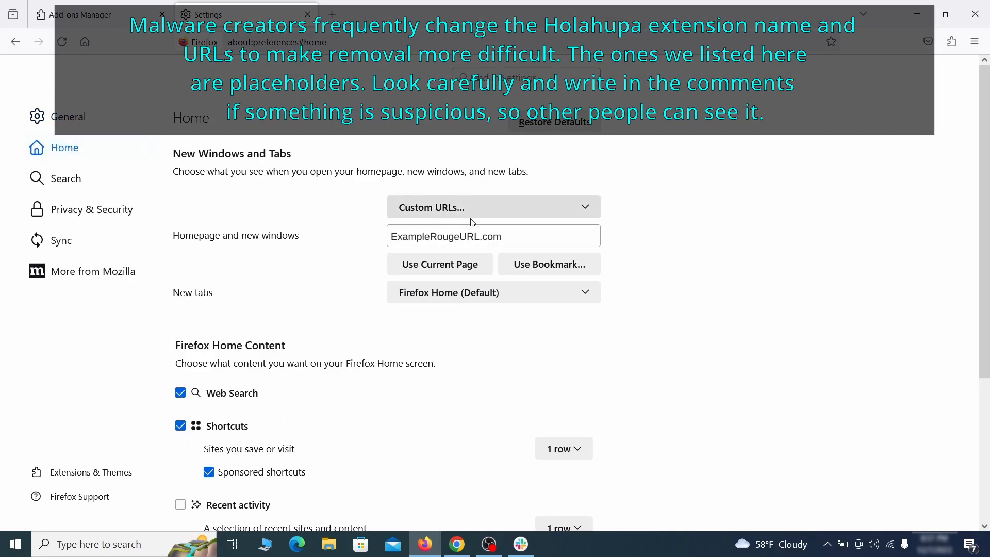
{"action": "triple_click", "coordinate": [499, 237]}
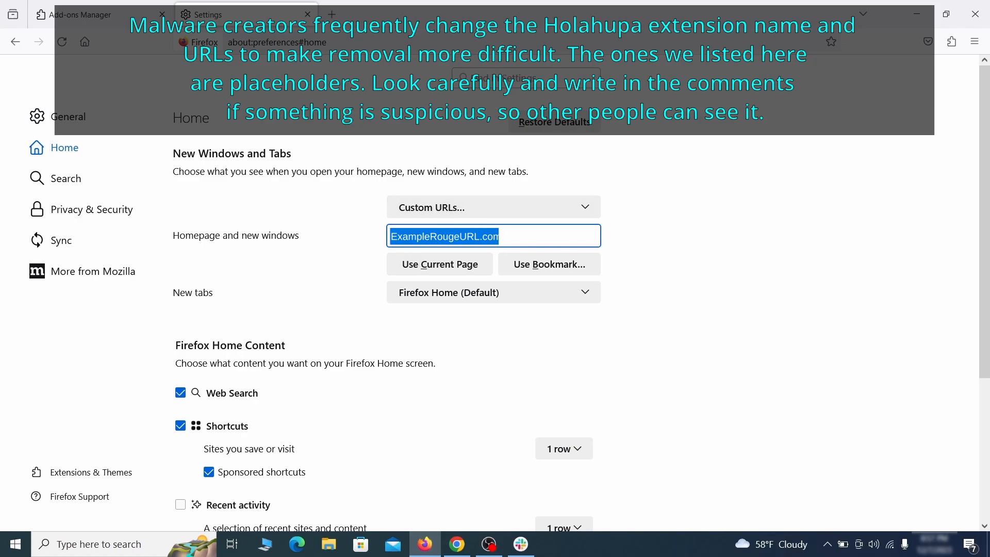
{"action": "key", "text": "BackSpace"}
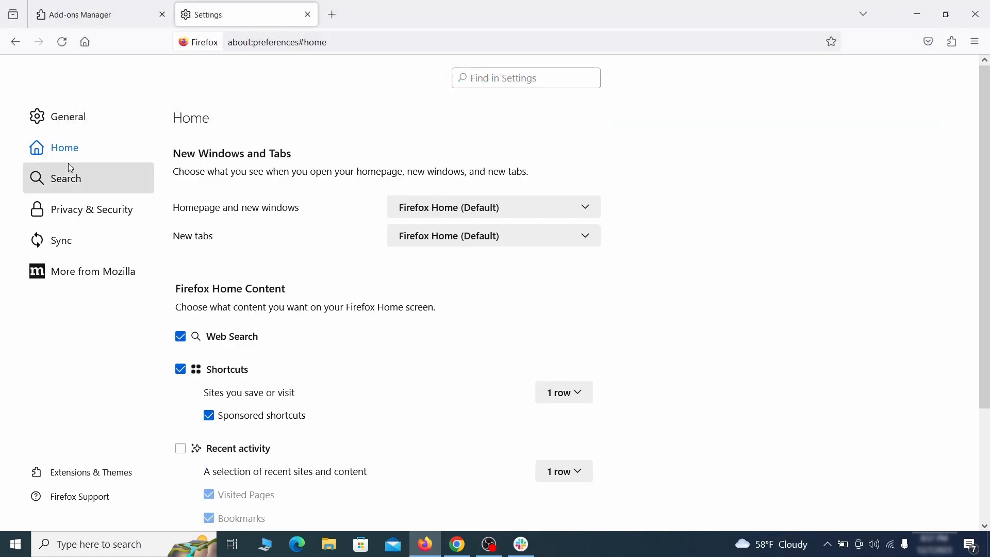
Set Firefox's default search engine to Google in the Search settings
{"action": "left_click", "coordinate": [70, 178]}
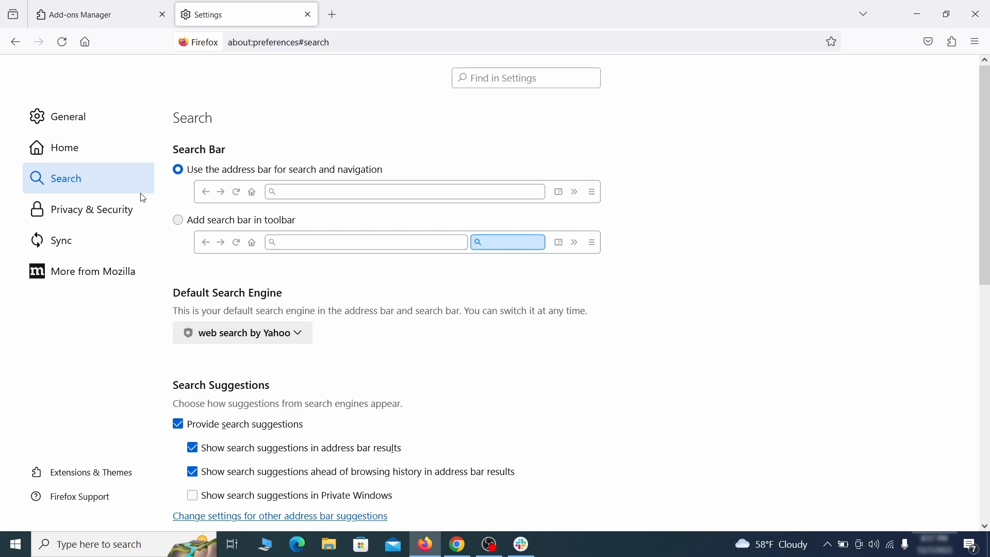
{"action": "scroll", "coordinate": [508, 305], "scroll_direction": "down", "scroll_amount": 2}
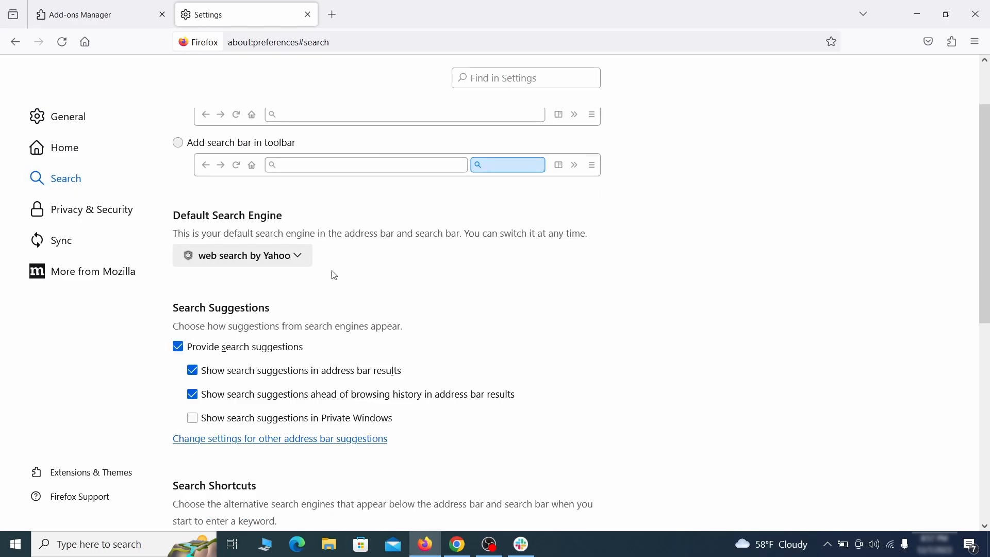
{"action": "left_click", "coordinate": [293, 260]}
{"action": "left_click", "coordinate": [285, 277]}
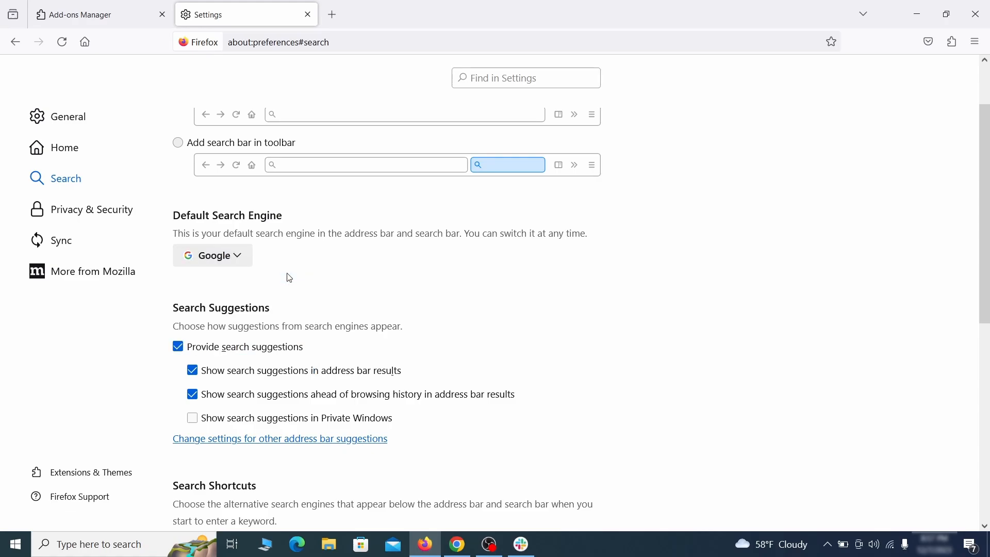
Remove the "web search by Yahoo" engine with the Safeplex Search keyword from Firefox's search shortcuts
{"action": "scroll", "coordinate": [480, 289], "scroll_direction": "down", "scroll_amount": 4}
{"action": "scroll", "coordinate": [541, 261], "scroll_direction": "down", "scroll_amount": 2}
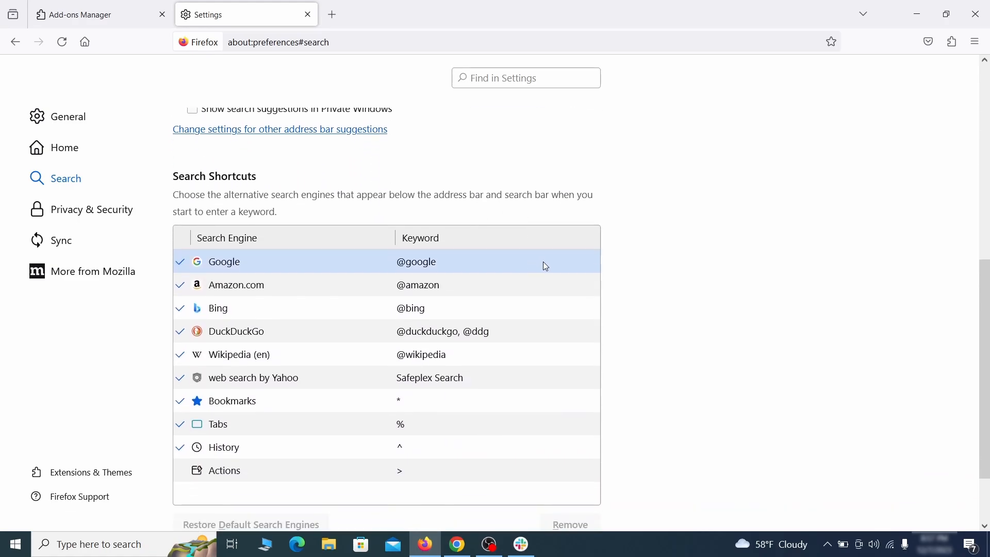
{"action": "scroll", "coordinate": [543, 261], "scroll_direction": "down", "scroll_amount": 2}
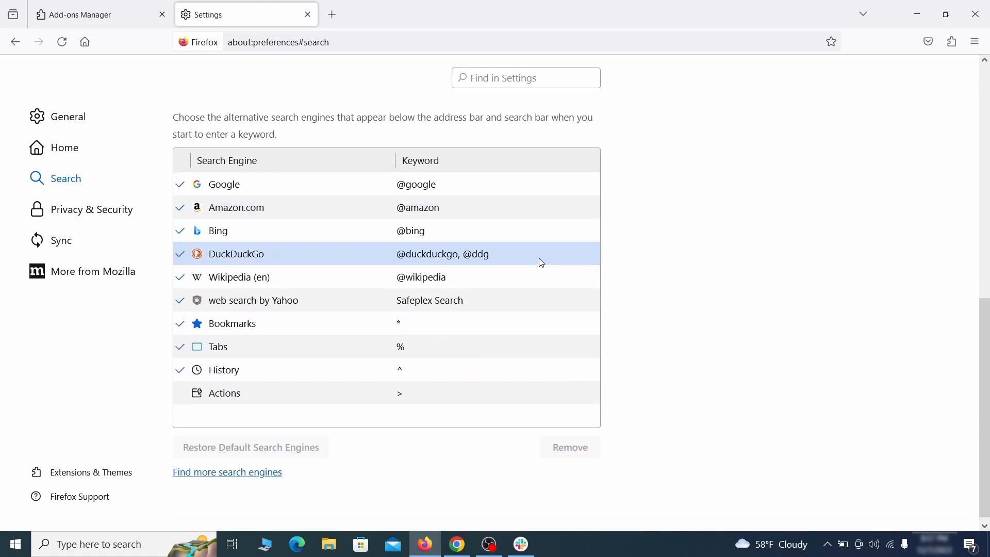
{"action": "left_click", "coordinate": [491, 305]}
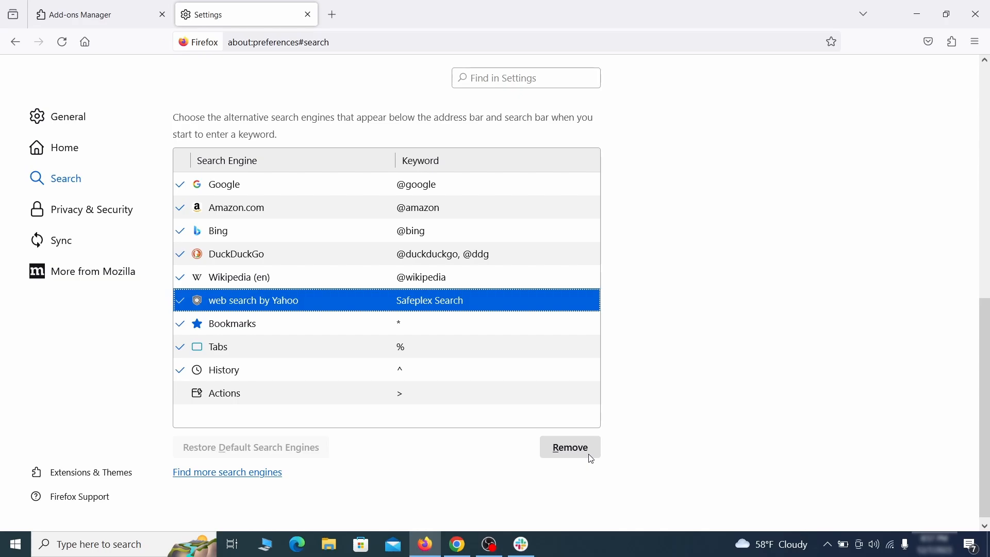
{"action": "left_click", "coordinate": [573, 449]}
{"action": "scroll", "coordinate": [469, 324], "scroll_direction": "up", "scroll_amount": 3}
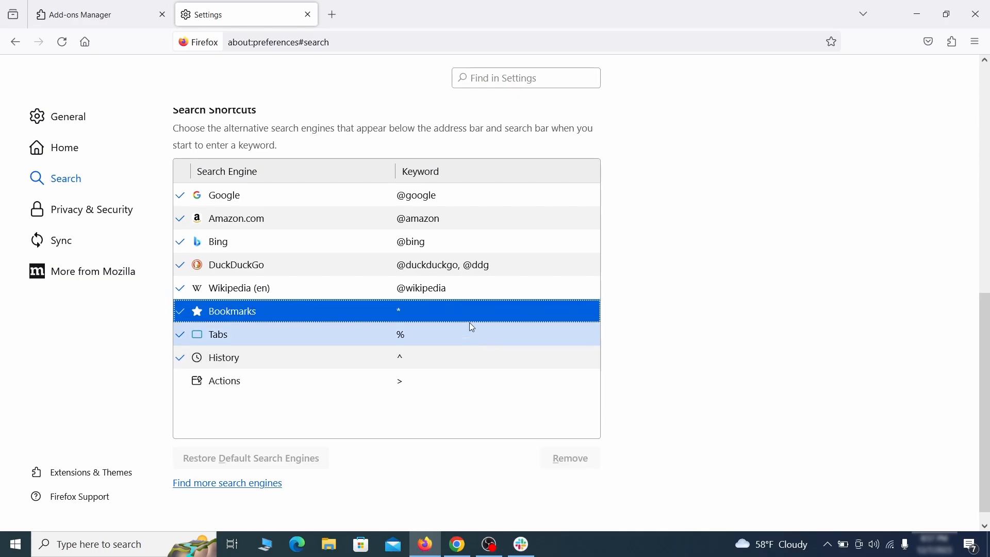
Clear all of Firefox's cookies, site data and cached web content in the Privacy & Security settings
{"action": "left_click", "coordinate": [95, 206]}
{"action": "scroll", "coordinate": [581, 312], "scroll_direction": "down", "scroll_amount": 10}
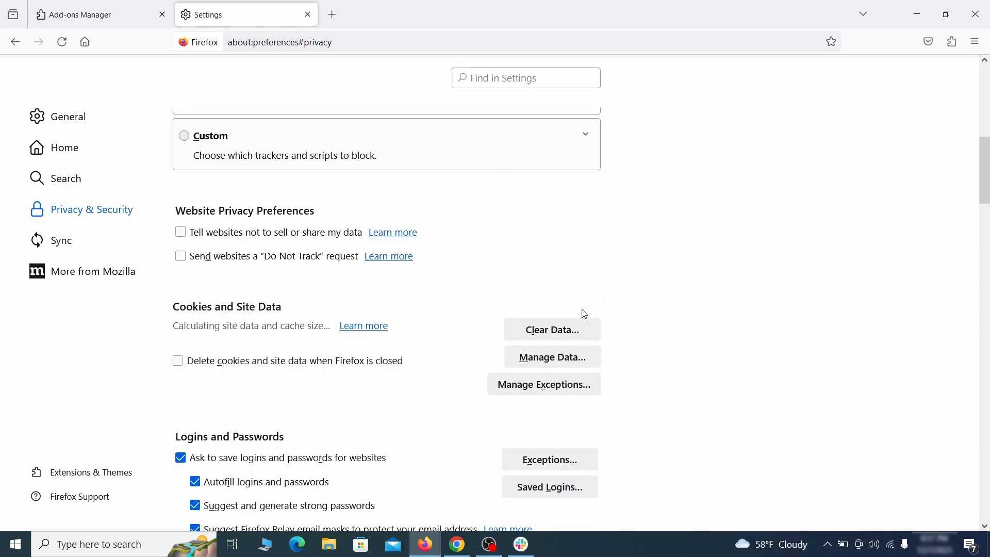
{"action": "left_click", "coordinate": [565, 331]}
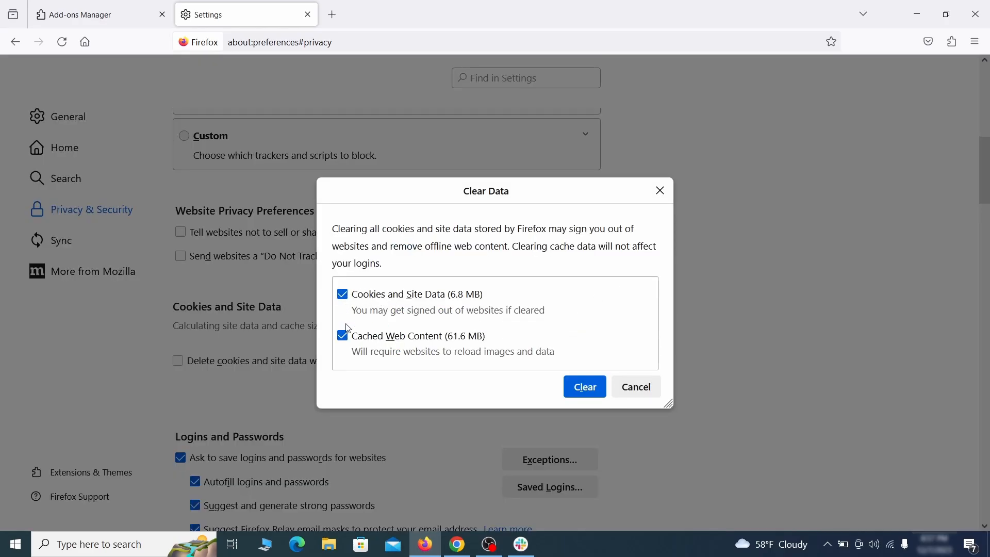
{"action": "left_click", "coordinate": [597, 388]}
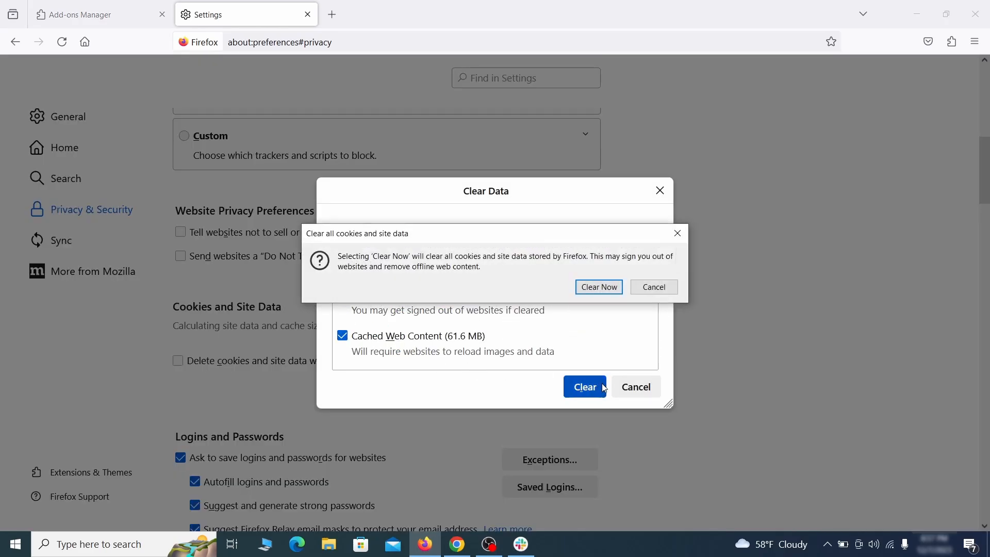
{"action": "left_click", "coordinate": [601, 289]}
Open the notification permission settings in Firefox to review which websites are listed
{"action": "scroll", "coordinate": [669, 316], "scroll_direction": "down", "scroll_amount": 5}
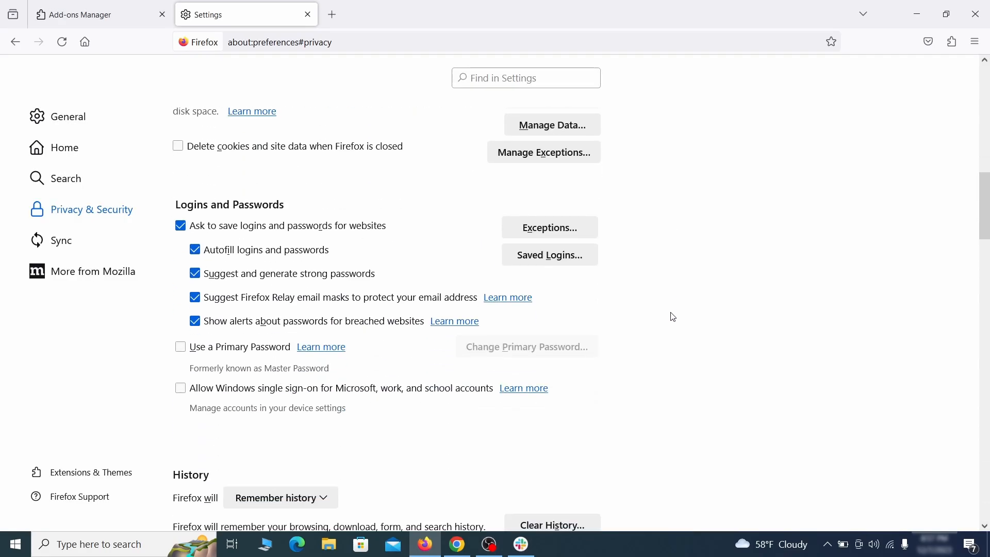
{"action": "scroll", "coordinate": [672, 316], "scroll_direction": "down", "scroll_amount": 10}
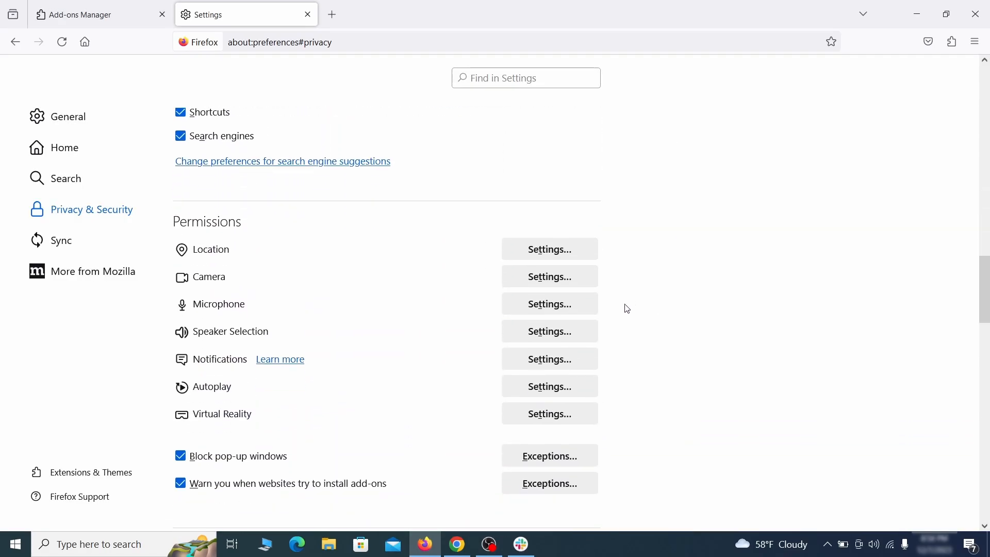
{"action": "left_click", "coordinate": [571, 362]}
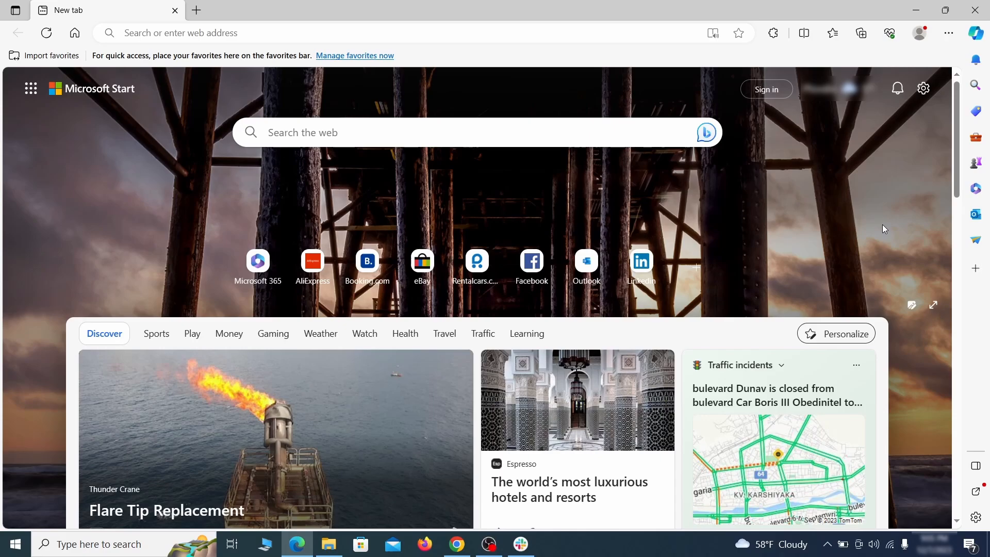
In Microsoft Edge, turn off the Quidco Cashback Reminder extension and remove it from the installed extensions
{"action": "left_click", "coordinate": [948, 32]}
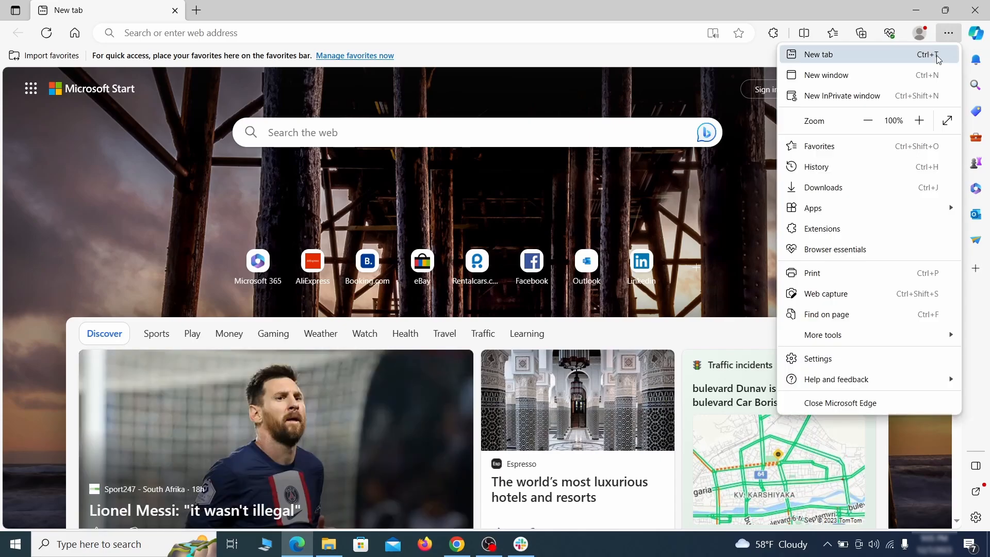
{"action": "left_click", "coordinate": [851, 227]}
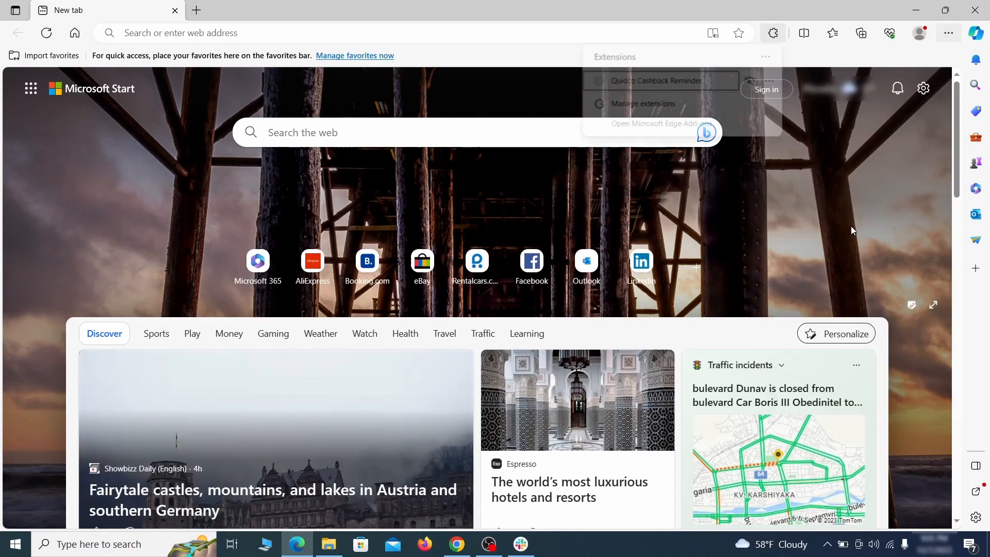
{"action": "left_click", "coordinate": [641, 105]}
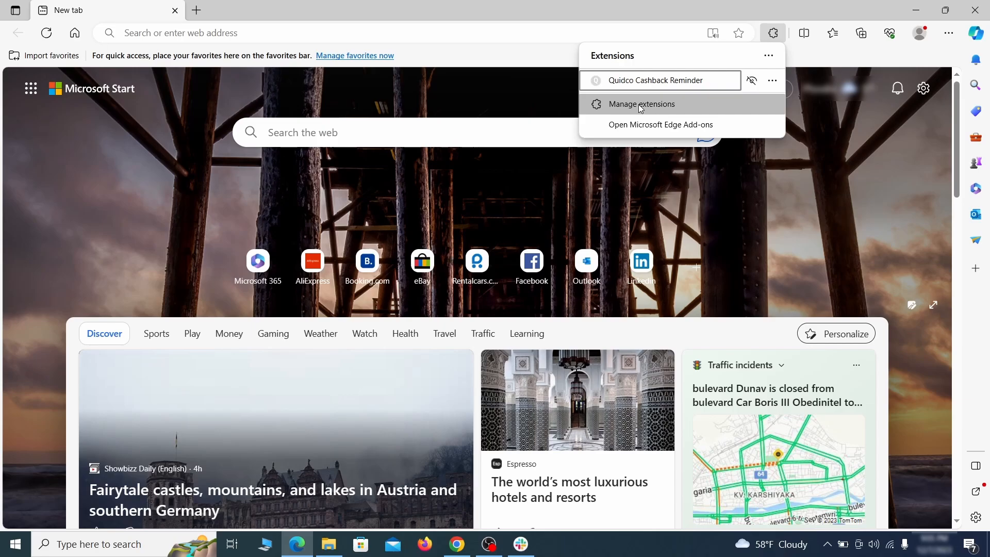
{"action": "left_click", "coordinate": [641, 105]}
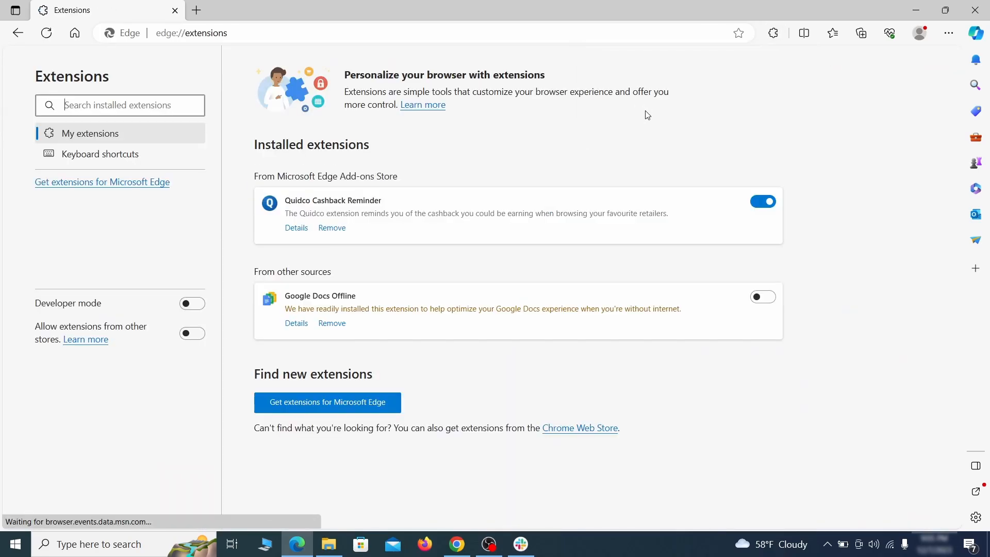
{"action": "left_click", "coordinate": [765, 203]}
{"action": "left_click", "coordinate": [331, 229]}
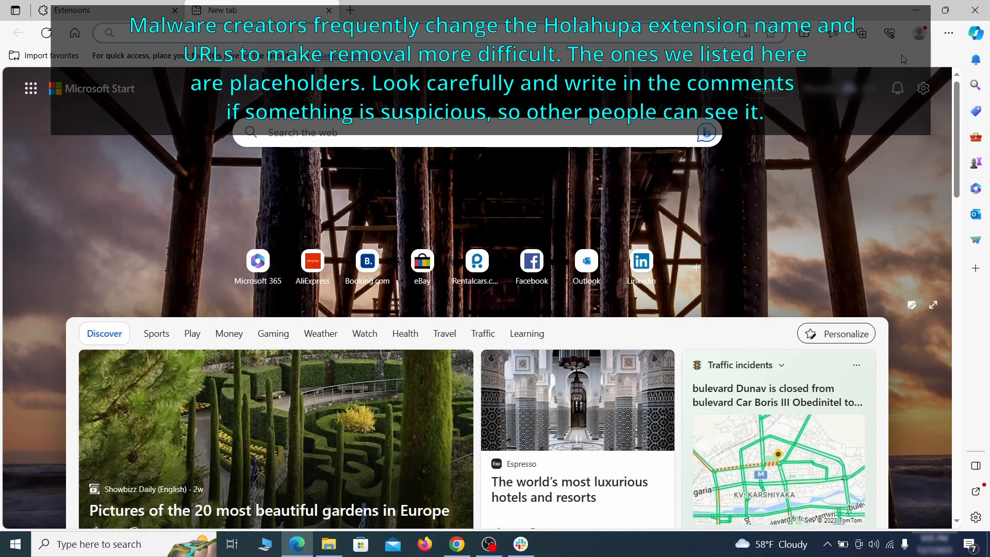
Clear Edge's browsing data for the last hour, including browsing history, download history, cookies, cached files and site permissions
{"action": "left_click", "coordinate": [948, 34]}
{"action": "left_click", "coordinate": [823, 356]}
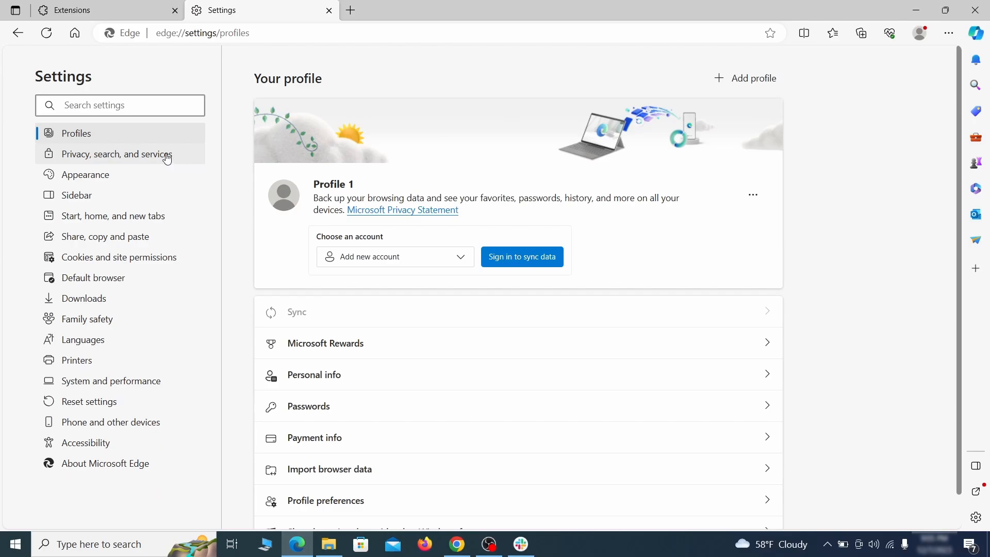
{"action": "left_click", "coordinate": [167, 156]}
{"action": "scroll", "coordinate": [537, 318], "scroll_direction": "down", "scroll_amount": 4}
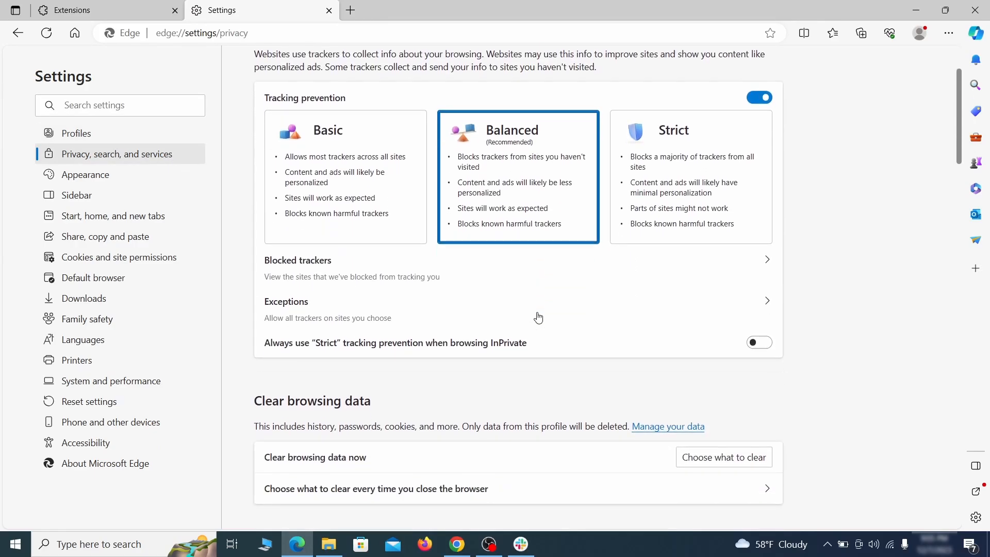
{"action": "left_click", "coordinate": [742, 359]}
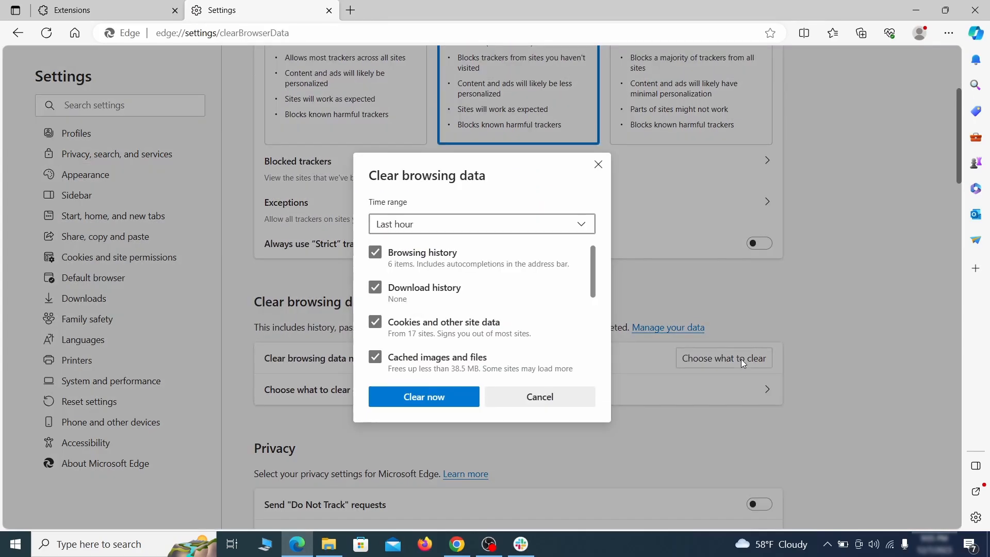
{"action": "scroll", "coordinate": [396, 252], "scroll_direction": "down", "scroll_amount": 5}
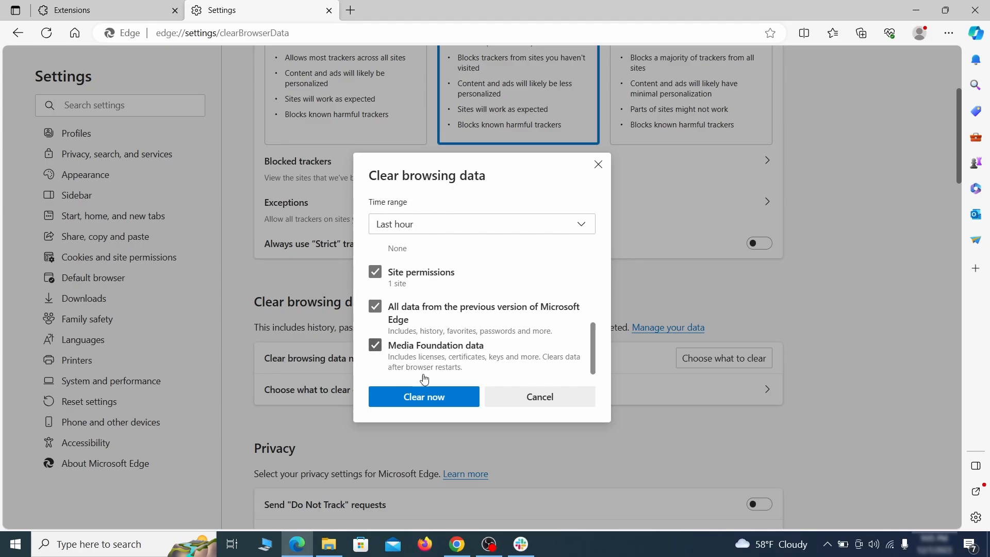
{"action": "left_click", "coordinate": [465, 402]}
Set the search engine used in Edge's address bar to Google
{"action": "scroll", "coordinate": [640, 293], "scroll_direction": "down", "scroll_amount": 10}
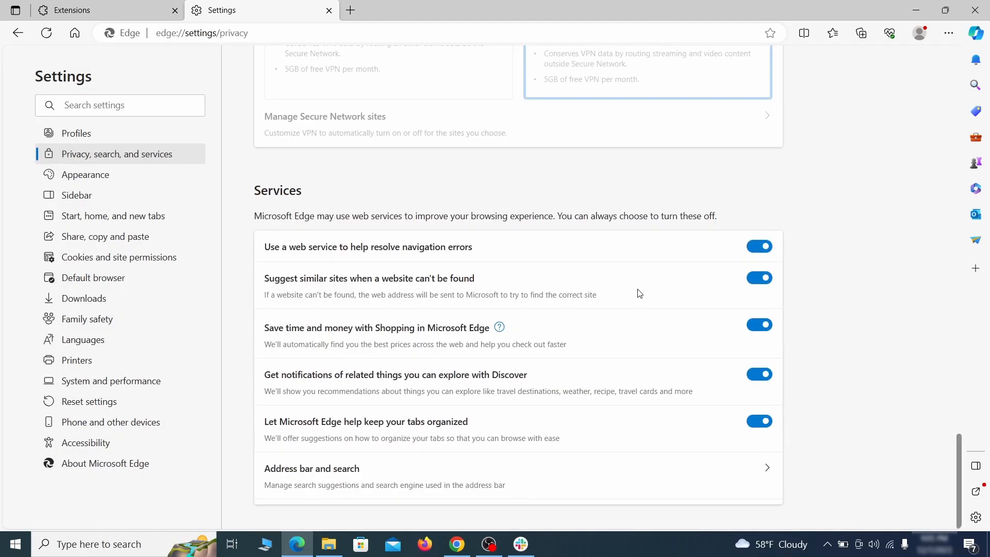
{"action": "left_click", "coordinate": [566, 483]}
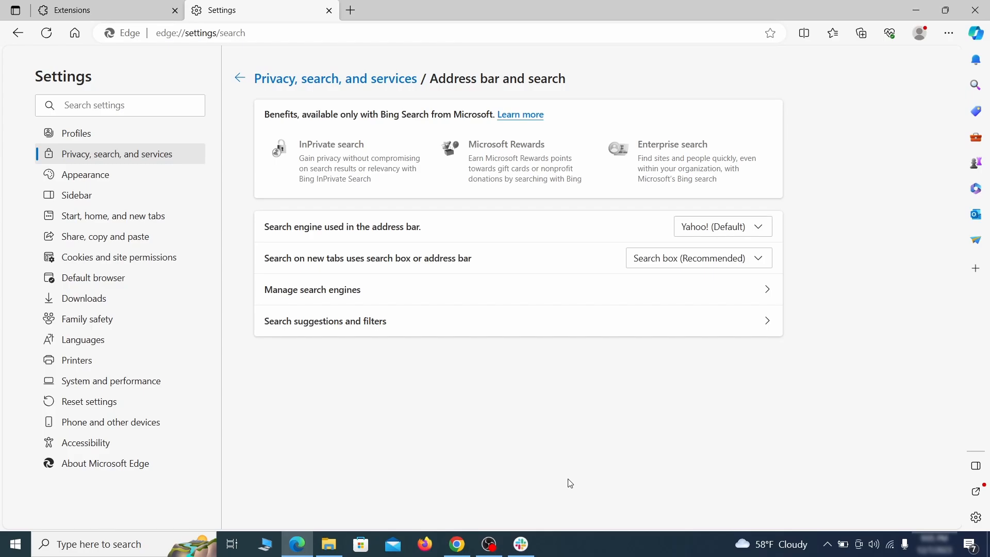
{"action": "left_click", "coordinate": [762, 227]}
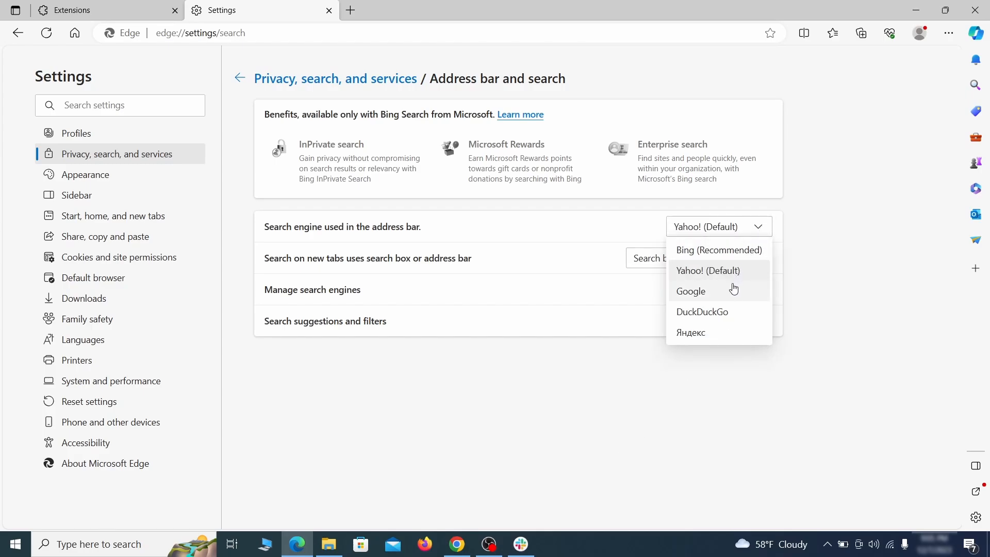
{"action": "left_click", "coordinate": [733, 290]}
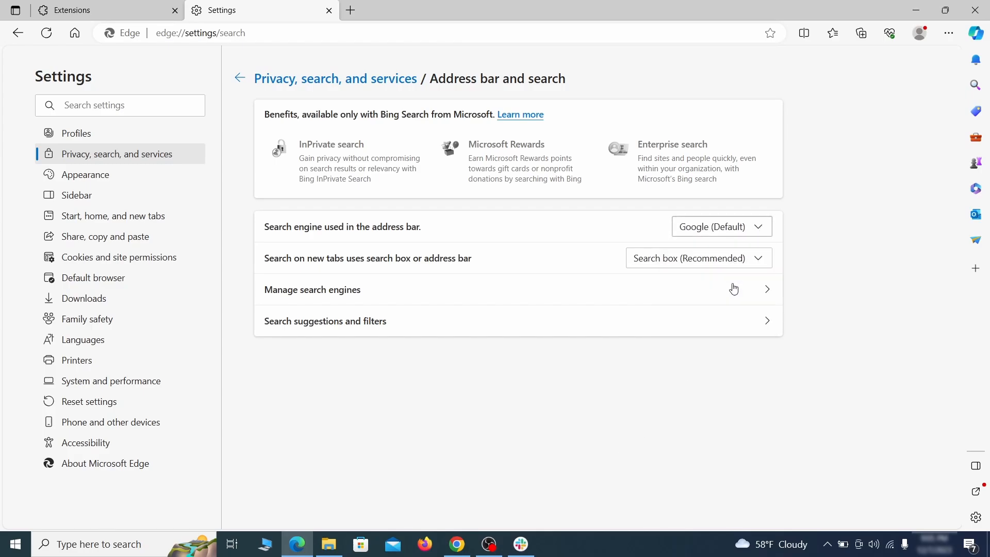
Remove the ExampleRougeURL.com entry from Edge's address bar search engines
{"action": "left_click", "coordinate": [381, 298]}
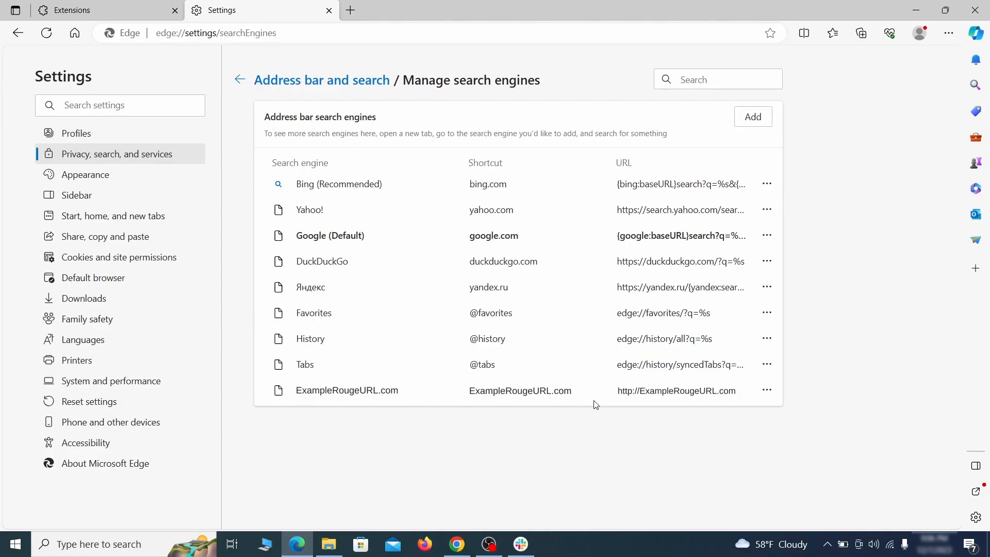
{"action": "left_click", "coordinate": [768, 391]}
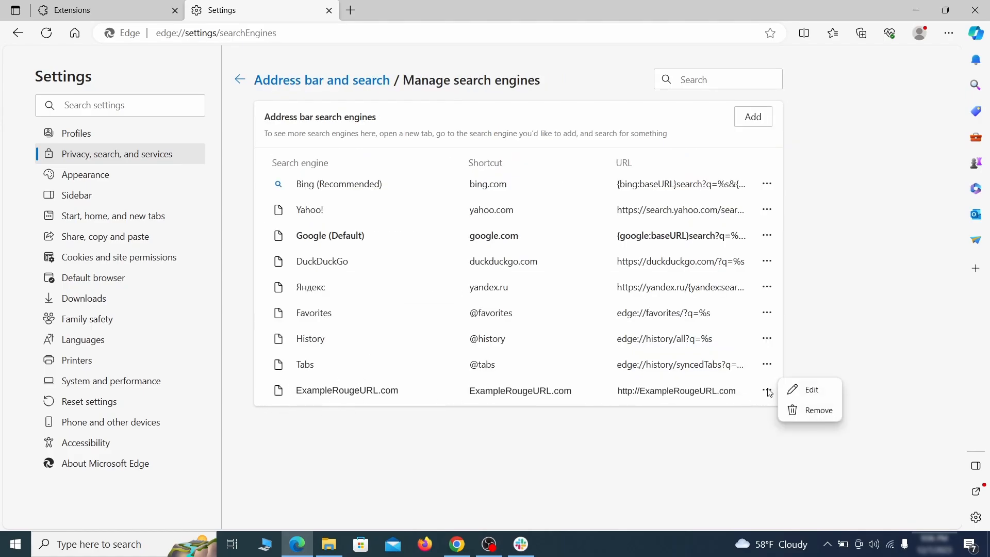
{"action": "left_click", "coordinate": [821, 416]}
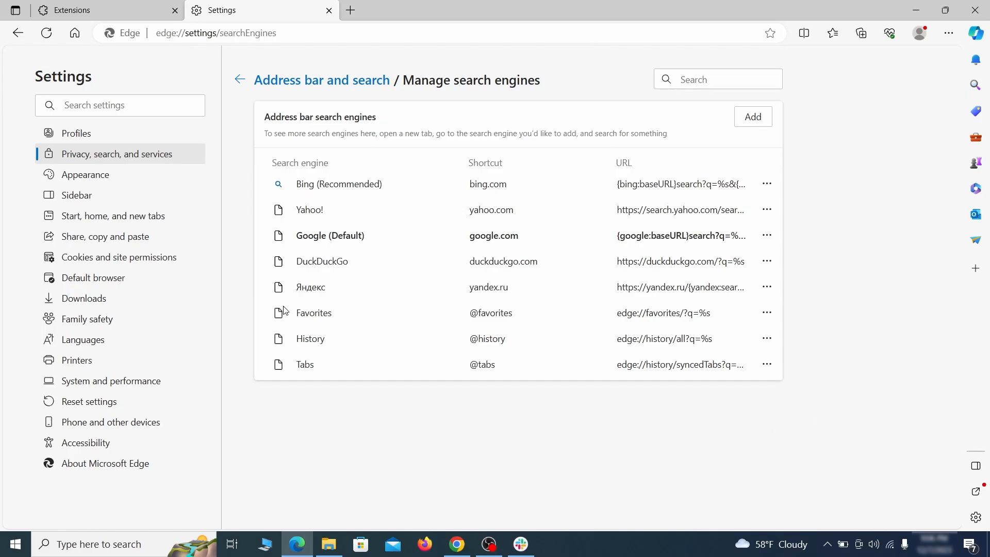
Delete ExampleRougeURL.com from the pages that open when Edge starts
{"action": "left_click", "coordinate": [125, 217]}
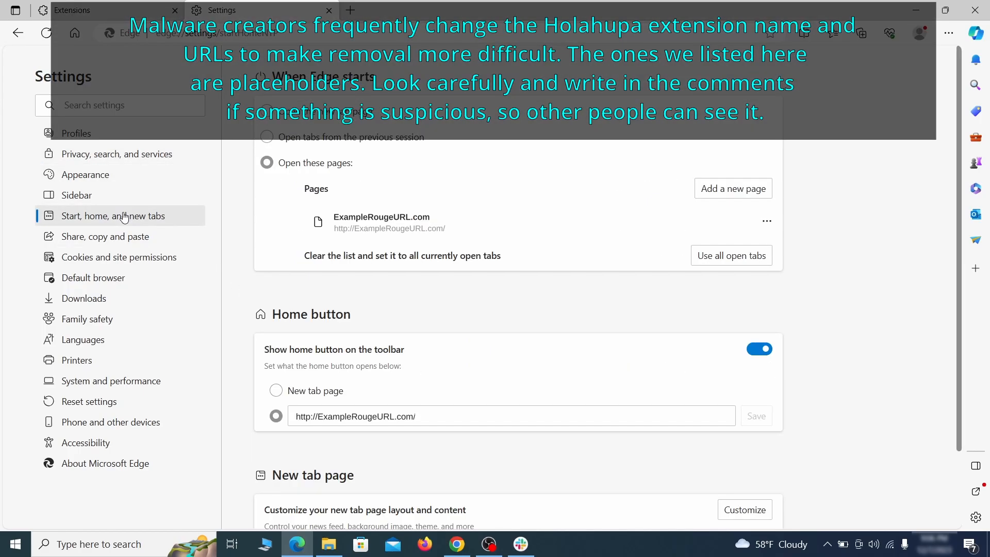
{"action": "left_click", "coordinate": [767, 227]}
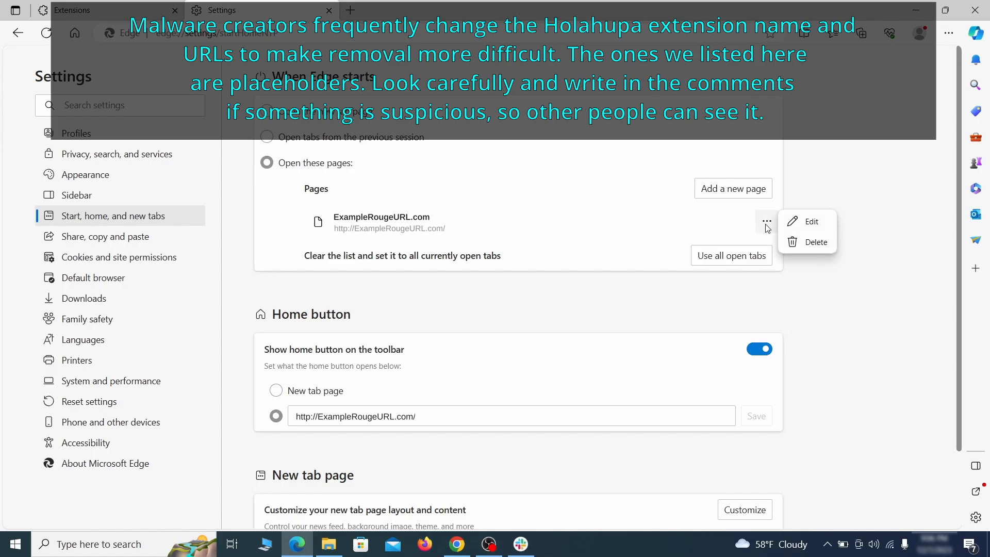
{"action": "left_click", "coordinate": [807, 243]}
Clear the ExampleRougeURL.com address from Edge's home button and set the button to open the new tab page
{"action": "left_click", "coordinate": [434, 369]}
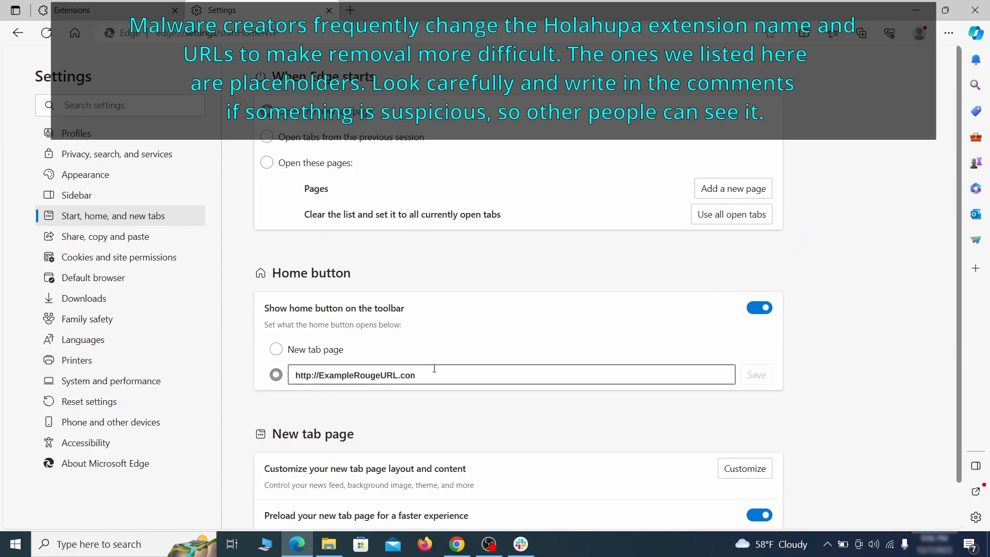
{"action": "triple_click", "coordinate": [430, 370]}
{"action": "key", "text": "BackSpace"}
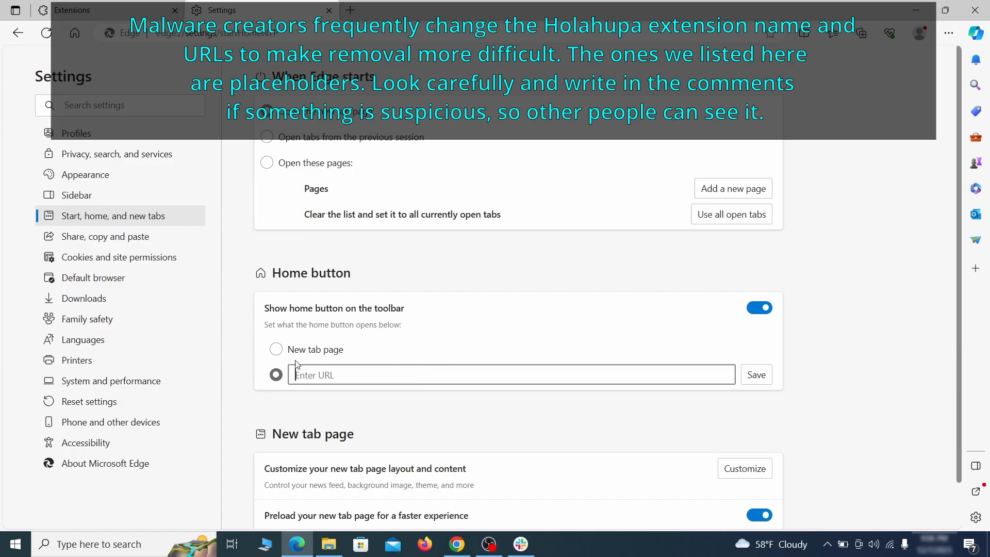
{"action": "left_click", "coordinate": [275, 349]}
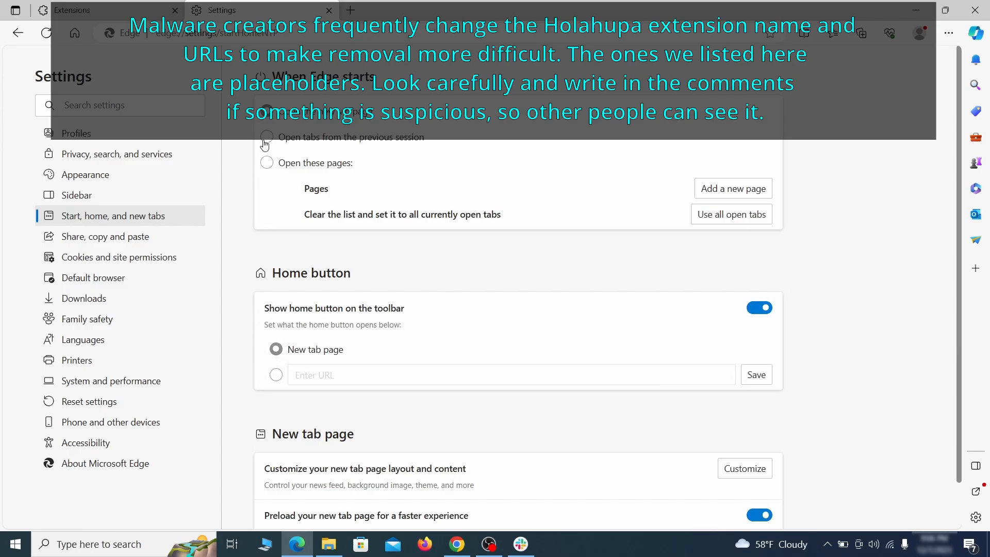
Remove ExampleRougeURL.com from the sites allowed to send notifications in Edge's site permissions
{"action": "left_click", "coordinate": [177, 258]}
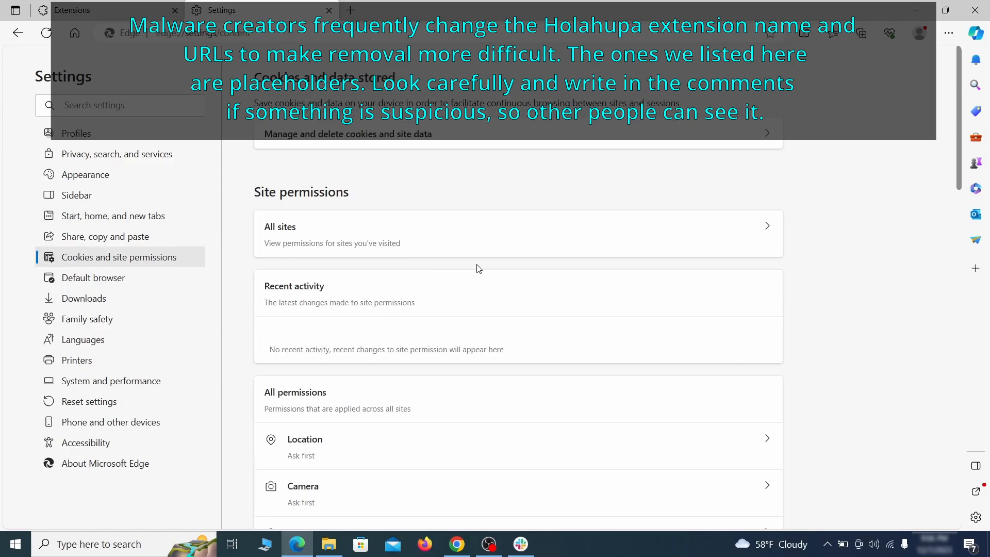
{"action": "scroll", "coordinate": [479, 268], "scroll_direction": "down", "scroll_amount": 5}
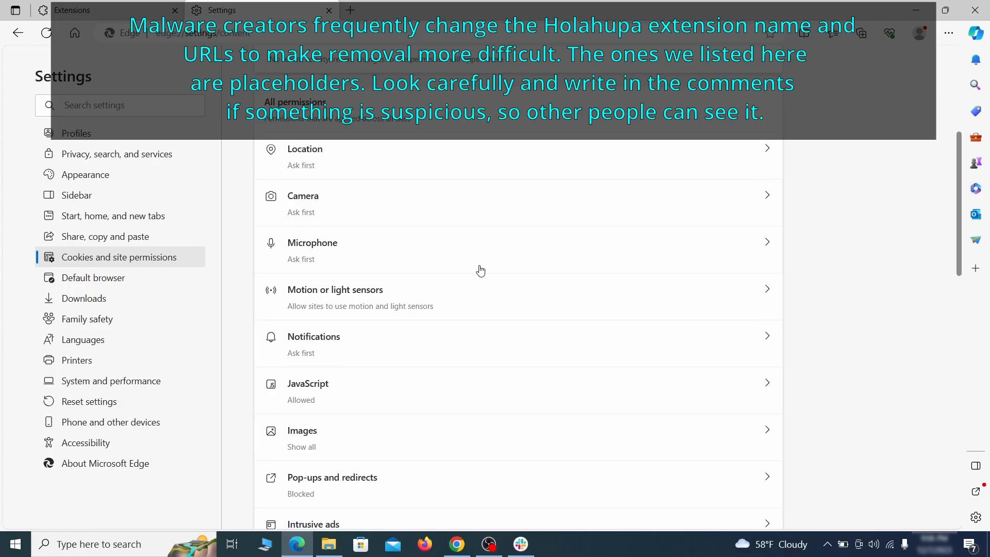
{"action": "scroll", "coordinate": [480, 270], "scroll_direction": "down", "scroll_amount": 2}
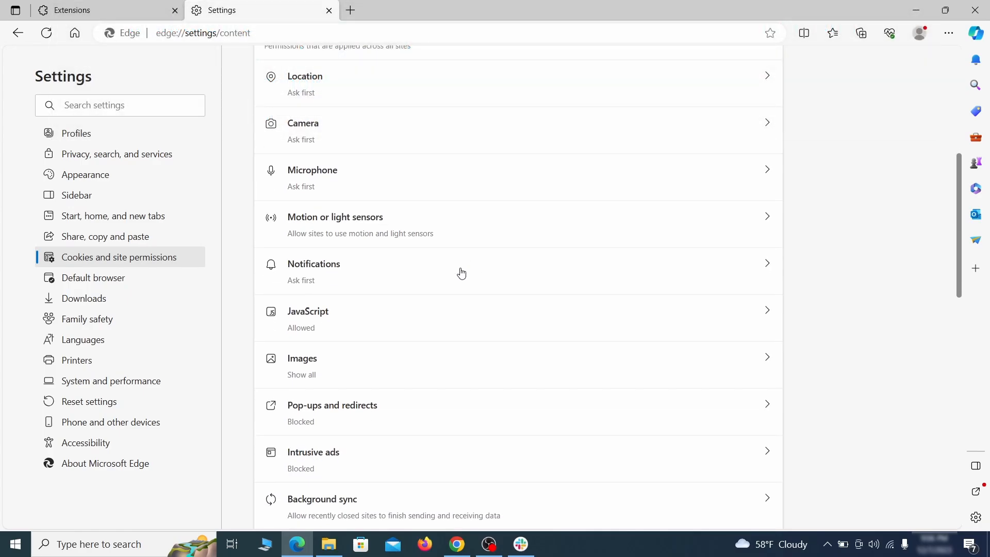
{"action": "left_click", "coordinate": [462, 273]}
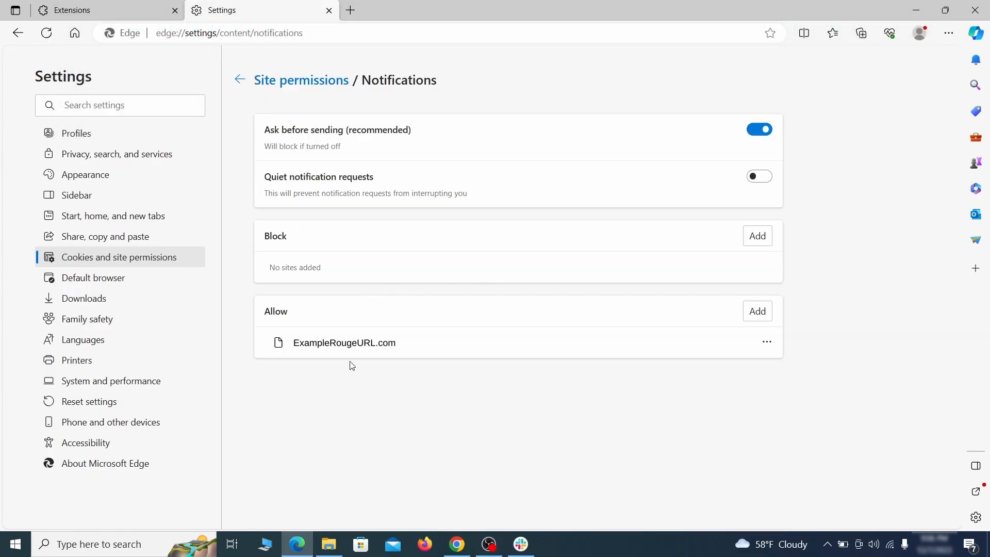
{"action": "left_click", "coordinate": [767, 342]}
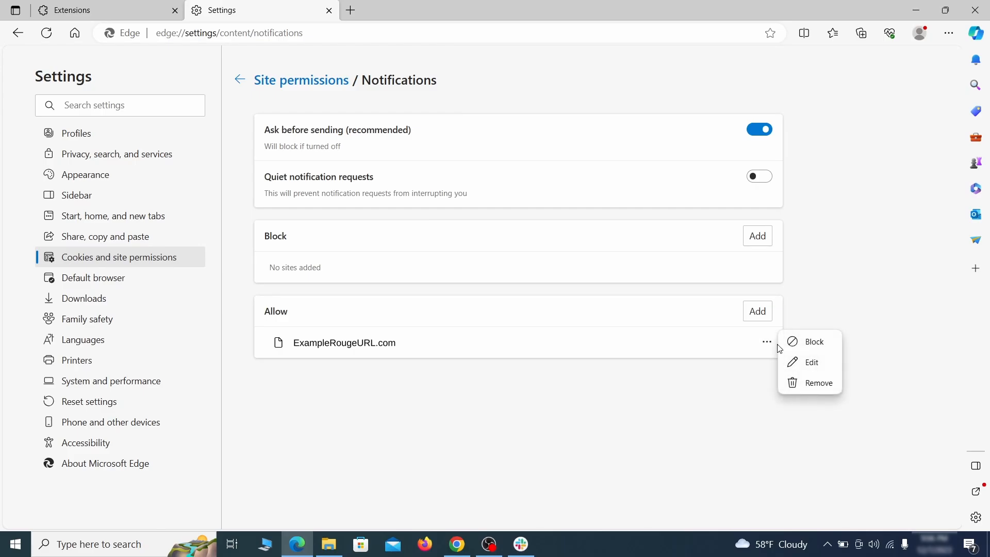
{"action": "left_click", "coordinate": [812, 384]}
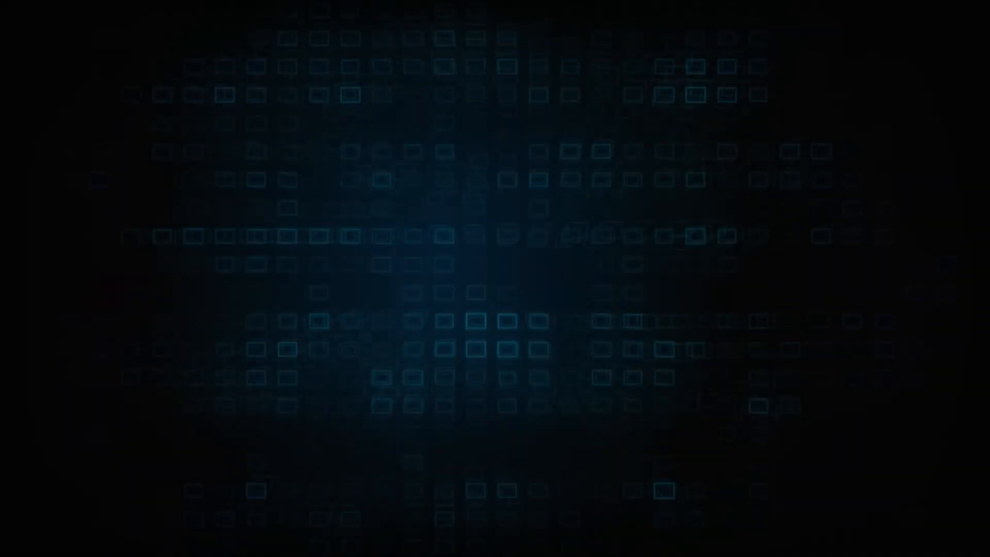